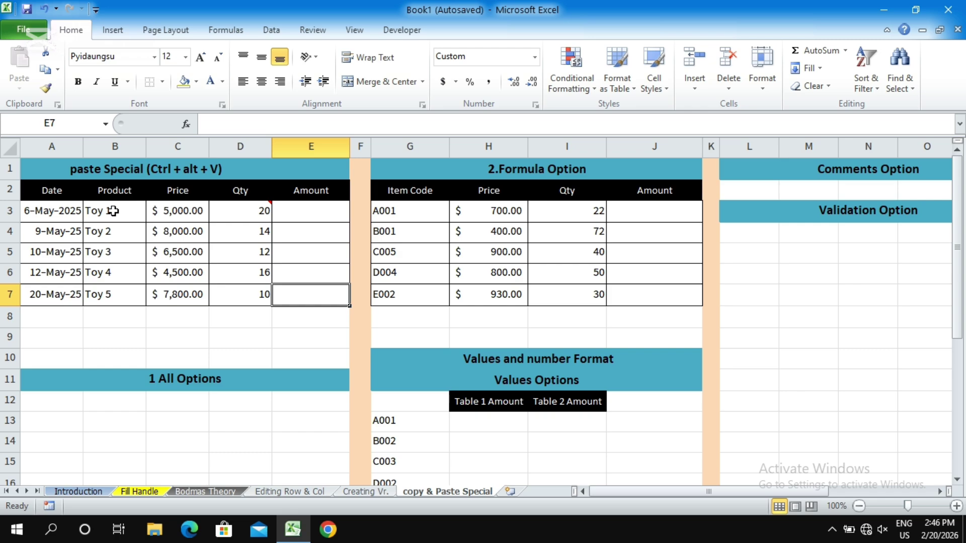
# Step: Enter the formula =C3*D3 in E3 to calculate the Amount for Toy 1 from its price and quantity
pyautogui.moveTo(112, 211); pyautogui.dragTo(116, 294)
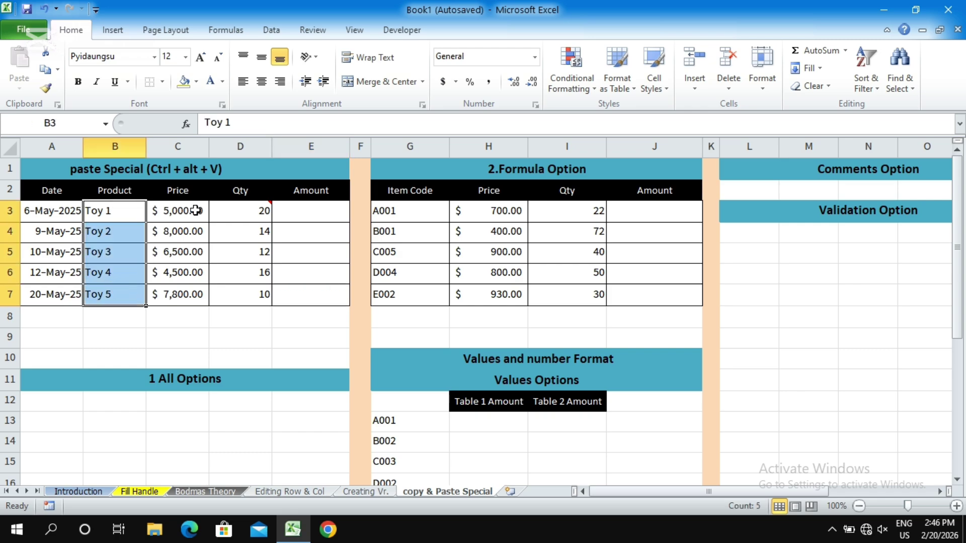
pyautogui.click(331, 207)
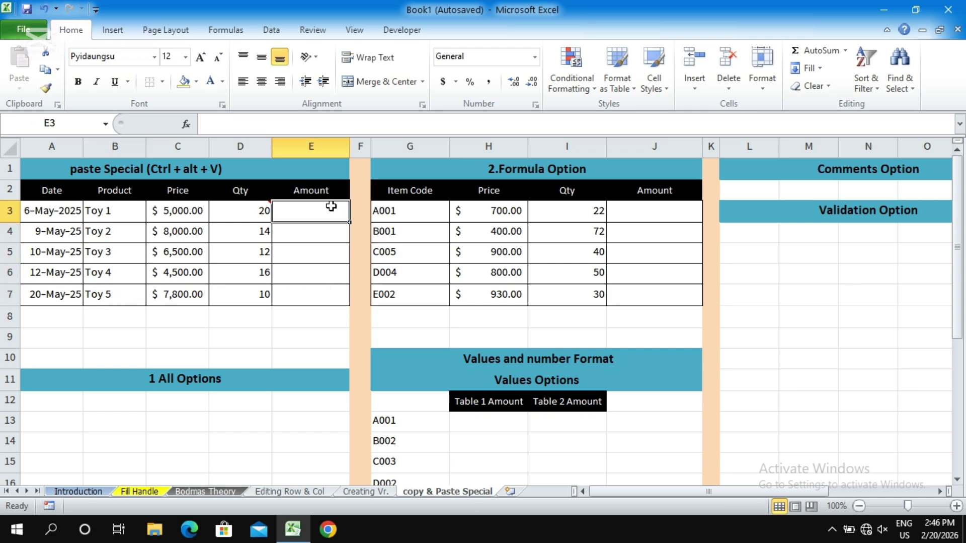
pyautogui.write('=')
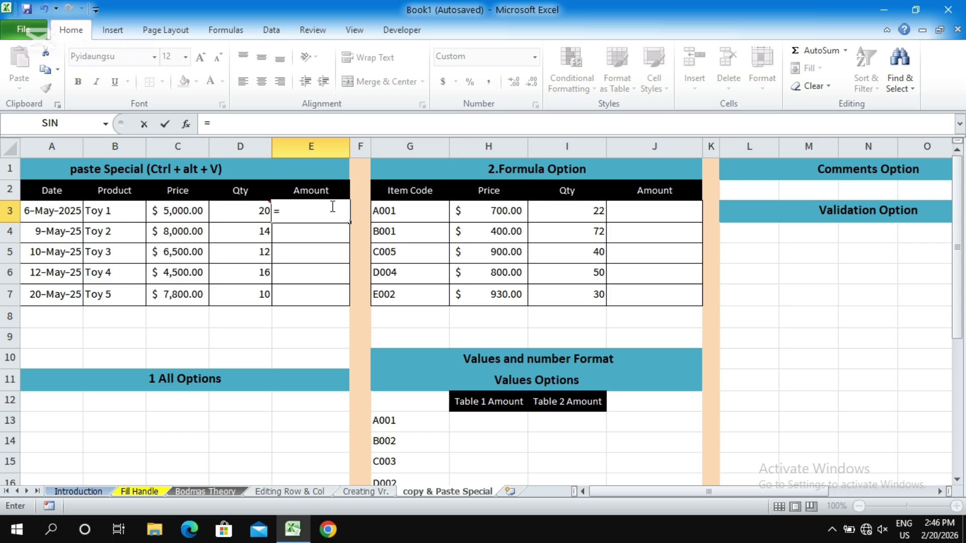
pyautogui.click(179, 209)
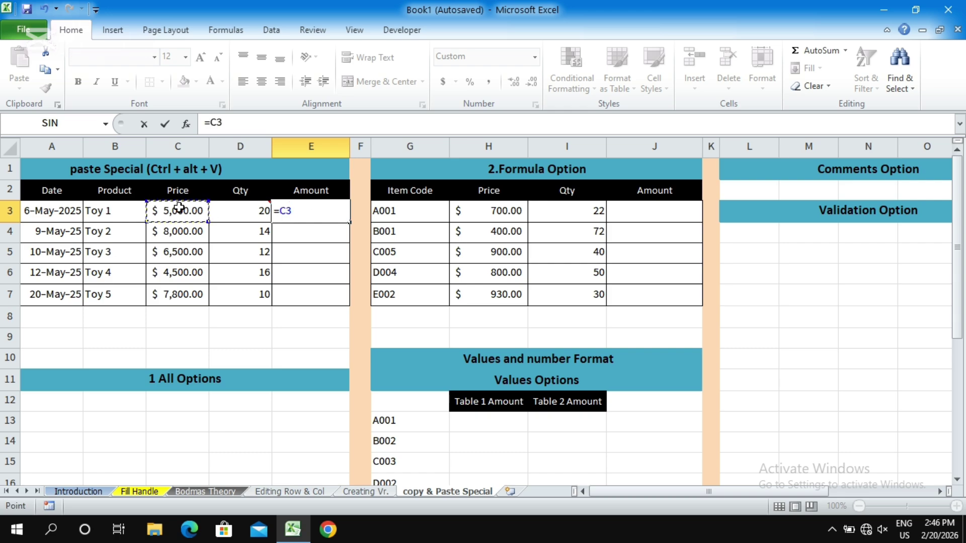
pyautogui.write('*')
pyautogui.click(246, 211)
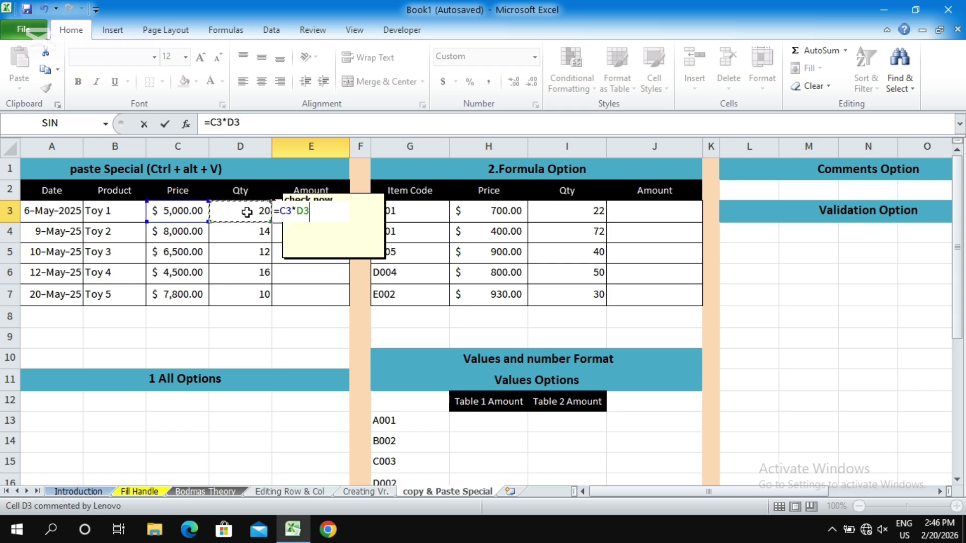
pyautogui.press('Return')
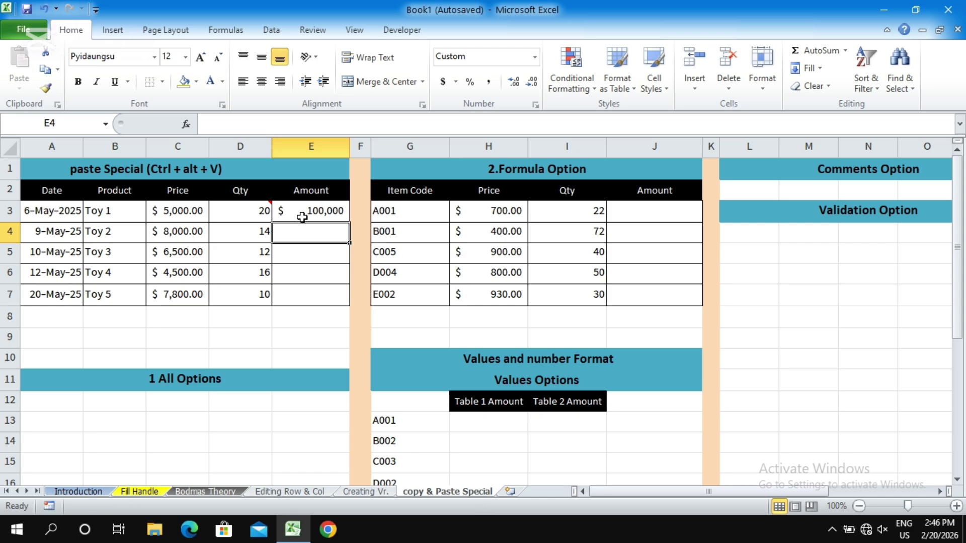
# Step: Fill the Amount formula from E3 down through E7 for the remaining toys
pyautogui.click(322, 211)
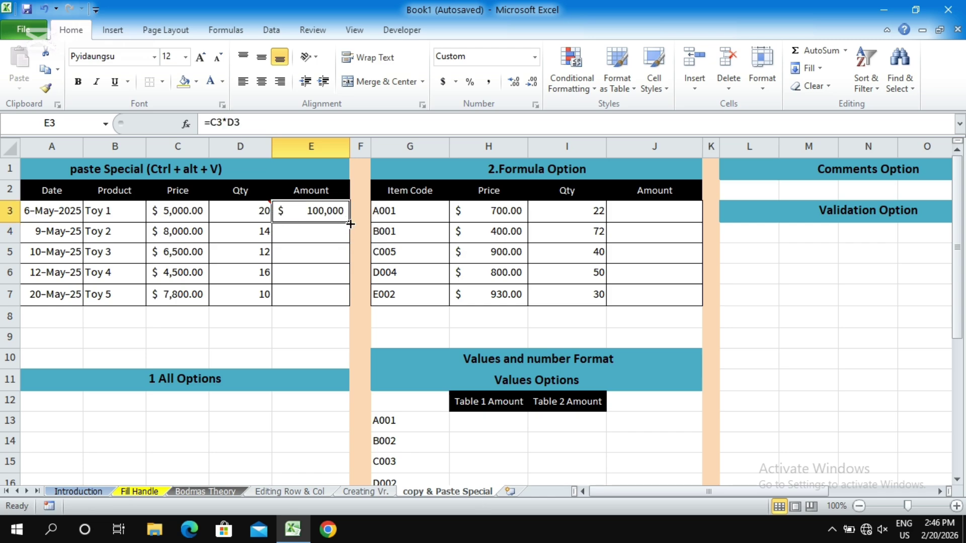
pyautogui.moveTo(350, 223); pyautogui.dragTo(351, 313)
pyautogui.click(286, 315)
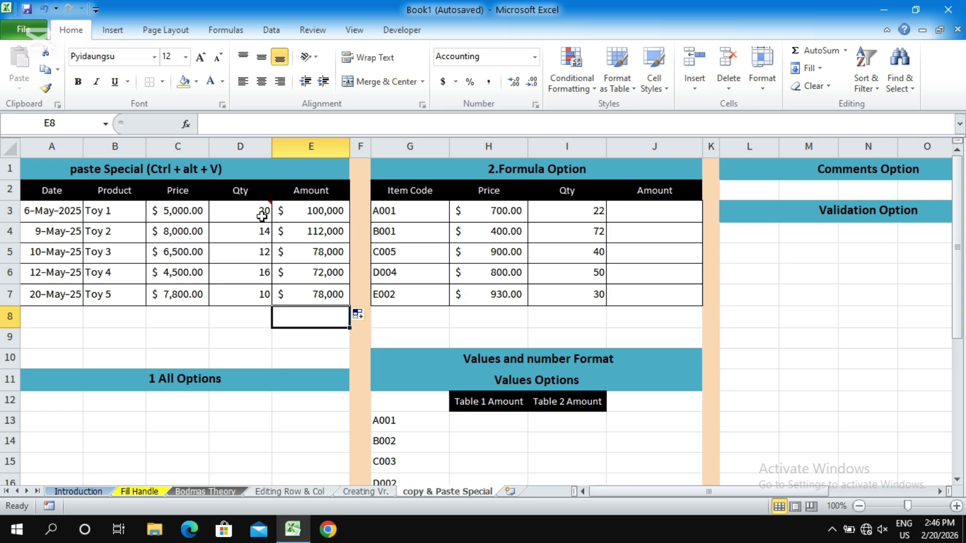
# Step: Delete the comment attached to the Toy 1 quantity in cell D3
pyautogui.moveTo(262, 210)
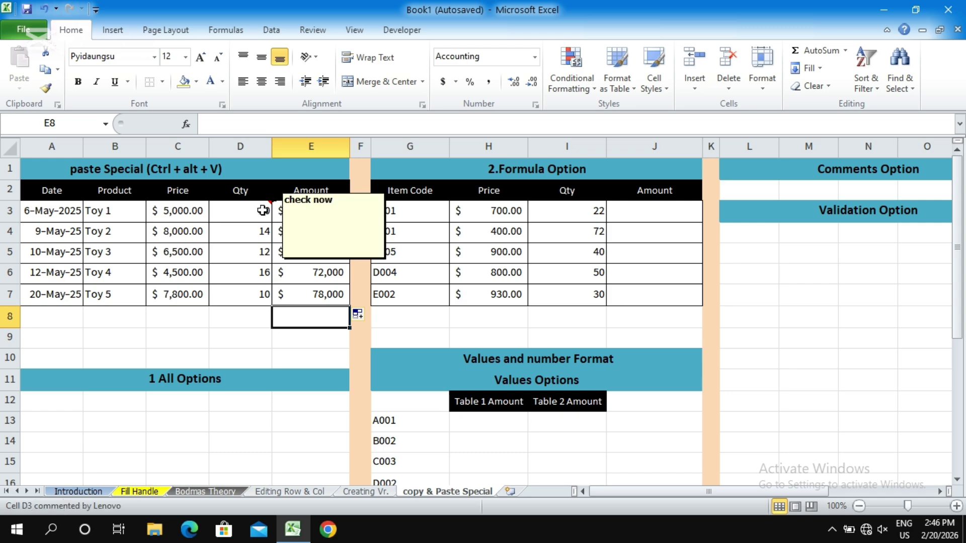
pyautogui.rightClick(263, 210)
pyautogui.click(247, 222)
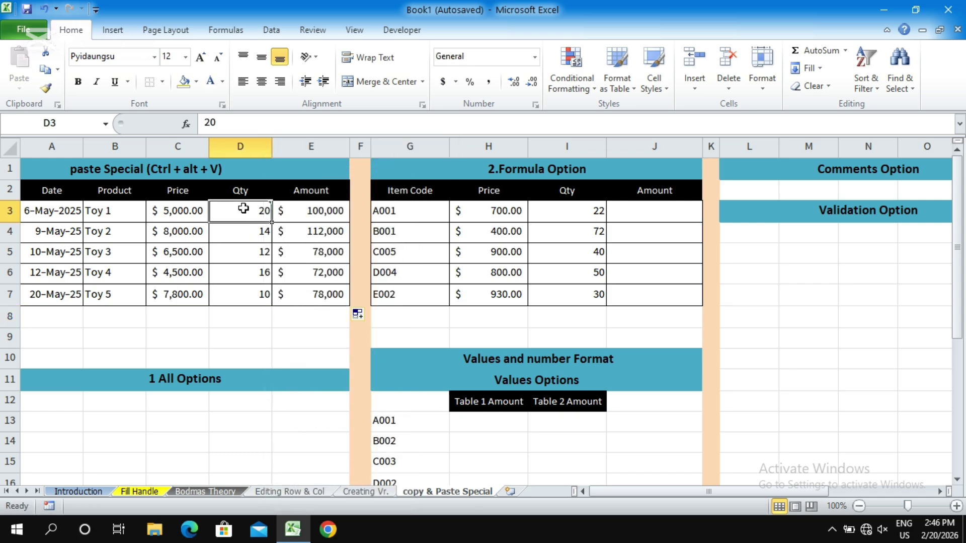
pyautogui.rightClick(244, 208)
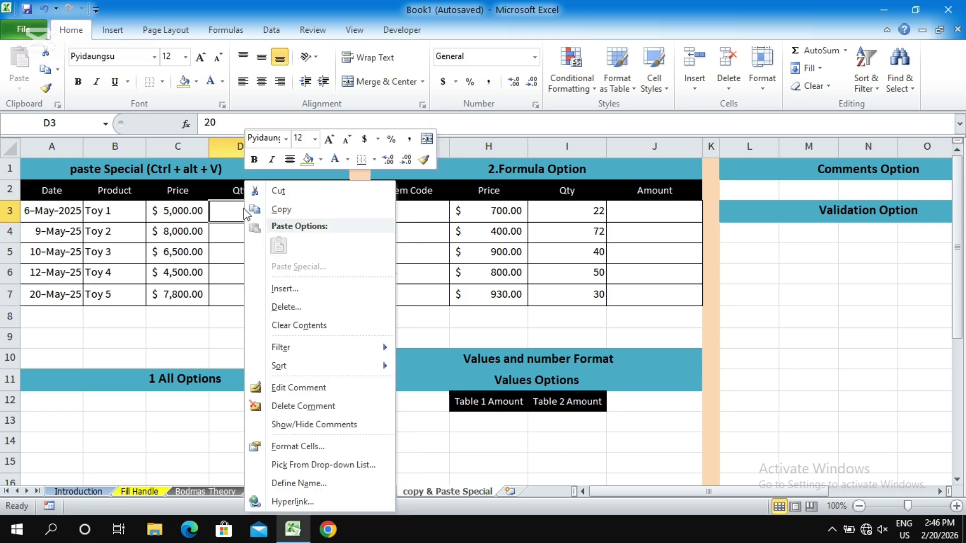
pyautogui.click(304, 406)
pyautogui.click(233, 235)
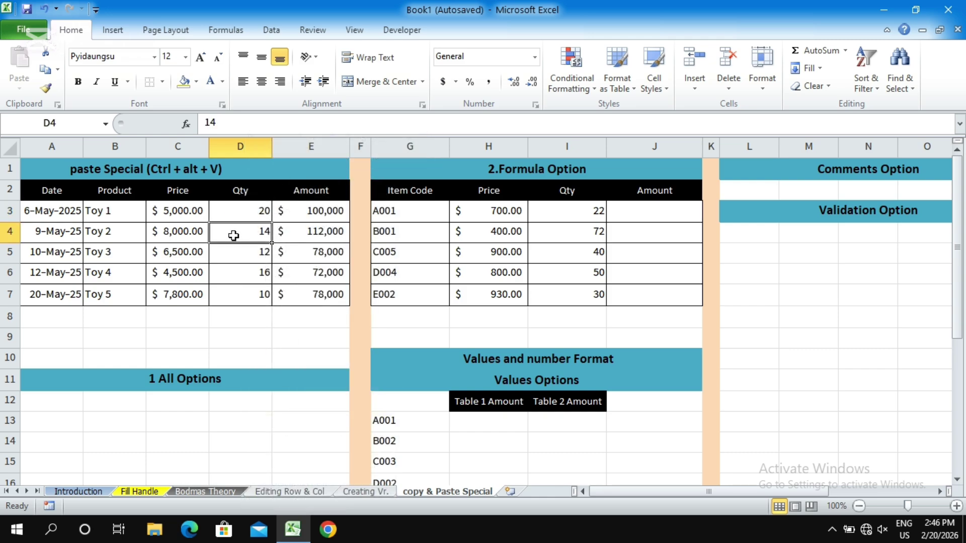
# Step: Insert a comment reading "To Check" on the Toy 2 price in cell C4
pyautogui.rightClick(167, 232)
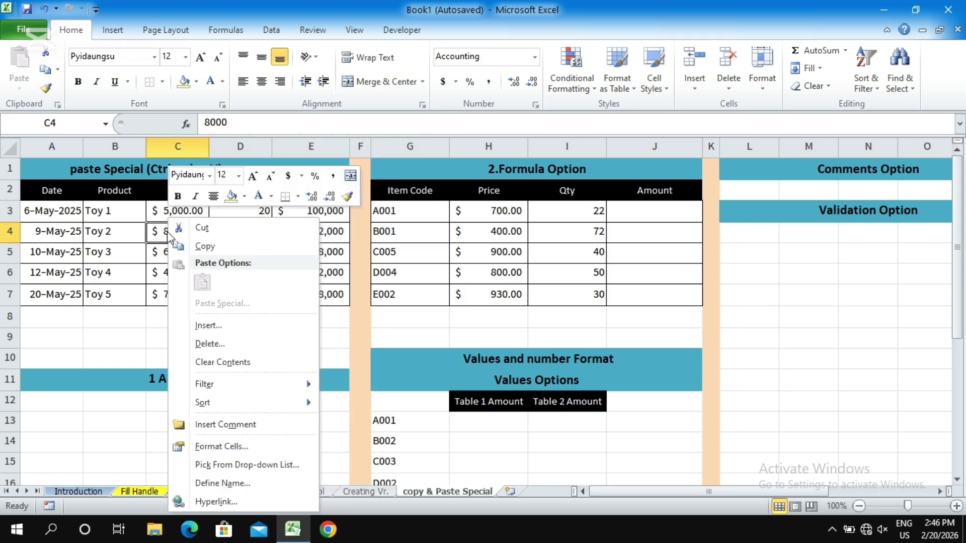
pyautogui.click(229, 425)
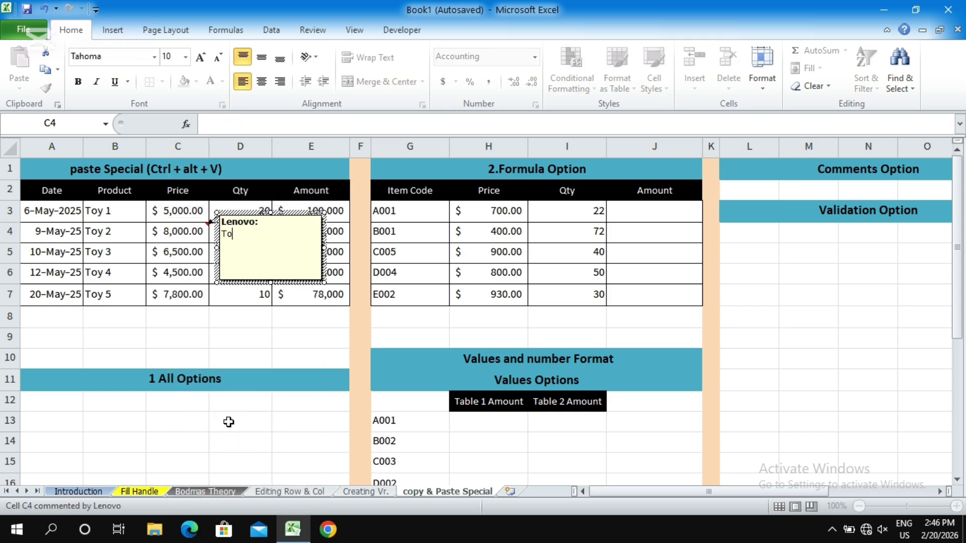
pyautogui.write('To Check')
pyautogui.click(180, 315)
pyautogui.moveTo(196, 230)
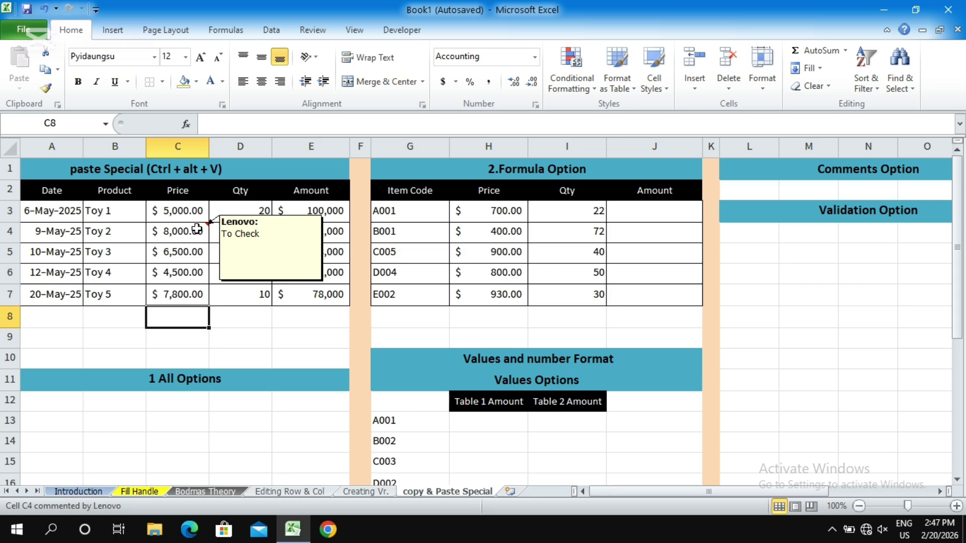
pyautogui.click(250, 296)
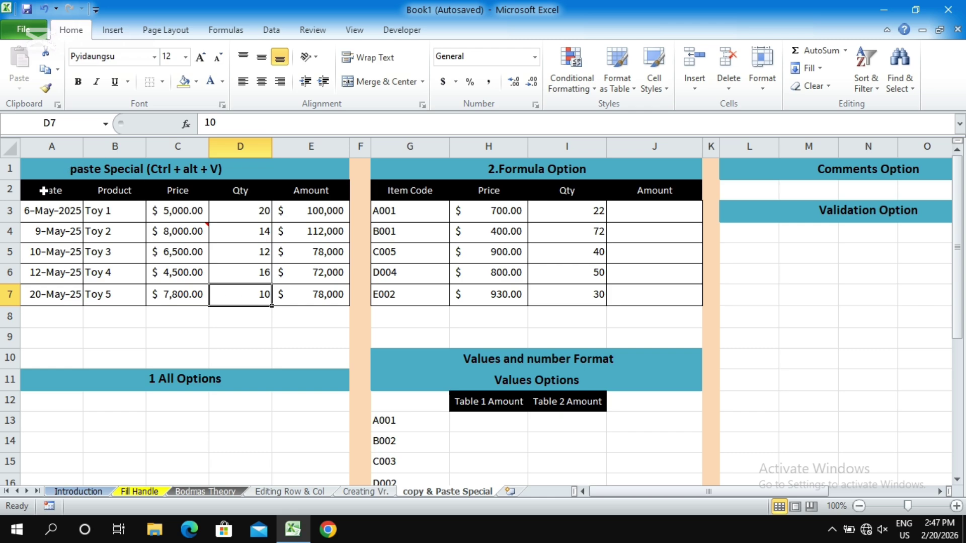
pyautogui.moveTo(44, 191); pyautogui.dragTo(291, 285)
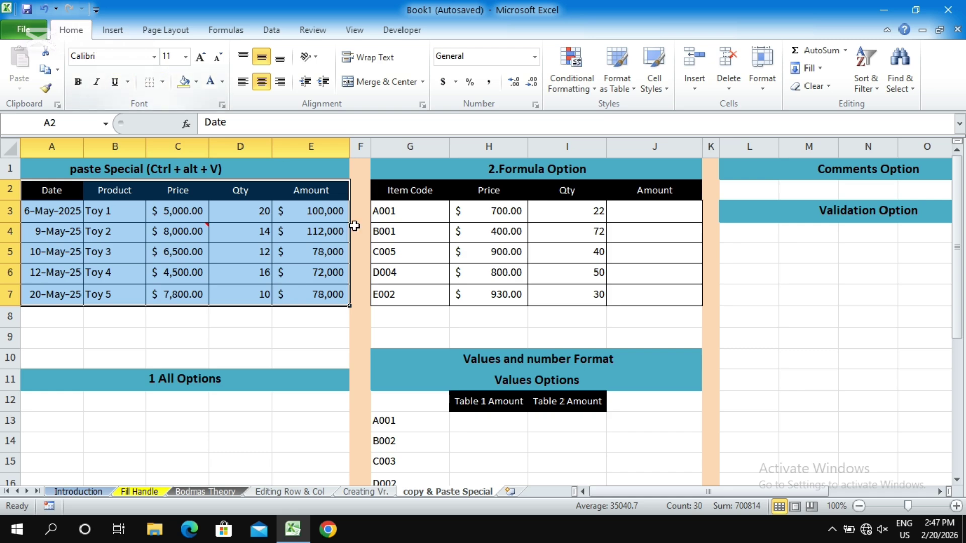
pyautogui.hotkey('ctrl', 'c')
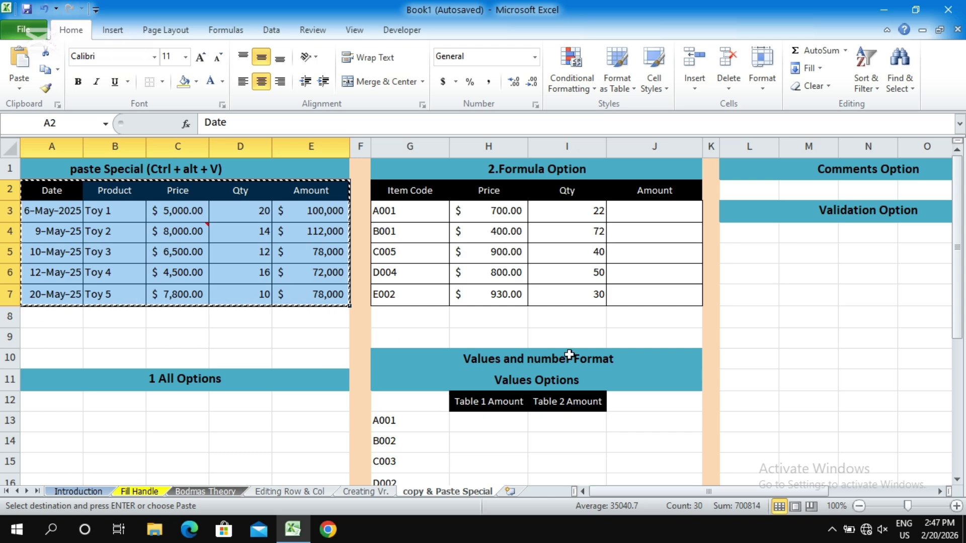
pyautogui.click(47, 402)
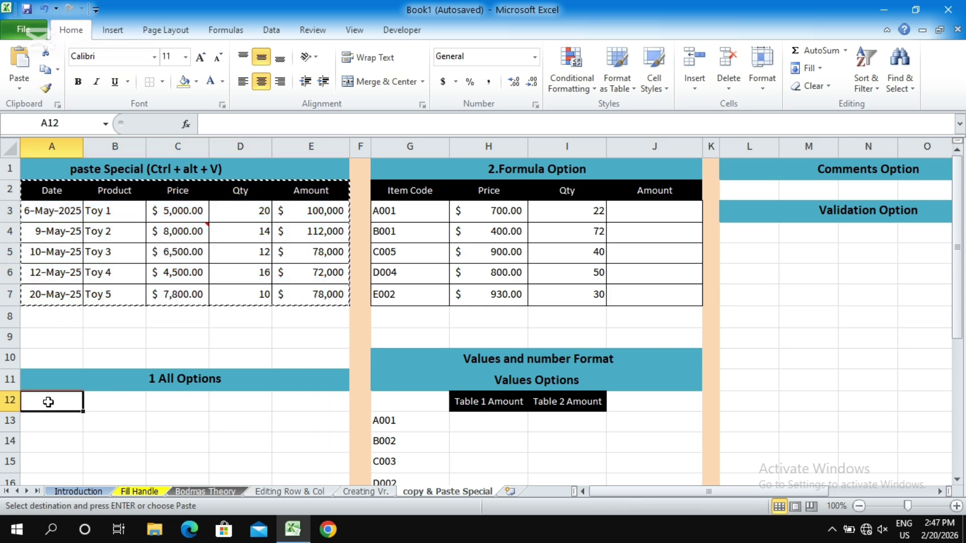
pyautogui.hotkey('ctrl', 'c')
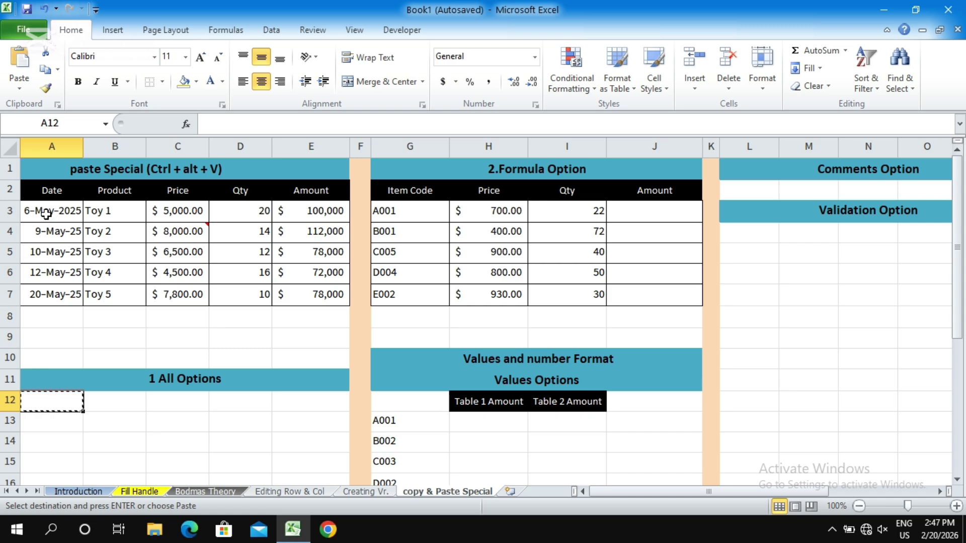
# Step: Copy the toy table A2:E7, paste it in full at A12 under 1 All Options, and check its comment and Amount formula
pyautogui.moveTo(48, 189); pyautogui.dragTo(313, 297)
pyautogui.hotkey('ctrl', 'c')
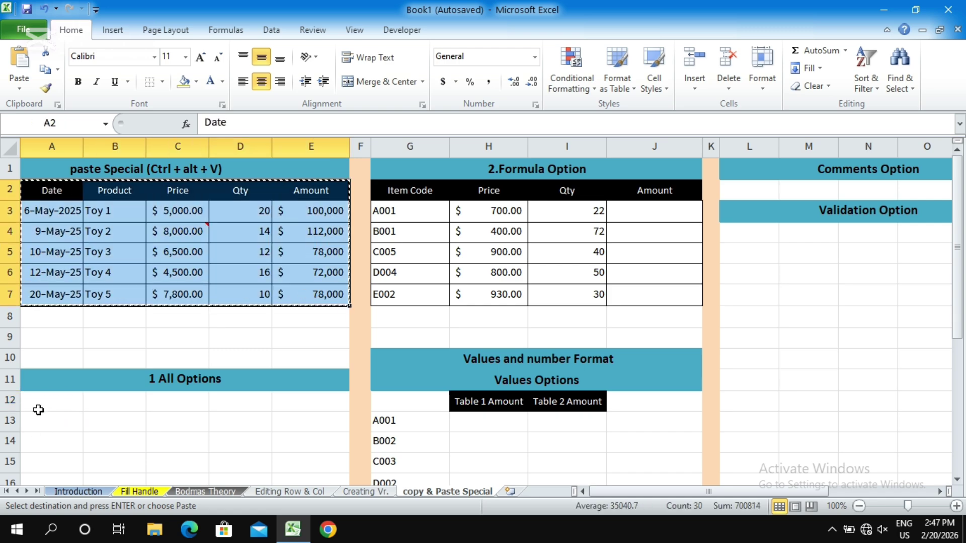
pyautogui.click(50, 405)
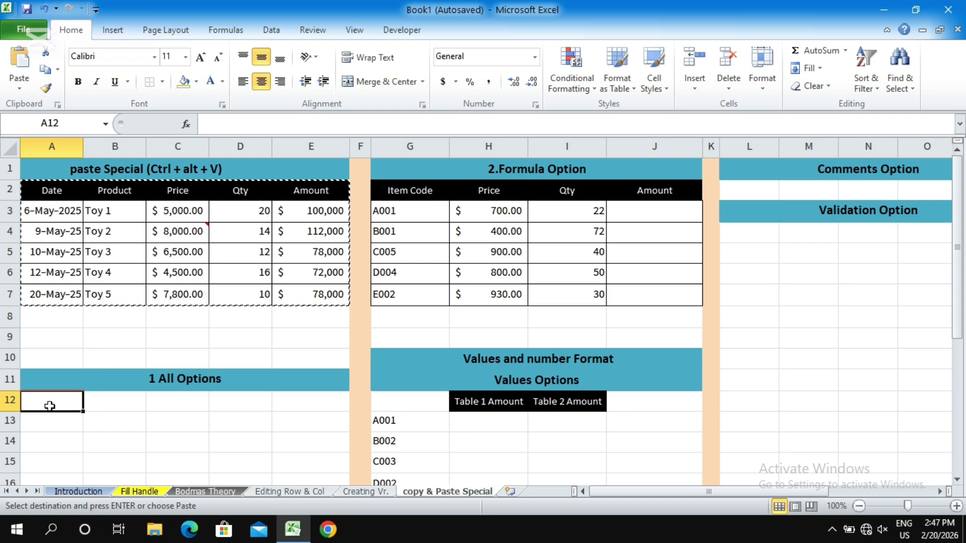
pyautogui.hotkey('ctrl', 'v')
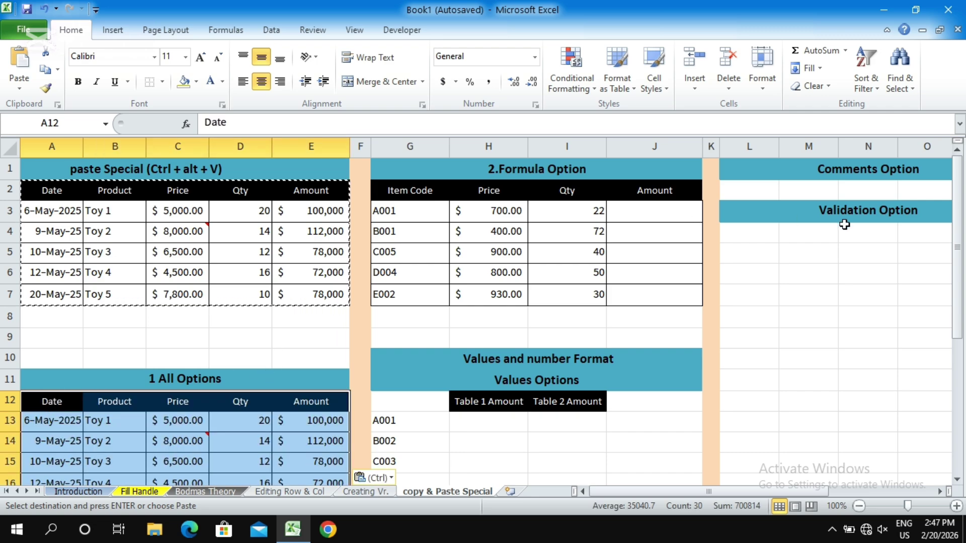
pyautogui.moveTo(957, 199); pyautogui.dragTo(957, 259)
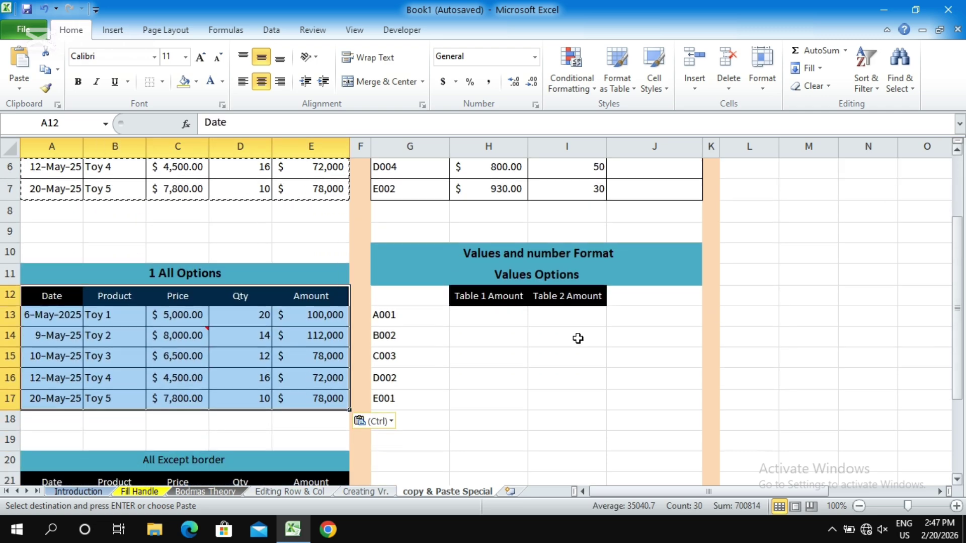
pyautogui.click(506, 342)
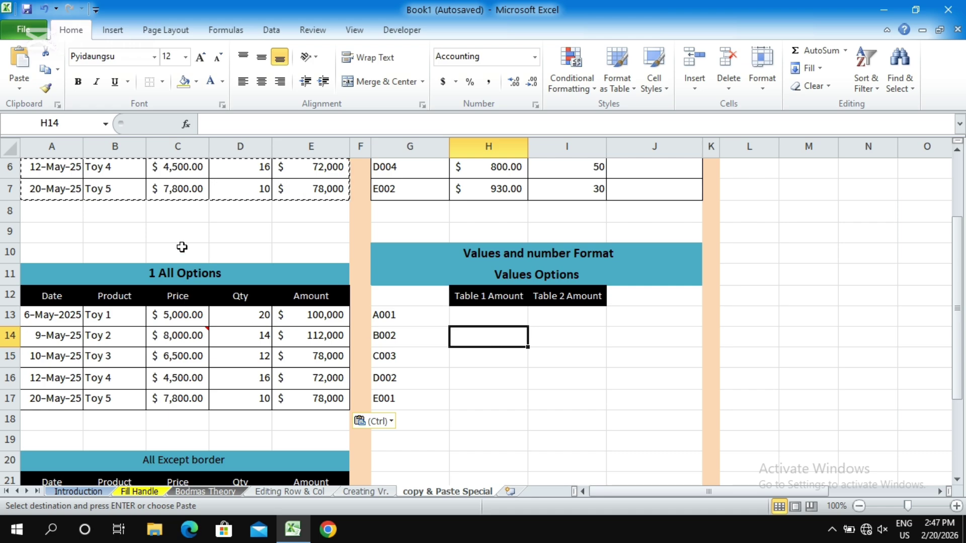
pyautogui.moveTo(183, 336)
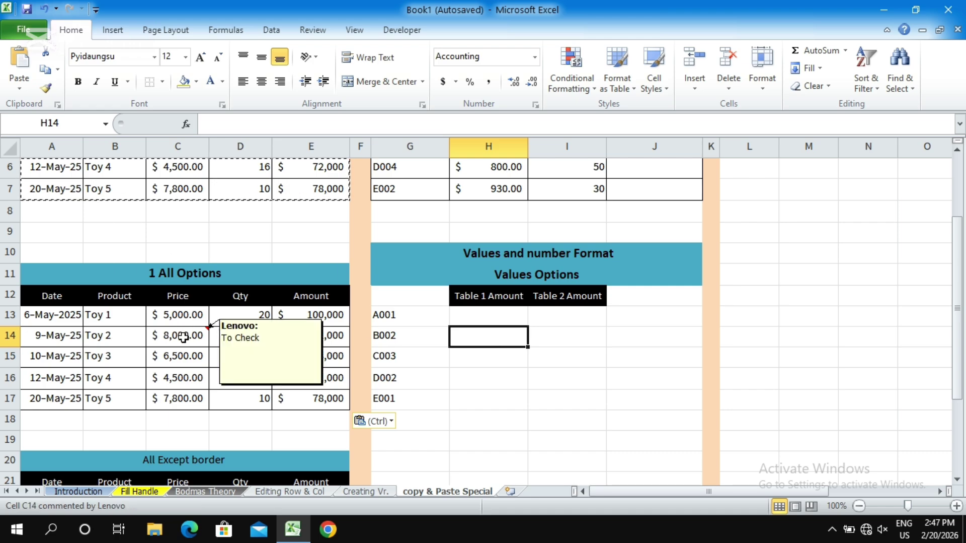
pyautogui.click(306, 315)
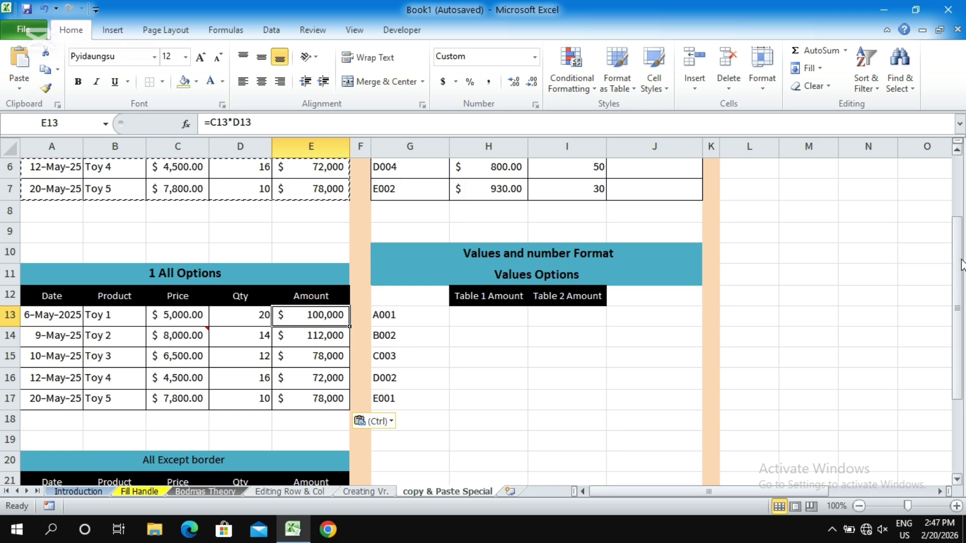
# Step: Extend the heading above the pasted table so it reads "1 All Options(ctrl+V)"
pyautogui.doubleClick(229, 272)
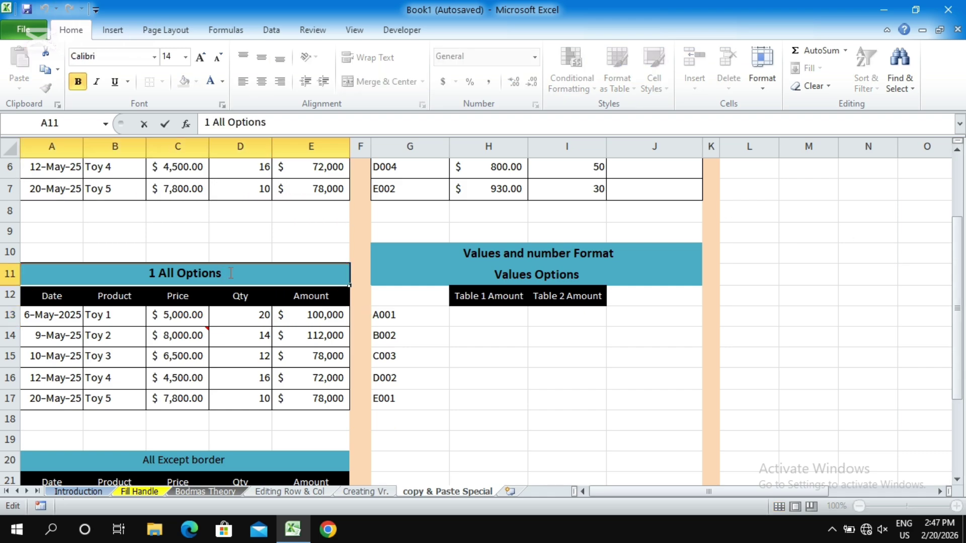
pyautogui.write('(ct')
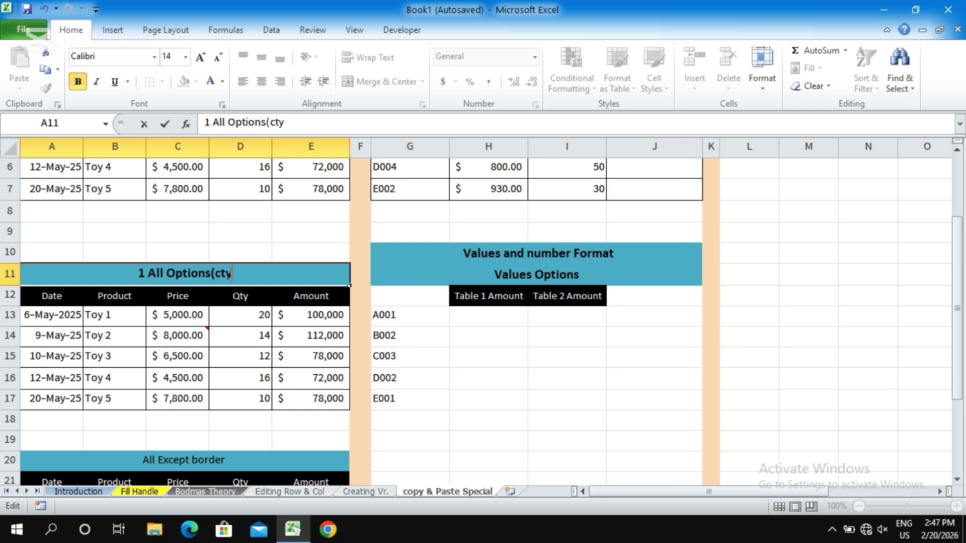
pyautogui.write('rl+')
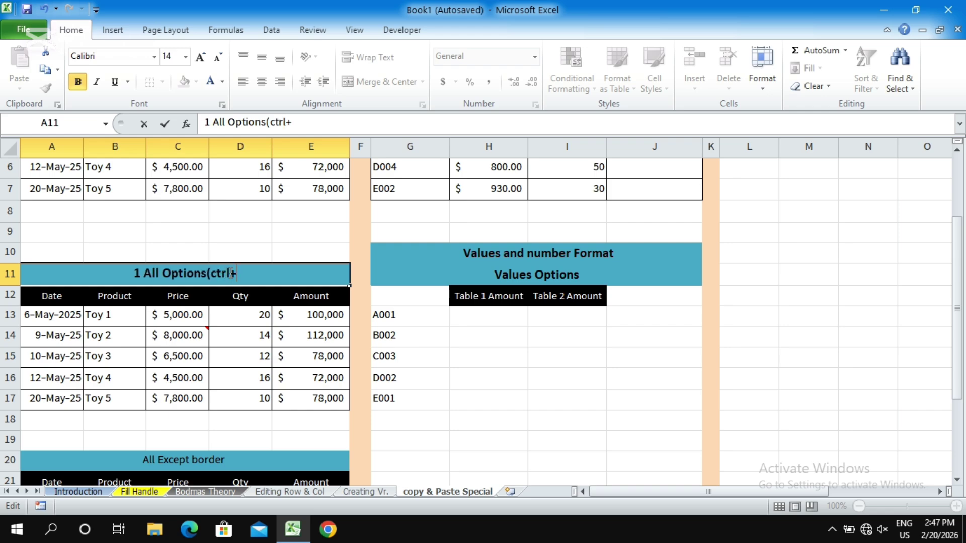
pyautogui.write('V)')
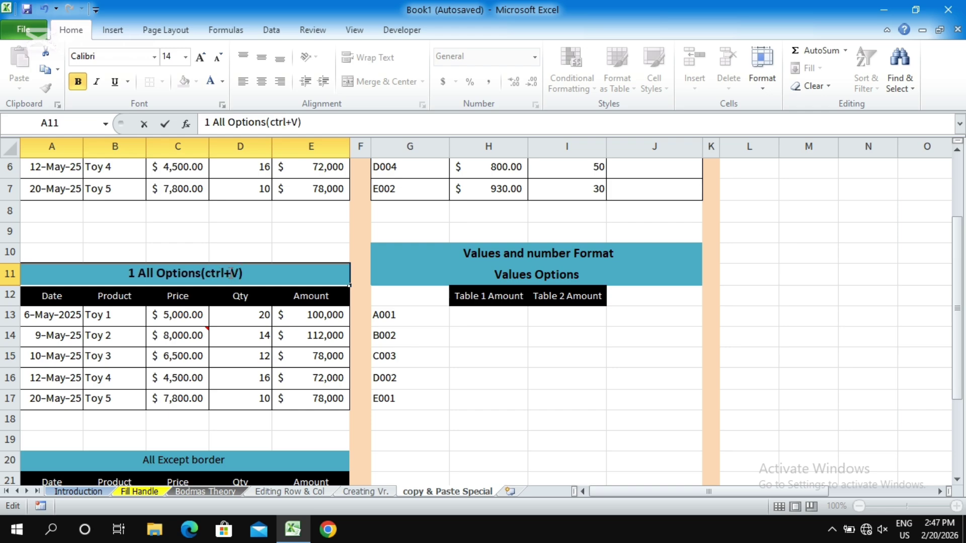
pyautogui.press('Return')
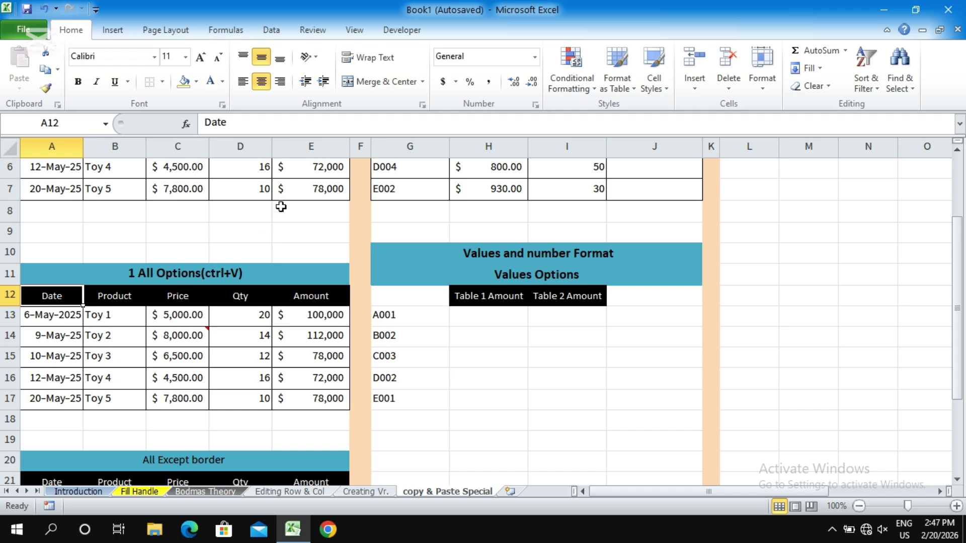
# Step: Copy the Amount formula in E3 and paste only its formula into J3 of the 2.Formula Option table with Paste Special
pyautogui.moveTo(960, 222); pyautogui.dragTo(961, 160)
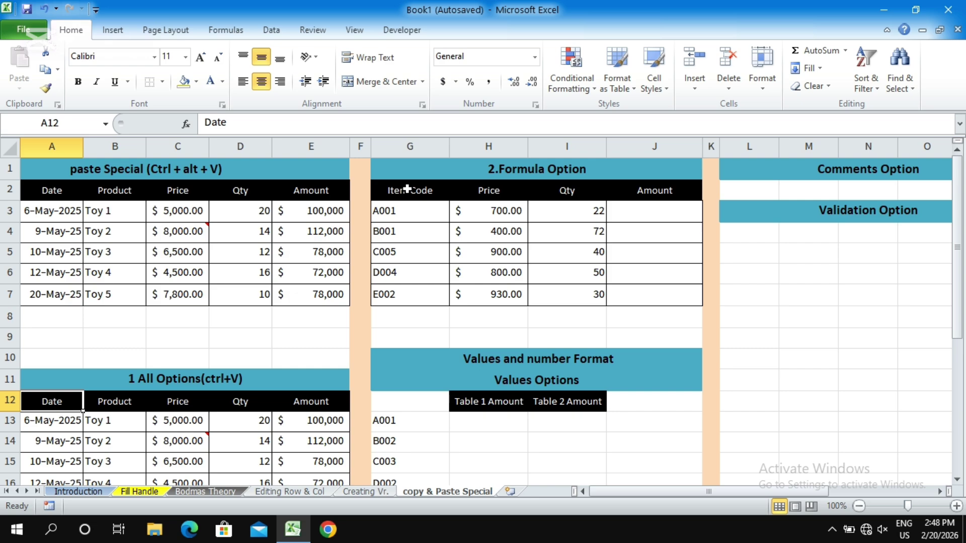
pyautogui.moveTo(408, 188); pyautogui.dragTo(538, 286)
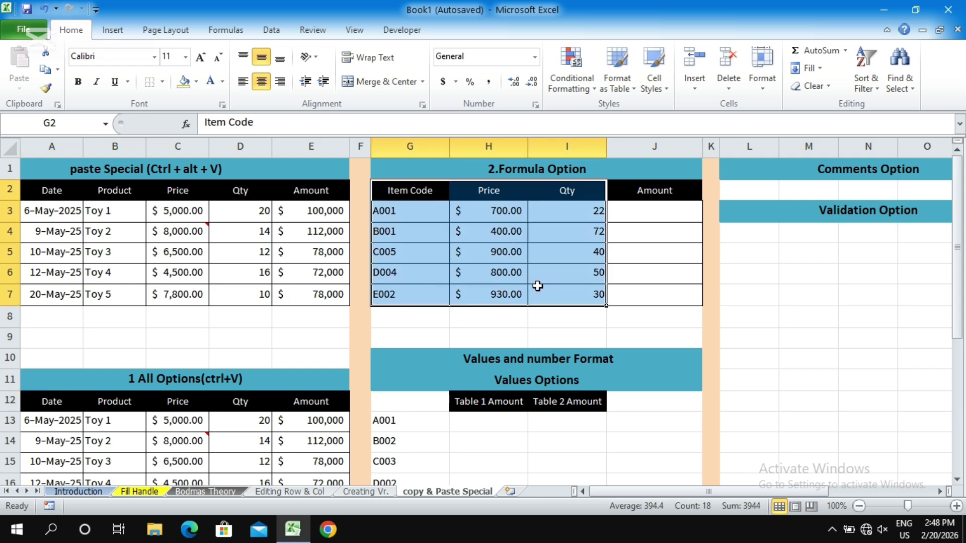
pyautogui.click(644, 213)
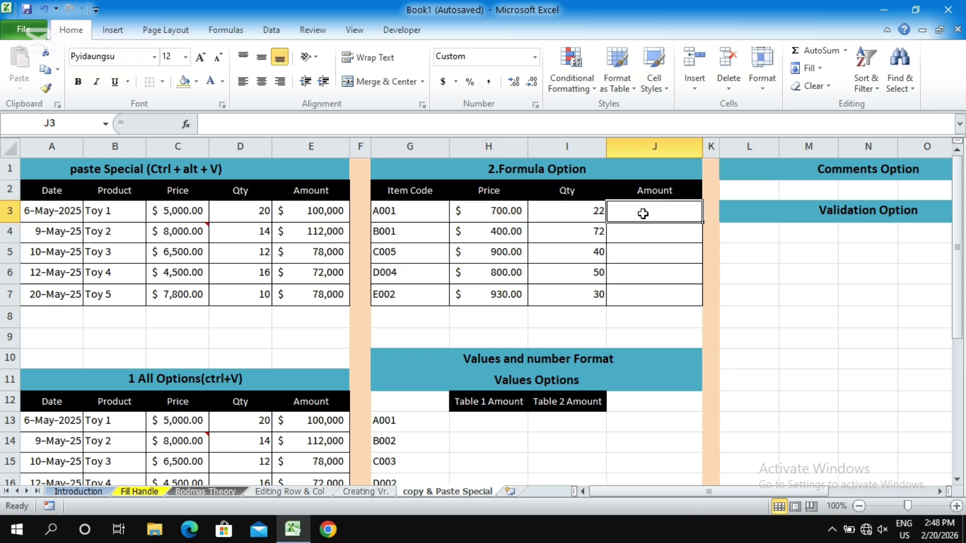
pyautogui.click(320, 221)
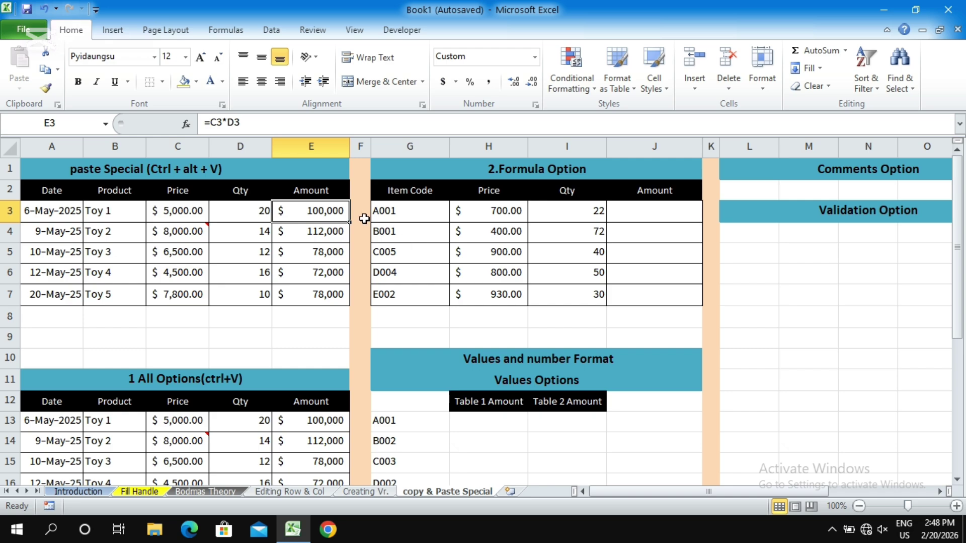
pyautogui.rightClick(336, 212)
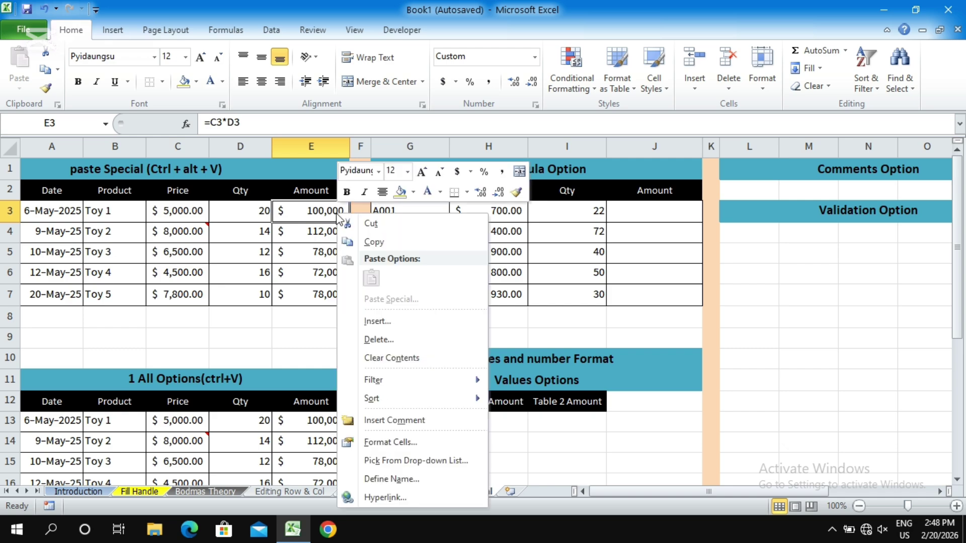
pyautogui.click(382, 242)
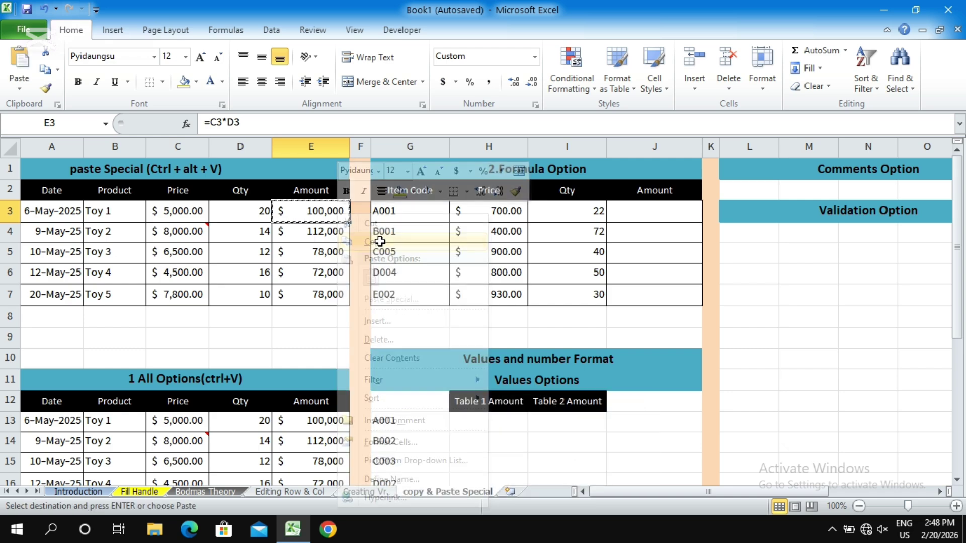
pyautogui.click(662, 209)
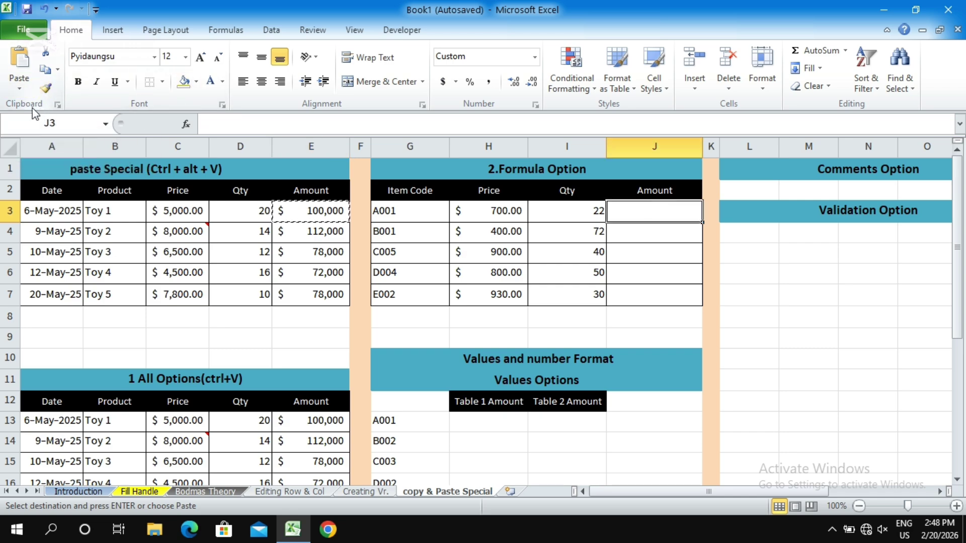
pyautogui.click(20, 91)
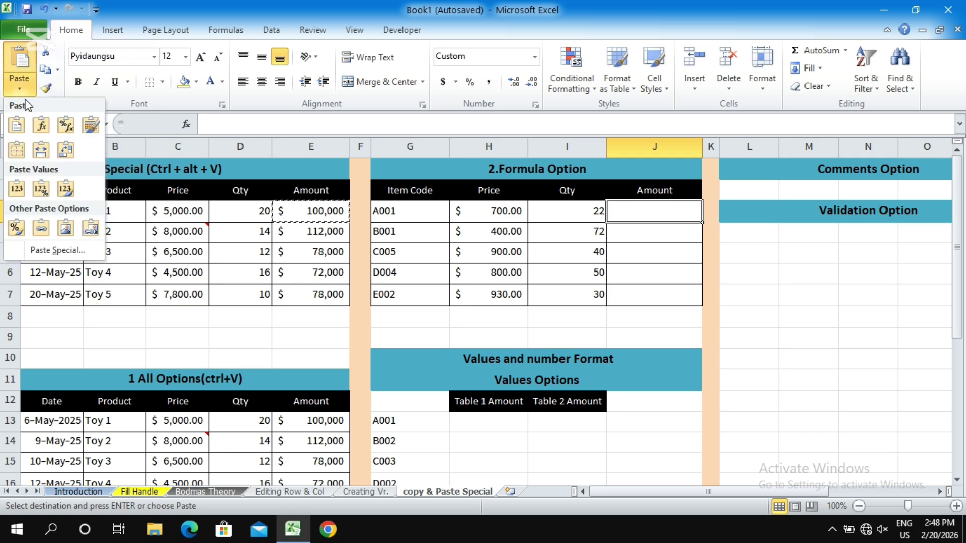
pyautogui.click(49, 250)
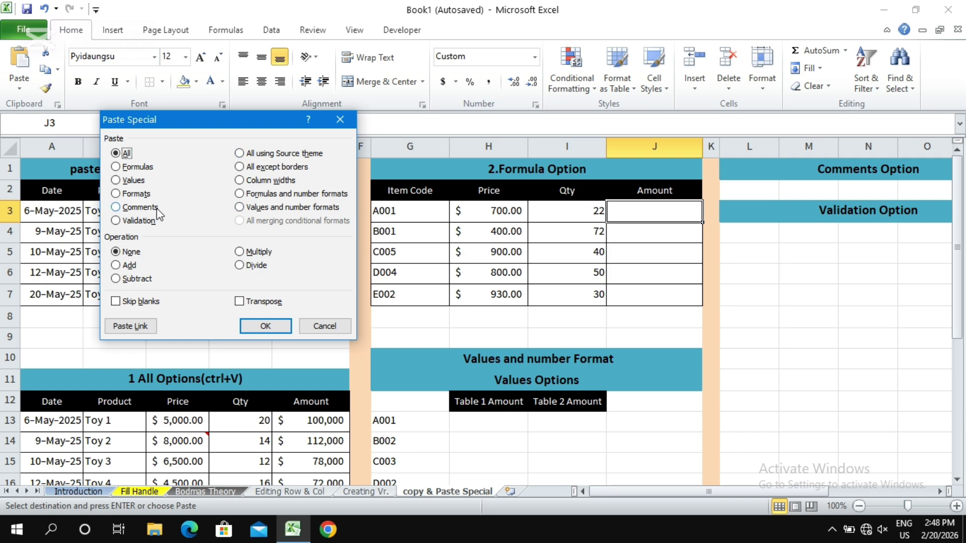
pyautogui.click(131, 167)
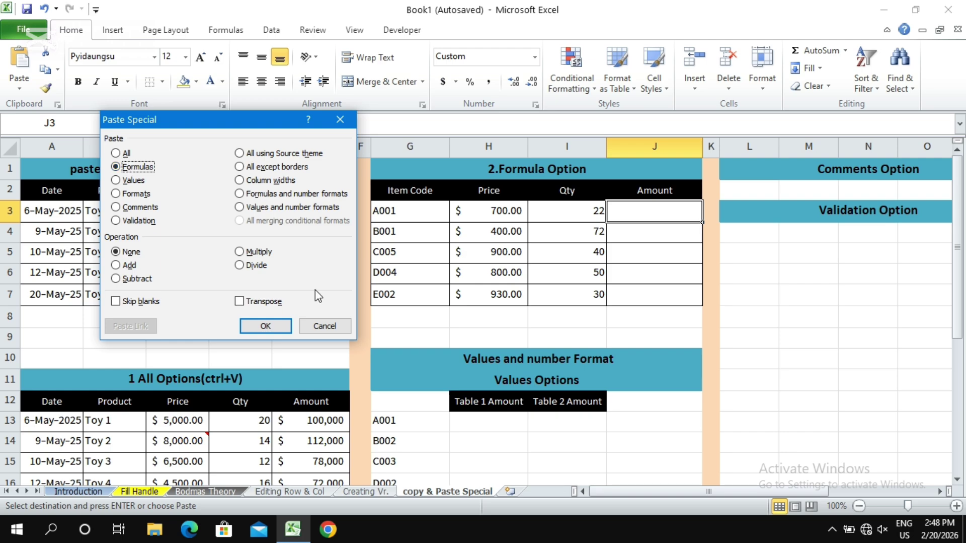
pyautogui.click(272, 327)
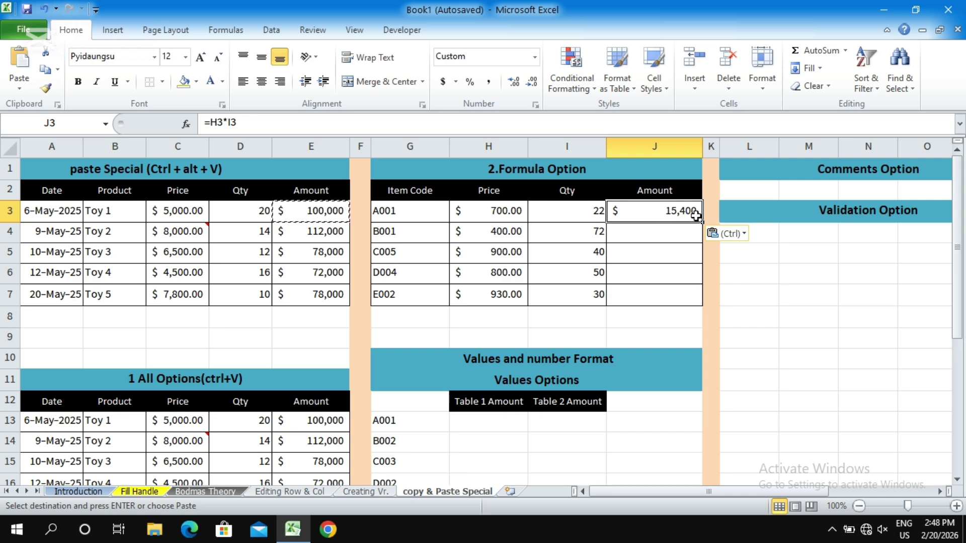
# Step: Fill the Amount formula from J3 down to J7 and compare the formulas in E3 and J3
pyautogui.moveTo(704, 222); pyautogui.dragTo(706, 308)
pyautogui.click(767, 274)
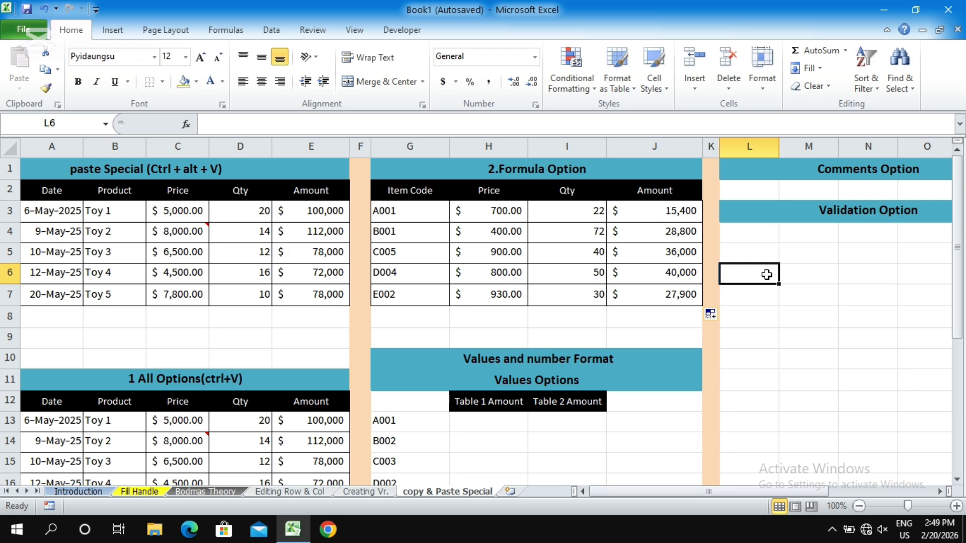
pyautogui.moveTo(956, 229)
pyautogui.mouseDown()
pyautogui.moveTo(956, 257)
pyautogui.moveTo(957, 241)
pyautogui.mouseUp()
pyautogui.click(960, 202)
pyautogui.click(320, 214)
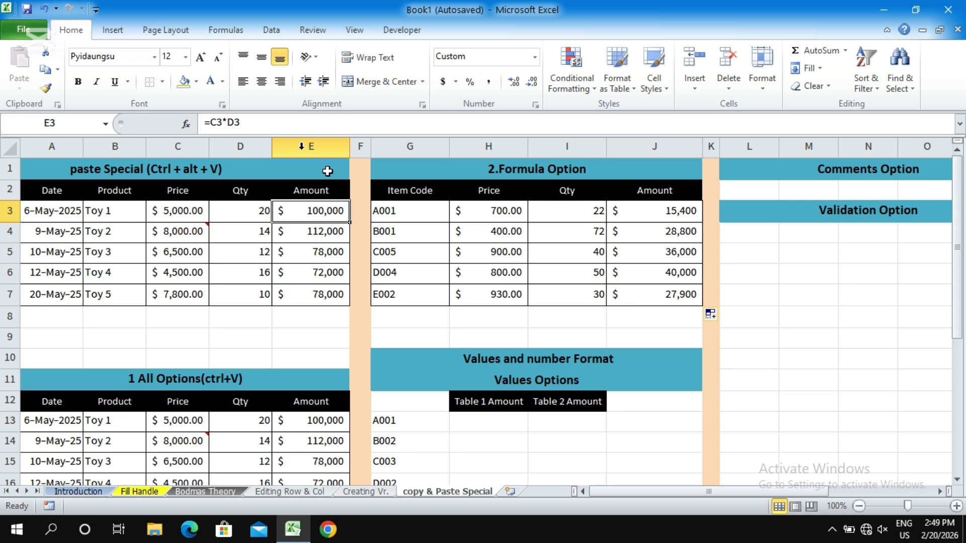
pyautogui.click(654, 217)
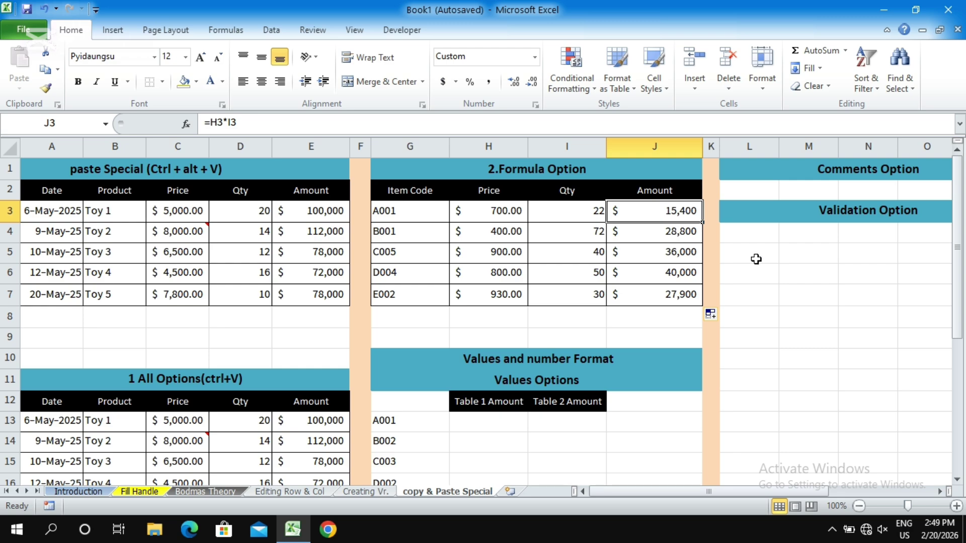
# Step: Copy the toy amounts E3:E7 and paste them as Values under Table 1 Amount, starting at H13, with Paste Special
pyautogui.moveTo(960, 233); pyautogui.dragTo(963, 239)
pyautogui.moveTo(319, 213); pyautogui.dragTo(315, 295)
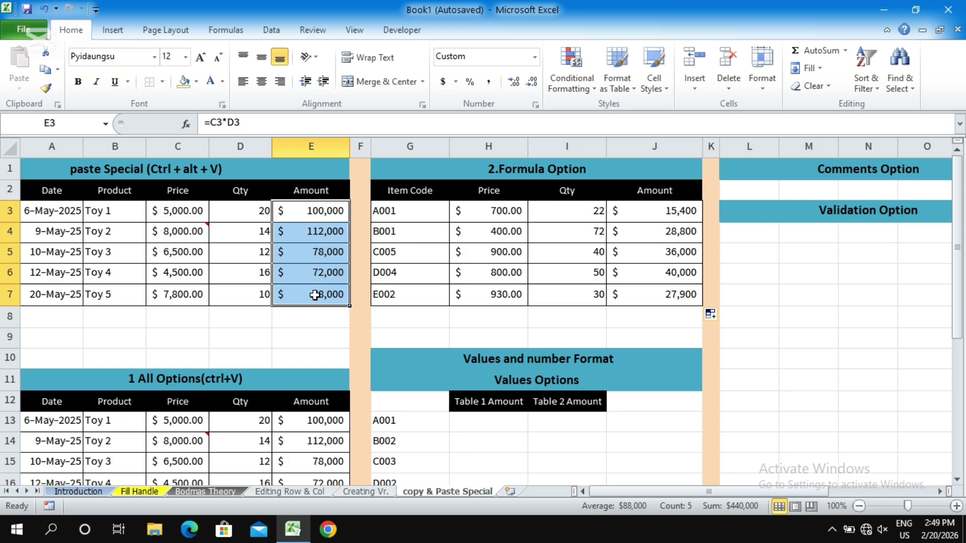
pyautogui.hotkey('ctrl', 'c')
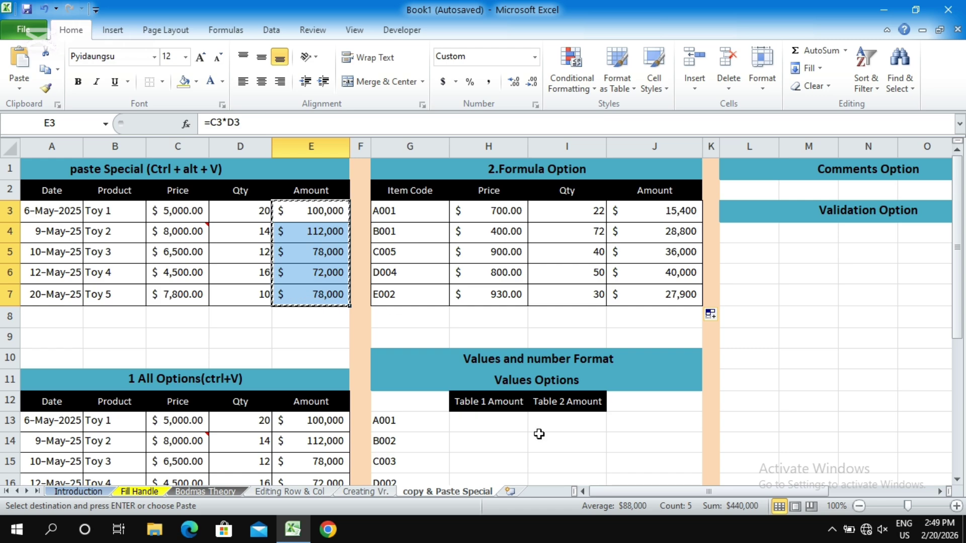
pyautogui.click(492, 418)
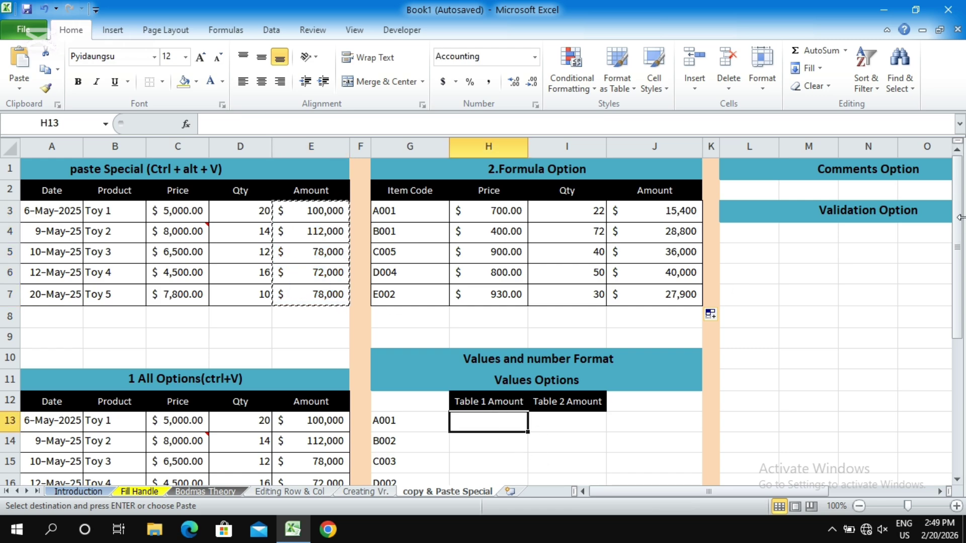
pyautogui.click(19, 85)
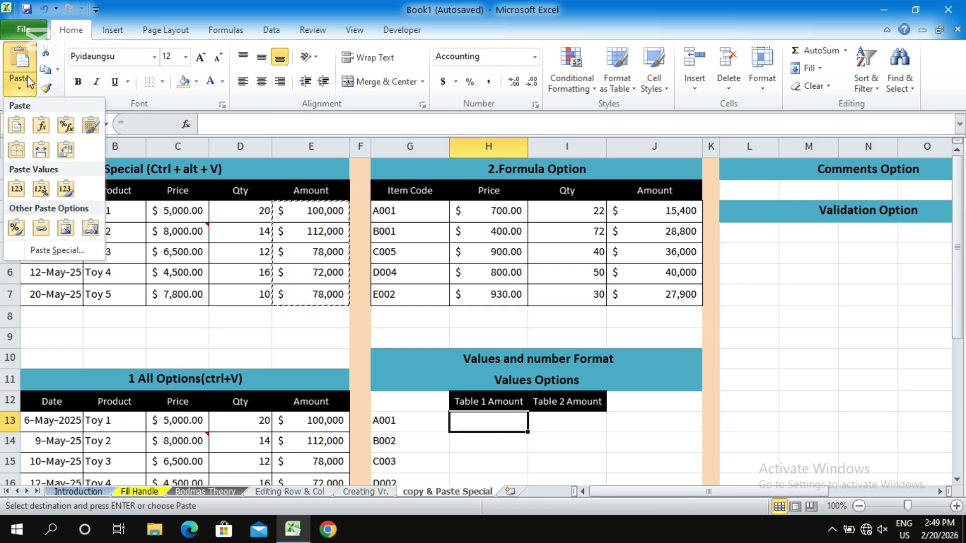
pyautogui.click(48, 250)
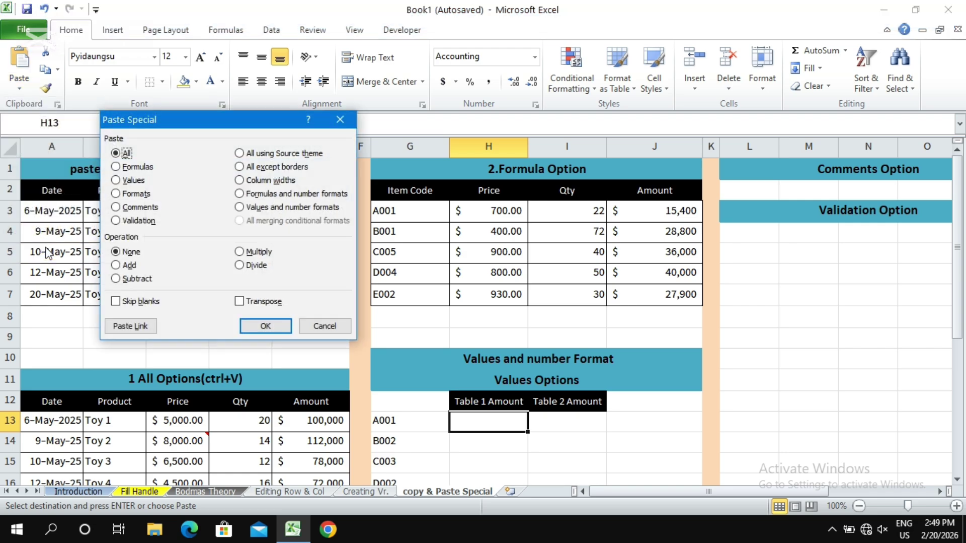
pyautogui.click(119, 180)
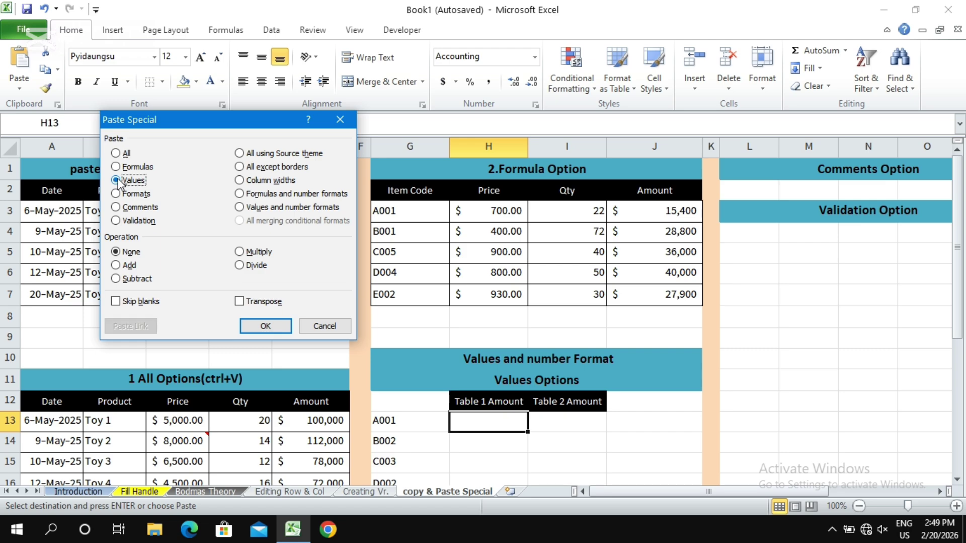
pyautogui.click(268, 328)
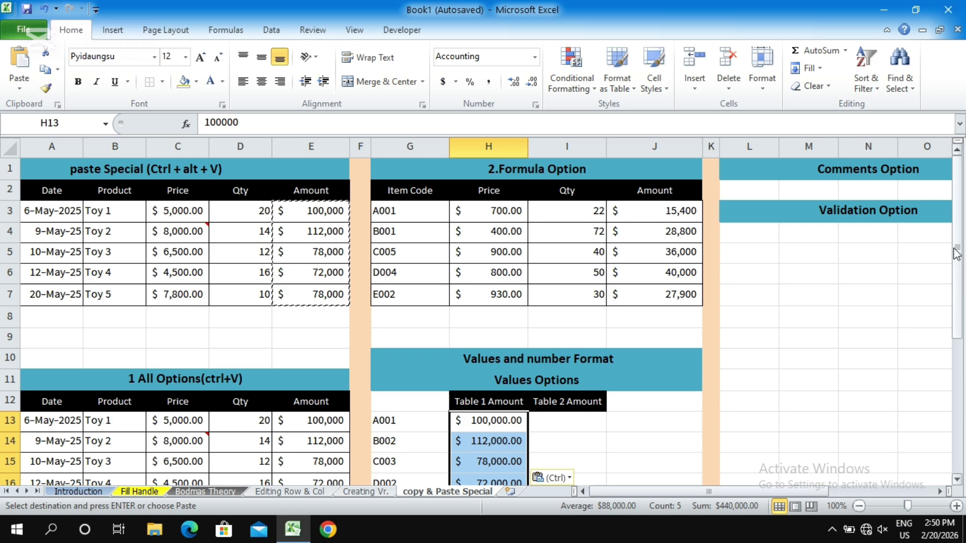
# Step: Remove both decimal places from the pasted amounts in H13:H17 and check the underlying content of H13
pyautogui.moveTo(956, 253); pyautogui.dragTo(956, 302)
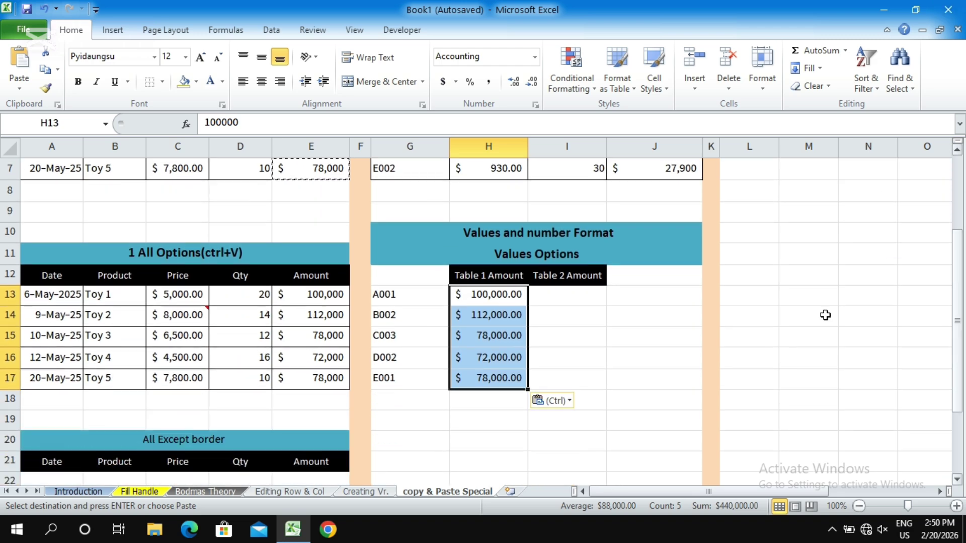
pyautogui.click(532, 81)
pyautogui.click(532, 80)
pyautogui.click(539, 271)
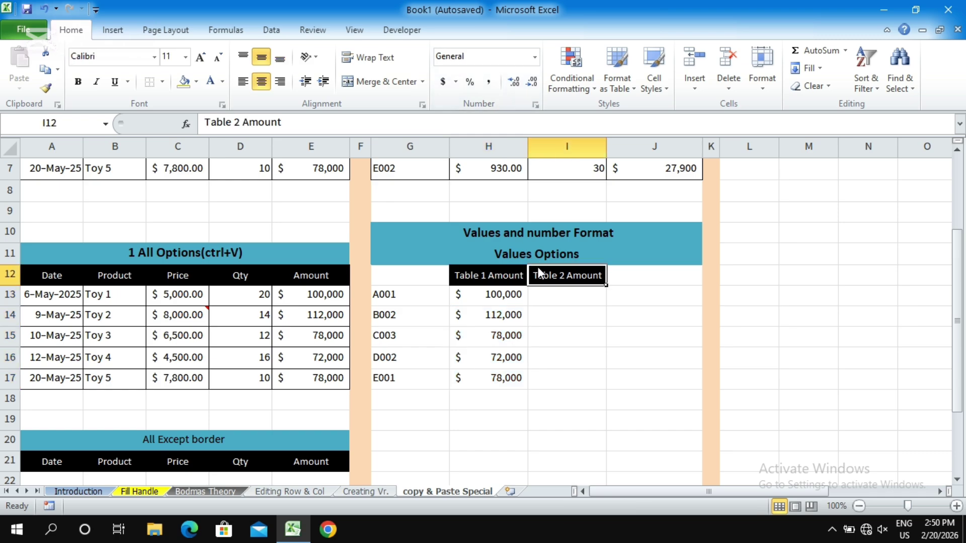
pyautogui.click(499, 293)
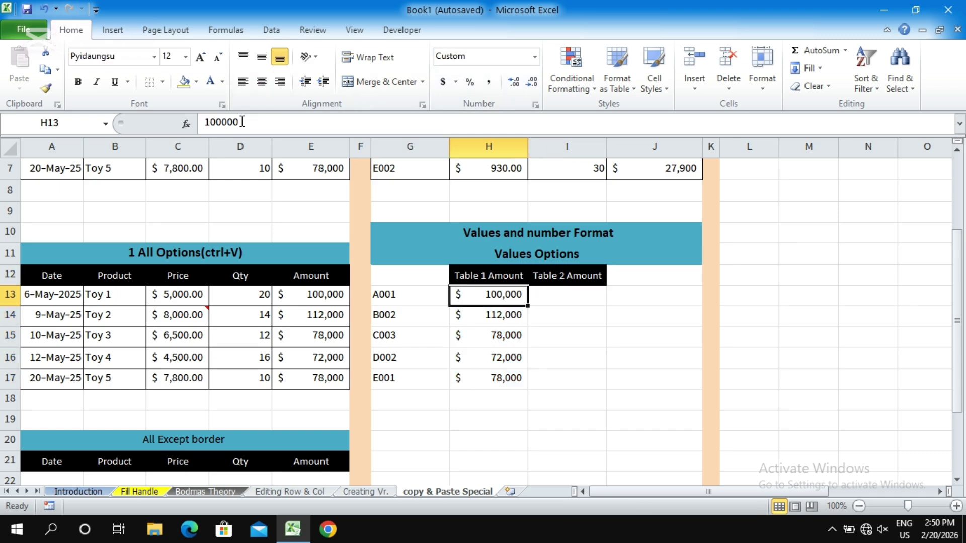
pyautogui.moveTo(242, 122); pyautogui.dragTo(188, 125)
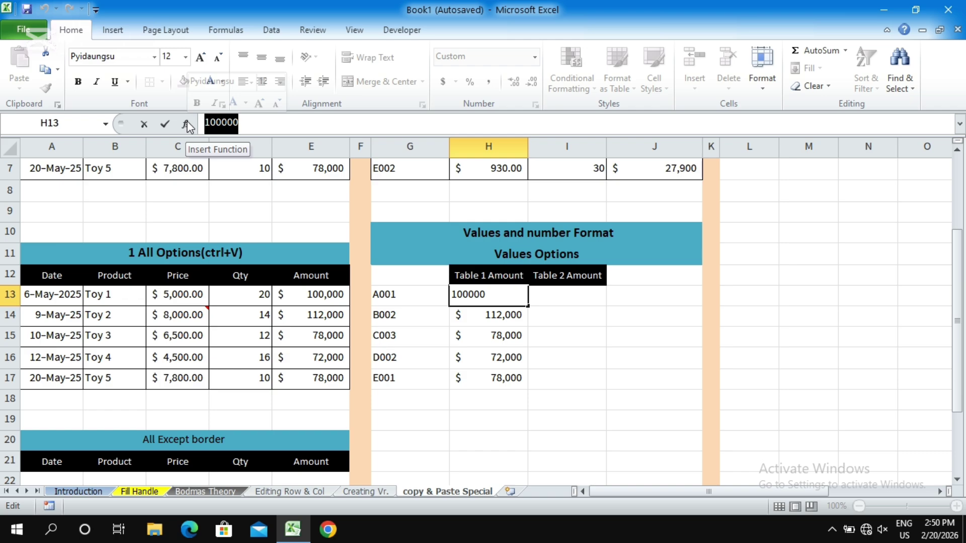
pyautogui.press('Return')
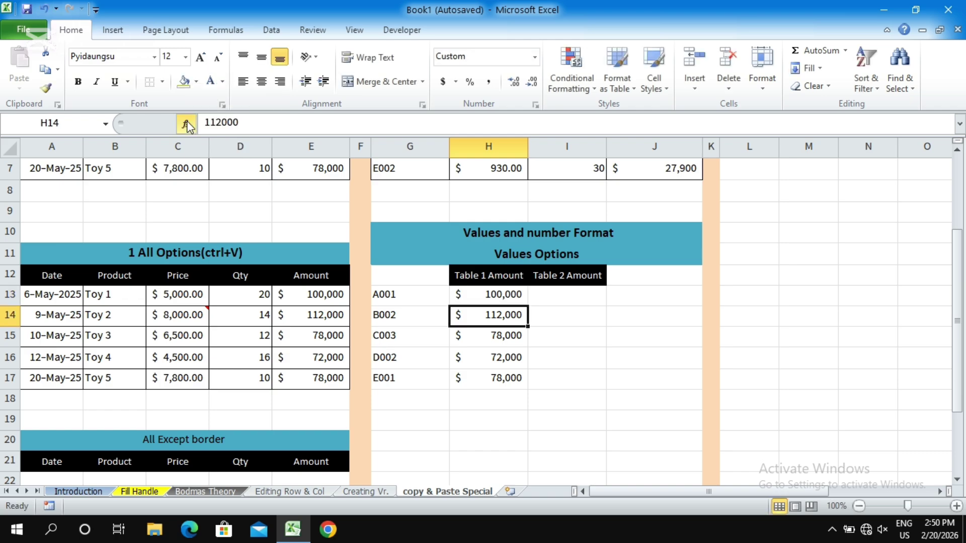
pyautogui.click(498, 297)
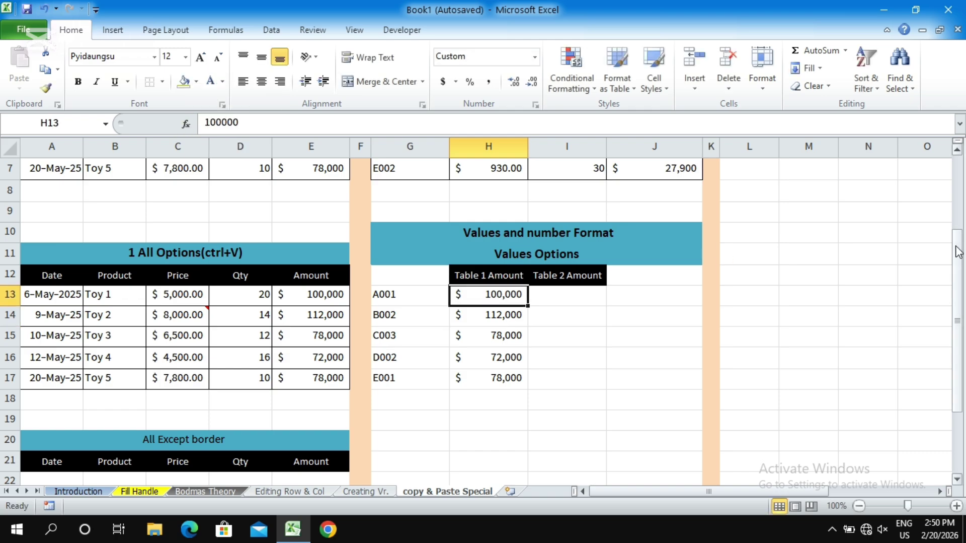
# Step: Copy the item amounts J3:J7 and paste them with the Paste Special option All under Table 2 Amount, starting at I13
pyautogui.moveTo(960, 249); pyautogui.dragTo(961, 181)
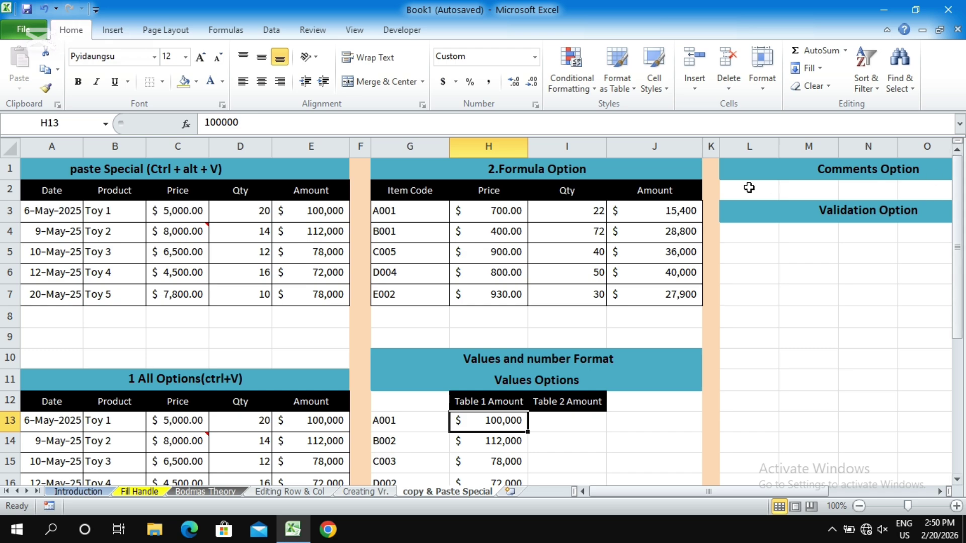
pyautogui.moveTo(668, 208); pyautogui.dragTo(658, 299)
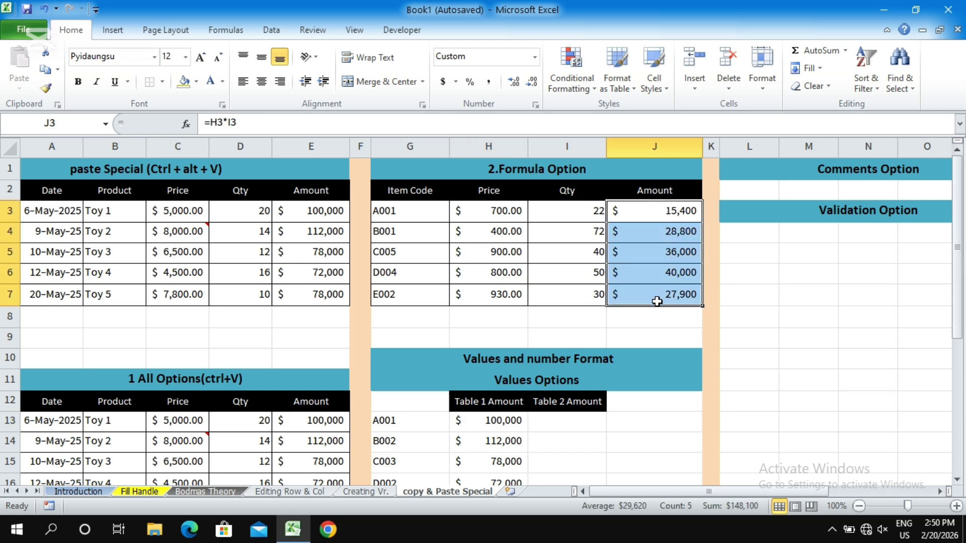
pyautogui.hotkey('ctrl', 'c')
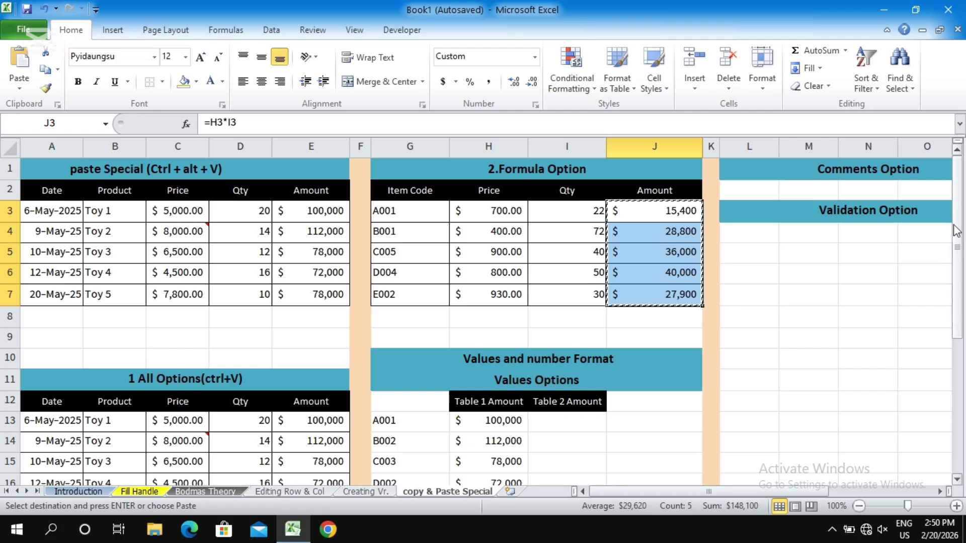
pyautogui.moveTo(956, 231); pyautogui.dragTo(956, 252)
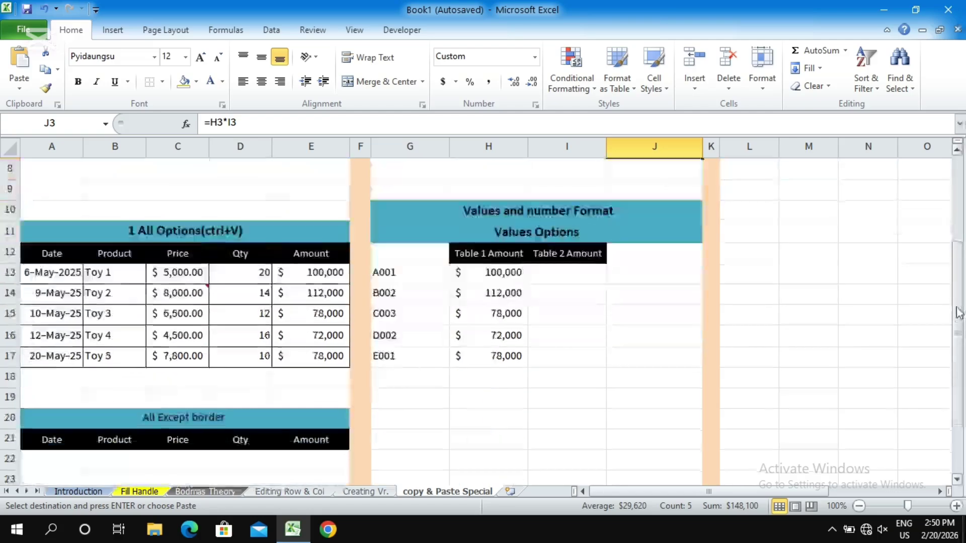
pyautogui.click(556, 283)
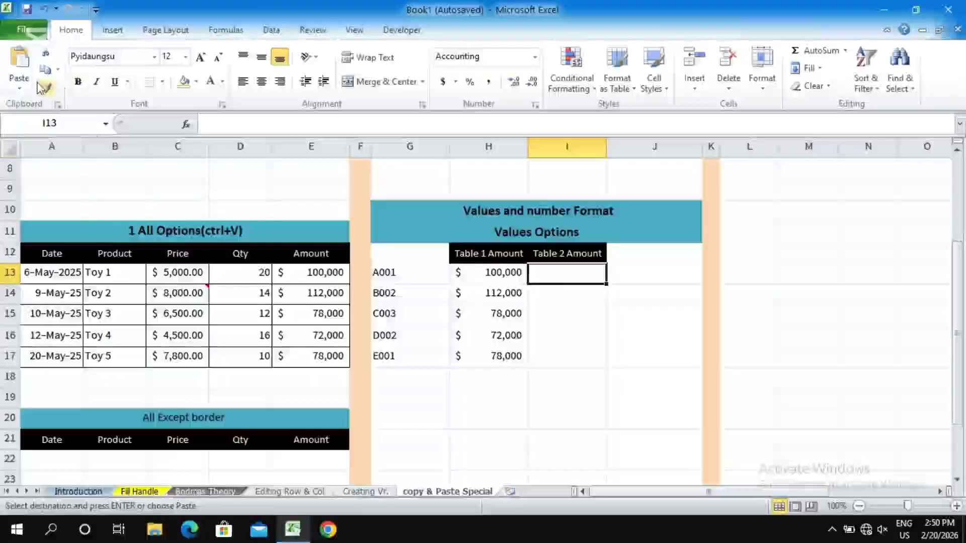
pyautogui.click(19, 85)
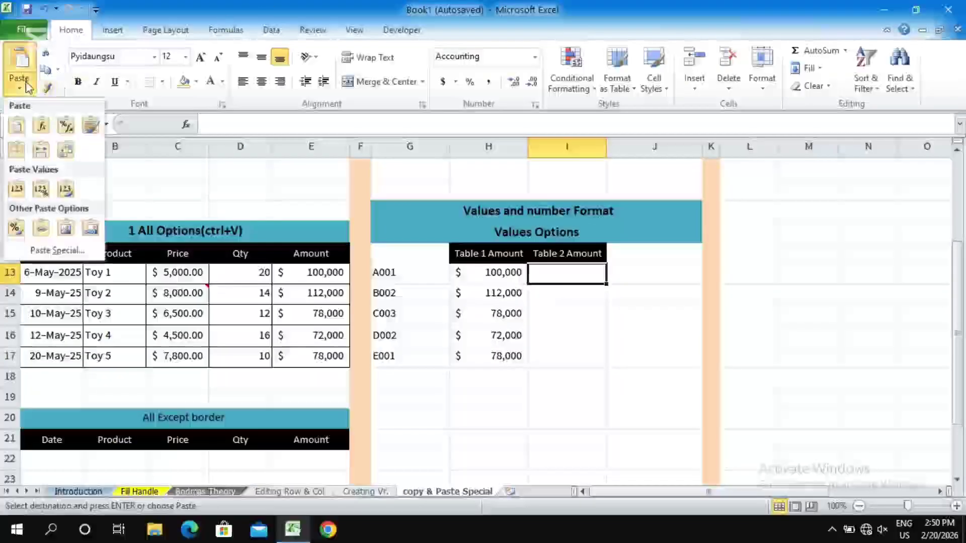
pyautogui.click(52, 252)
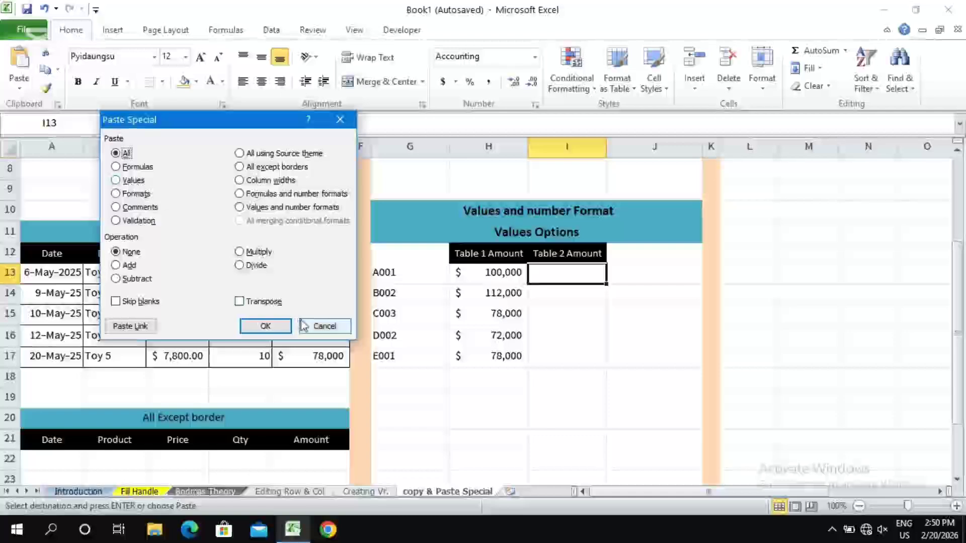
pyautogui.click(266, 326)
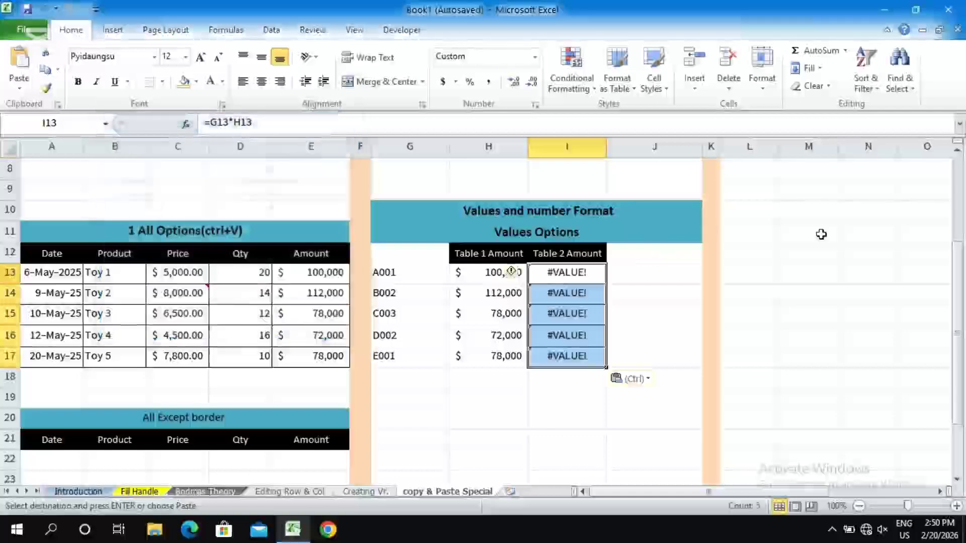
# Step: Clear the Table 2 Amount cells I13:I17, and paste the item amounts J3:J7 there as Values, starting at I13
pyautogui.press('Delete')
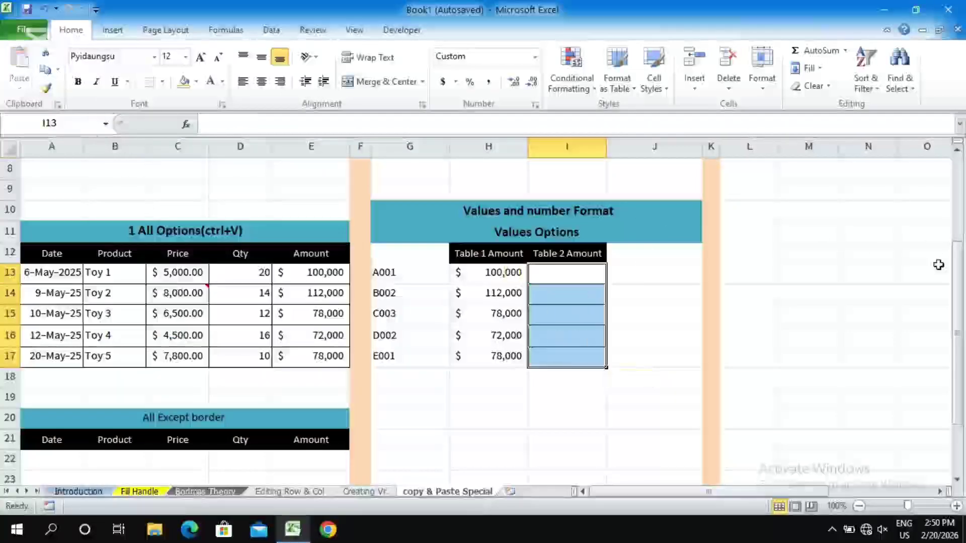
pyautogui.moveTo(962, 278); pyautogui.dragTo(956, 191)
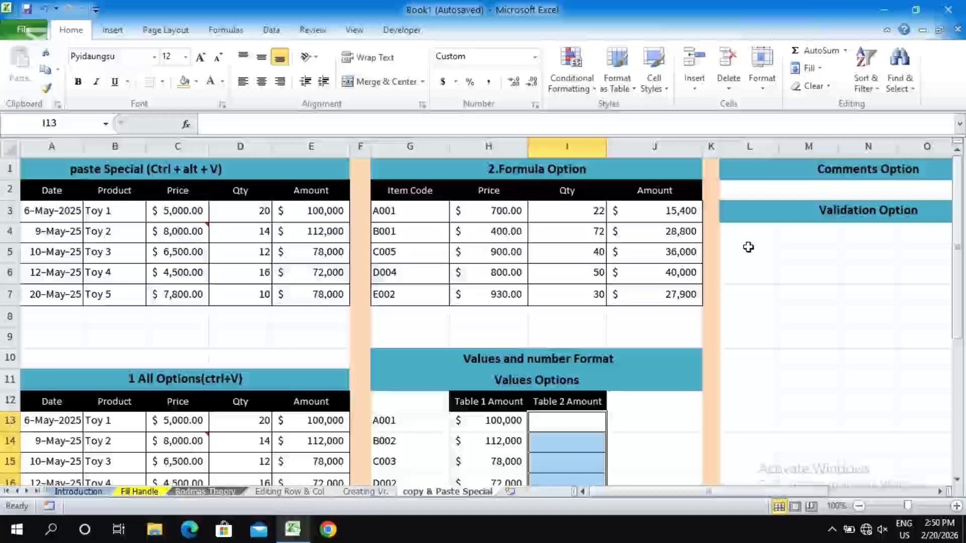
pyautogui.click(662, 202)
pyautogui.click(662, 199)
pyautogui.moveTo(673, 210); pyautogui.dragTo(677, 290)
pyautogui.hotkey('ctrl', 'c')
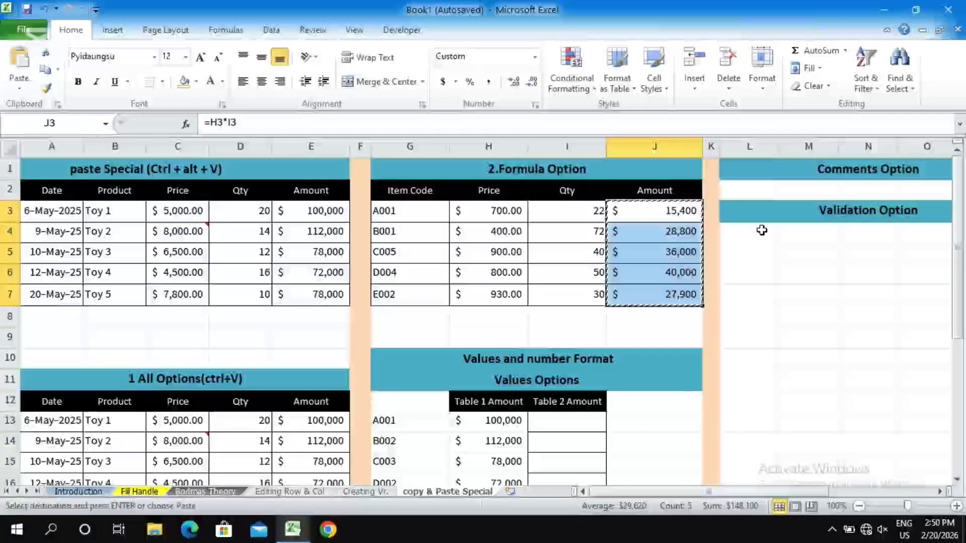
pyautogui.moveTo(959, 182); pyautogui.dragTo(803, 275)
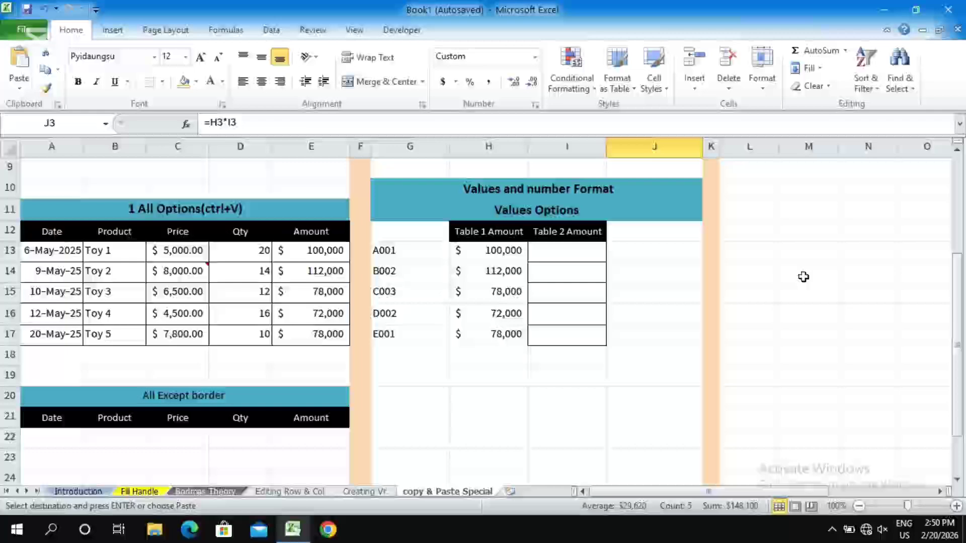
pyautogui.click(591, 250)
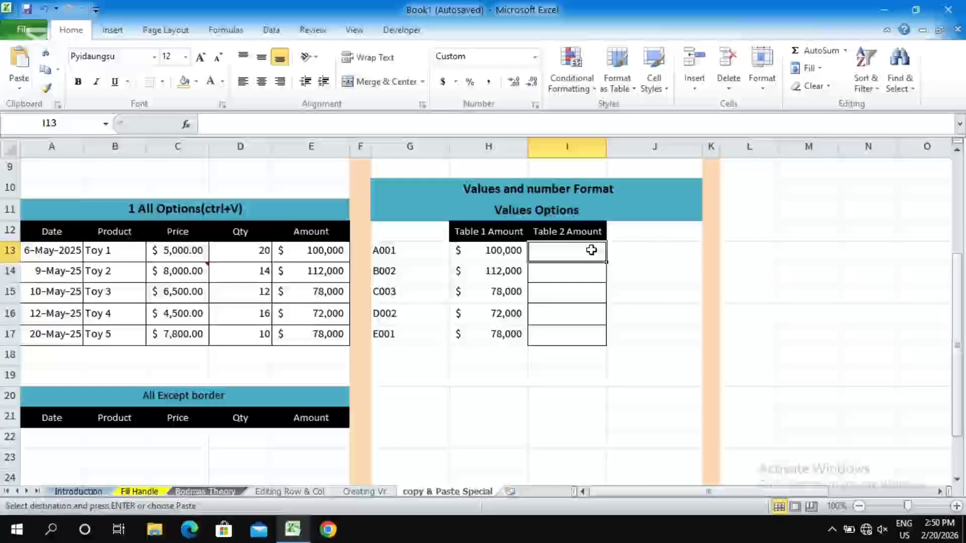
pyautogui.click(20, 86)
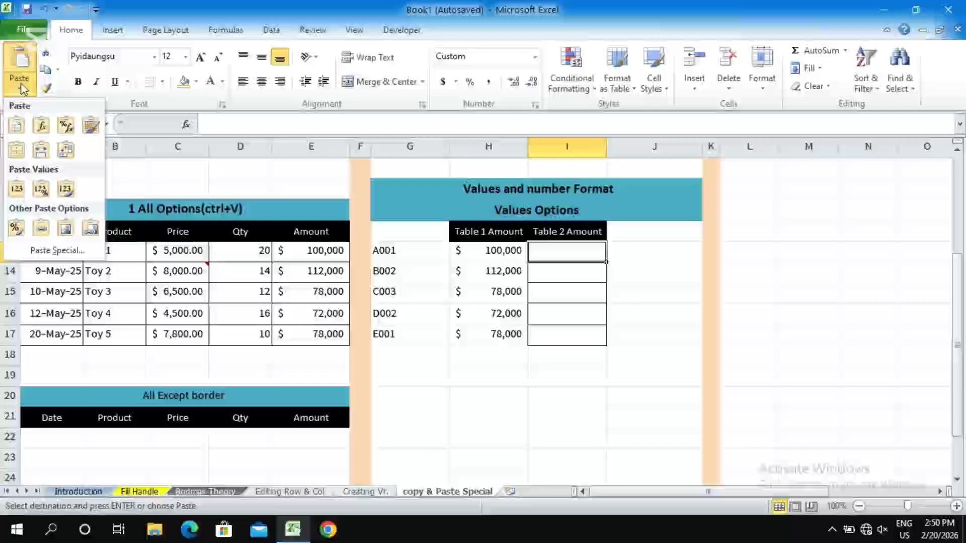
pyautogui.click(17, 192)
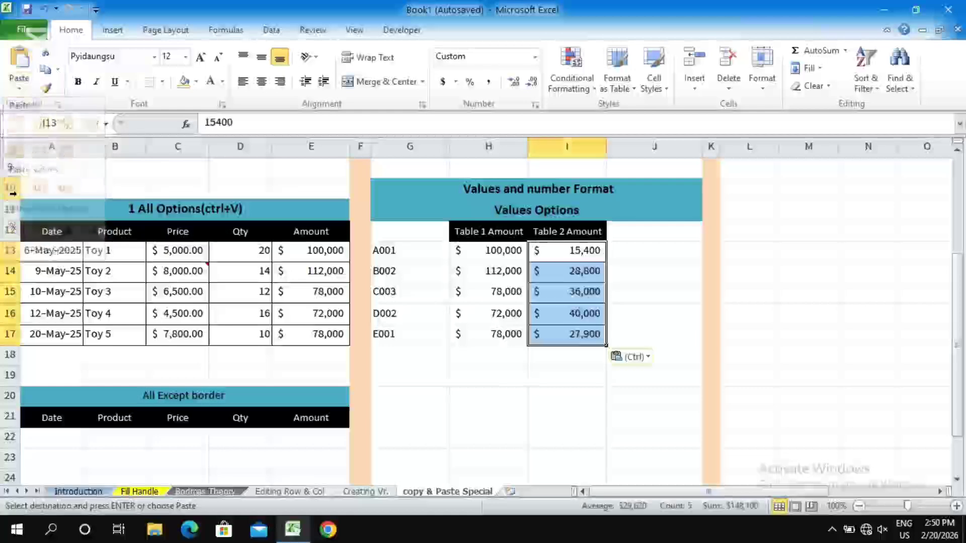
pyautogui.click(555, 243)
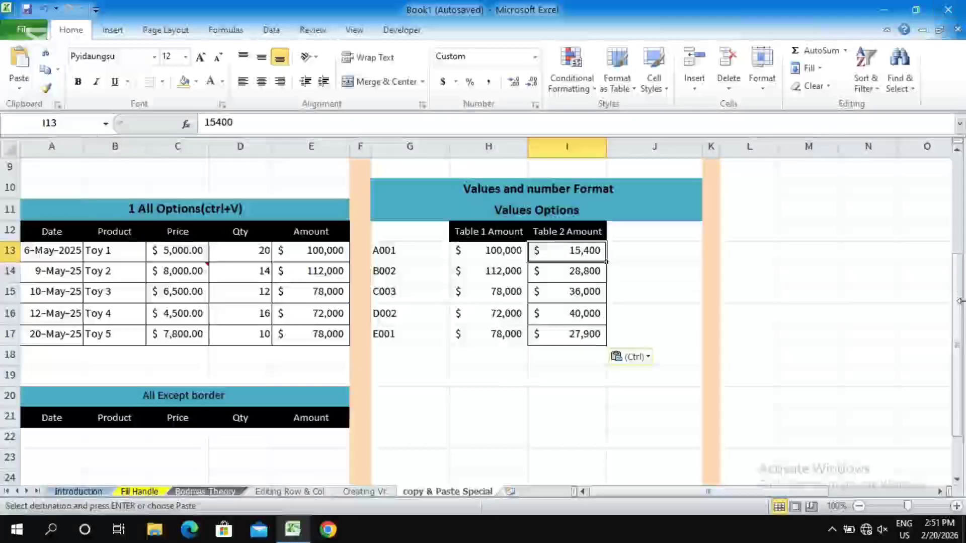
# Step: Copy the toy amounts E3:E7 and paste them with a normal paste beside the Table 2 Amount header, starting at J12
pyautogui.moveTo(958, 304); pyautogui.dragTo(959, 385)
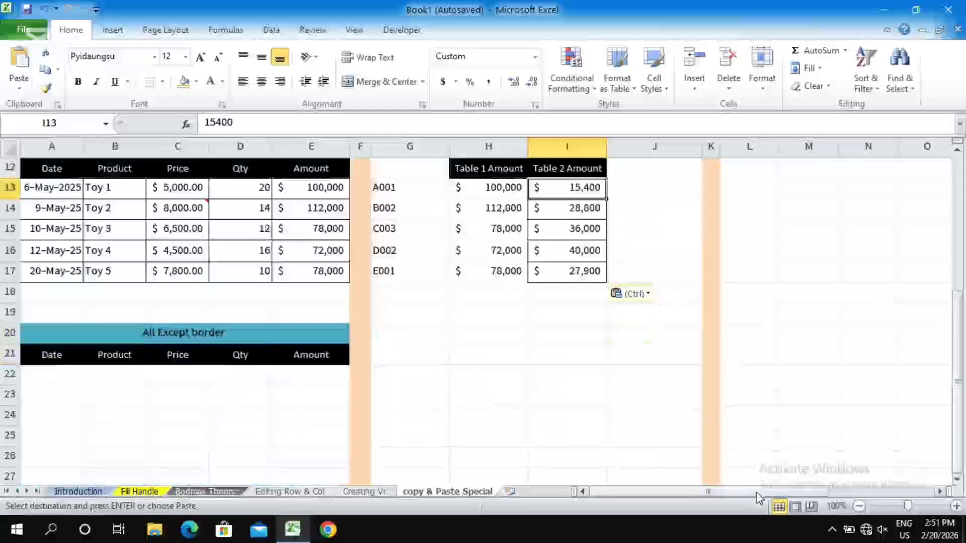
pyautogui.moveTo(757, 495); pyautogui.dragTo(838, 496)
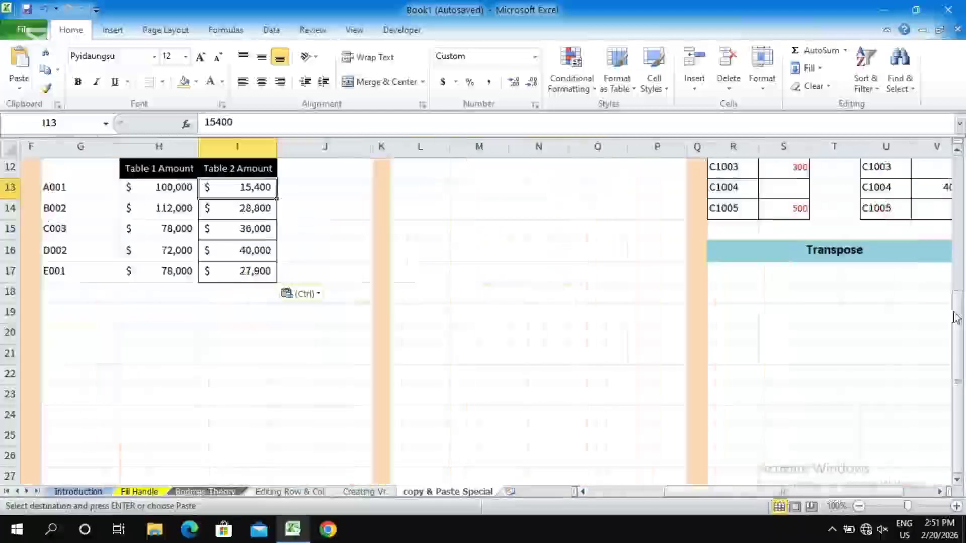
pyautogui.moveTo(959, 423); pyautogui.dragTo(962, 214)
pyautogui.moveTo(884, 495); pyautogui.dragTo(693, 493)
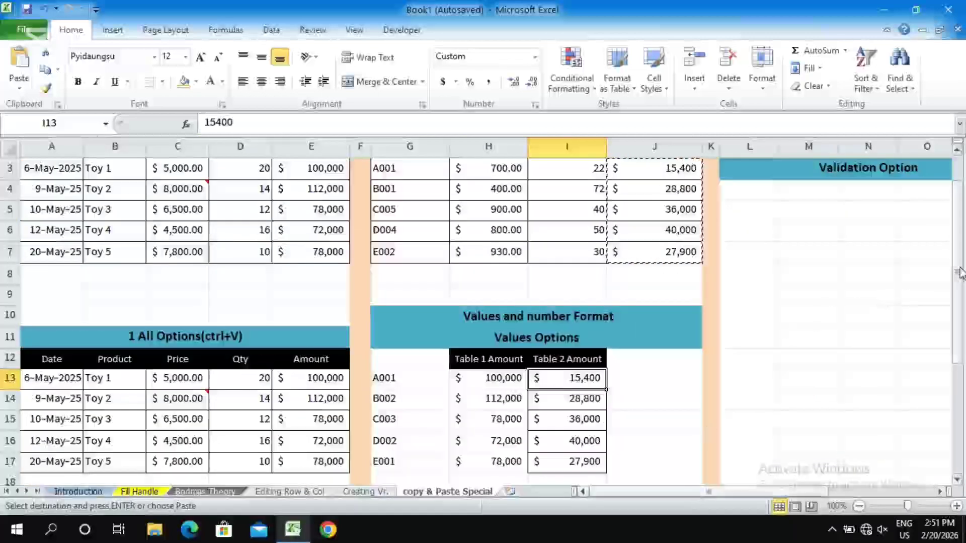
pyautogui.moveTo(960, 273); pyautogui.dragTo(958, 173)
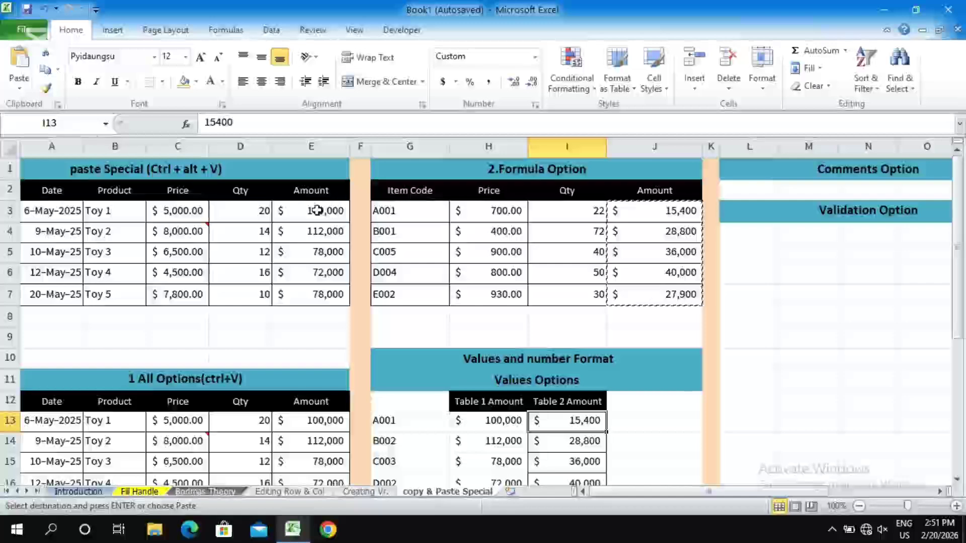
pyautogui.moveTo(319, 211); pyautogui.dragTo(317, 297)
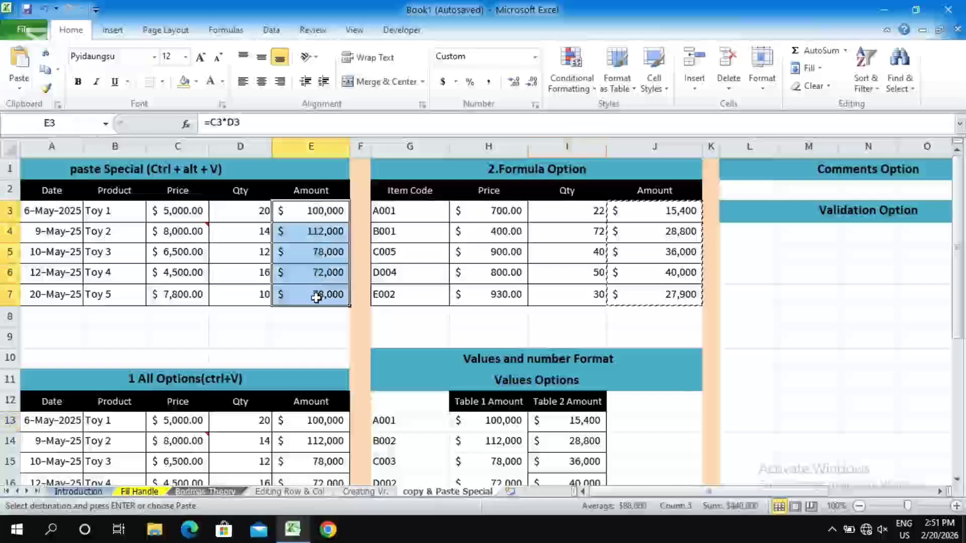
pyautogui.hotkey('ctrl', 'c')
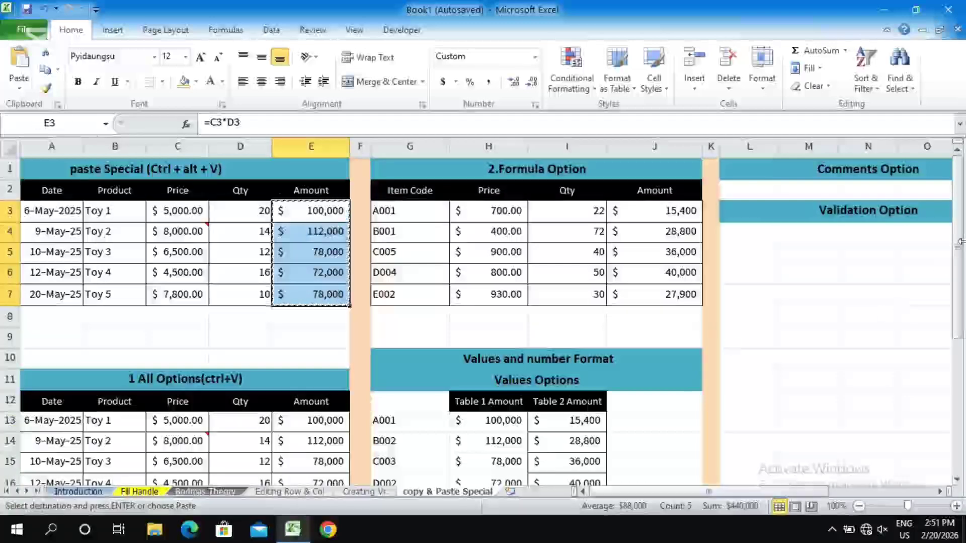
pyautogui.click(639, 400)
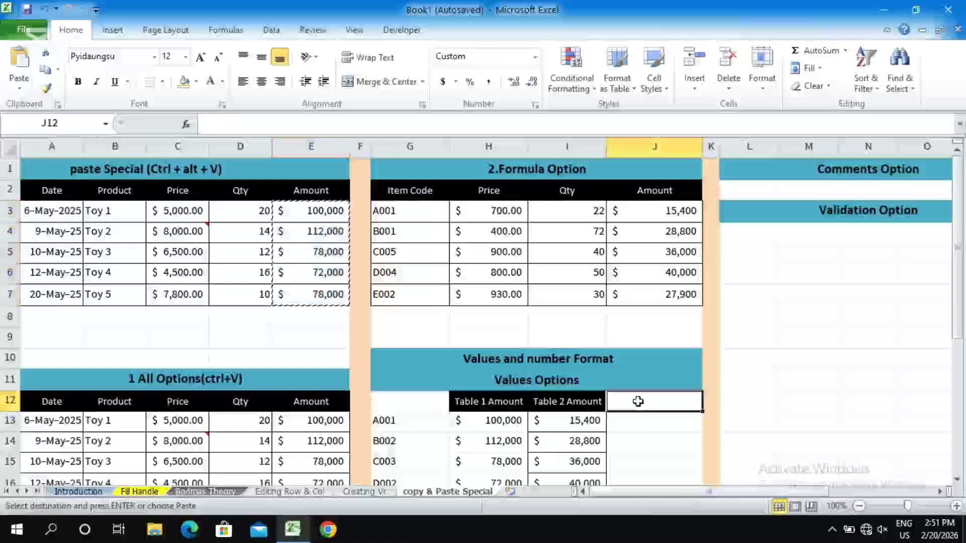
pyautogui.hotkey('ctrl', 'v')
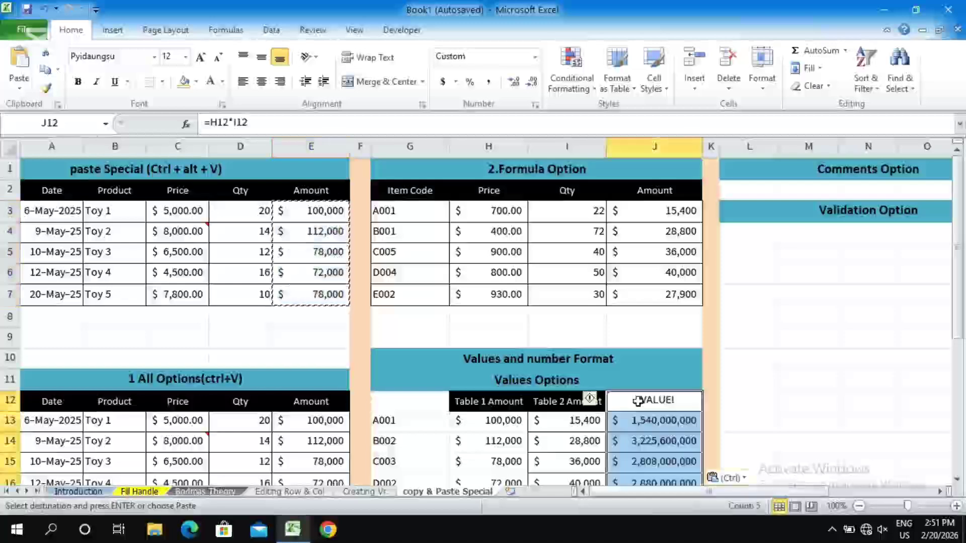
# Step: Compare the formulas in J12 and J13 with the source formula in E3 and the amounts in H13:I13
pyautogui.click(643, 421)
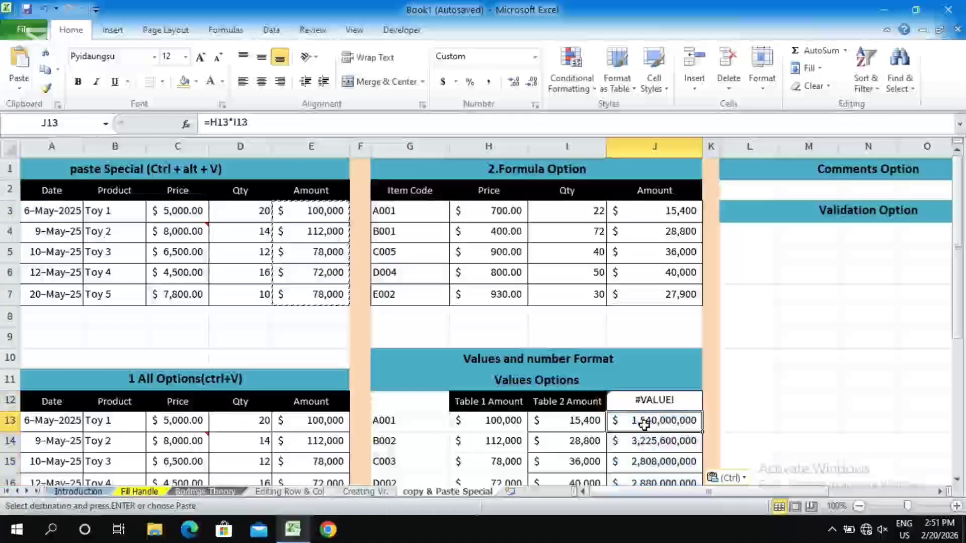
pyautogui.scroll(-1, 960, 226)
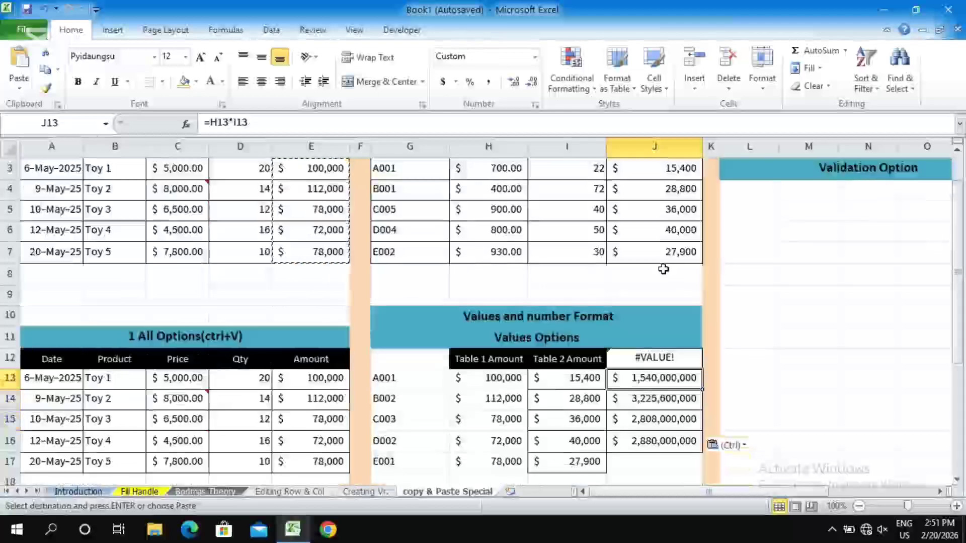
pyautogui.click(654, 357)
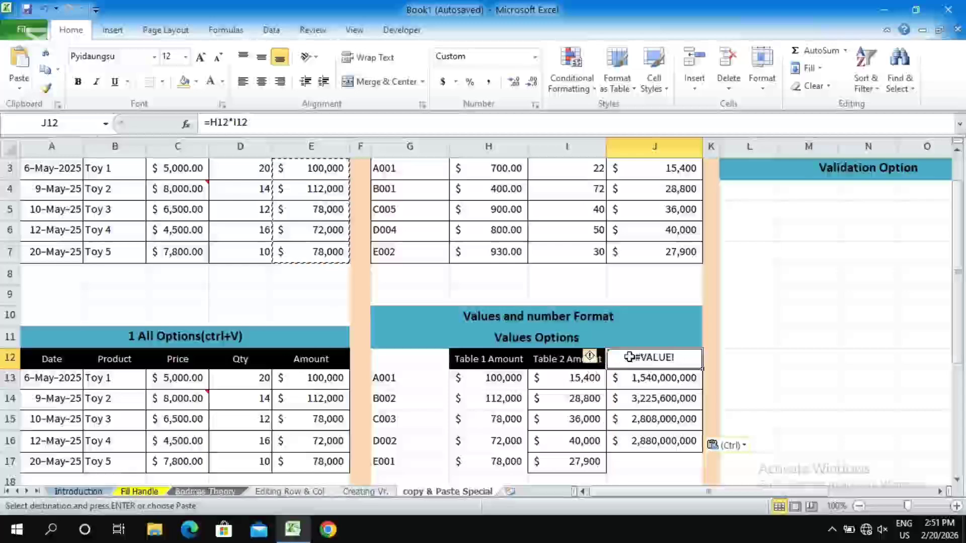
pyautogui.click(324, 170)
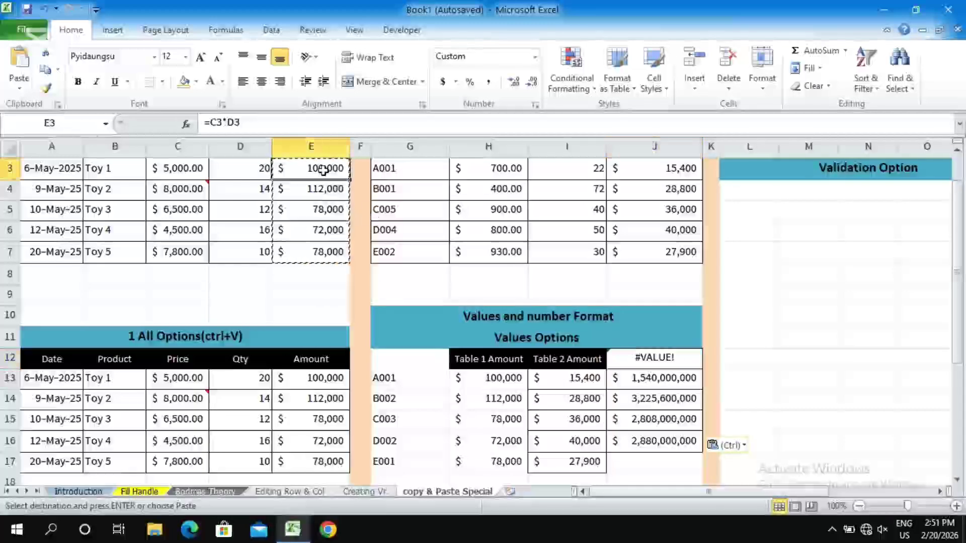
pyautogui.click(659, 375)
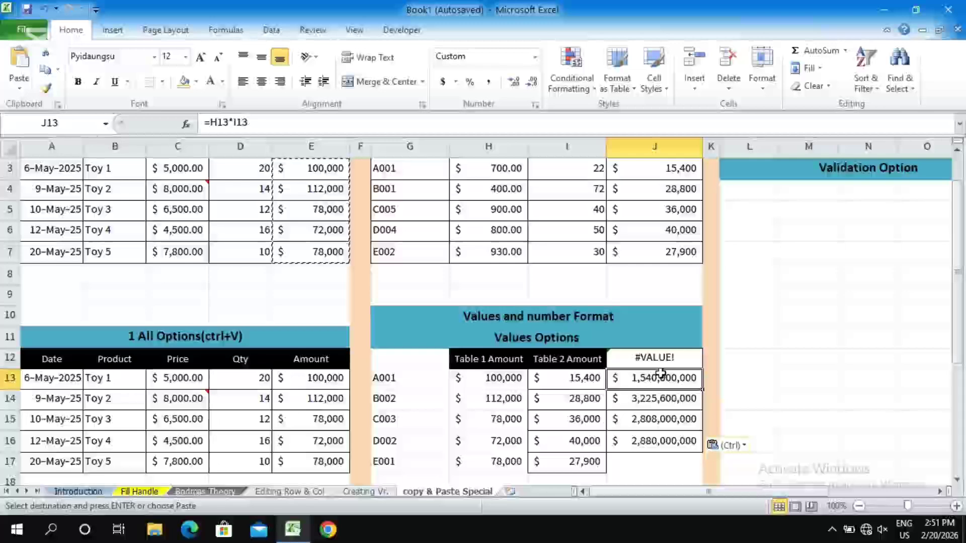
pyautogui.moveTo(500, 377); pyautogui.dragTo(579, 377)
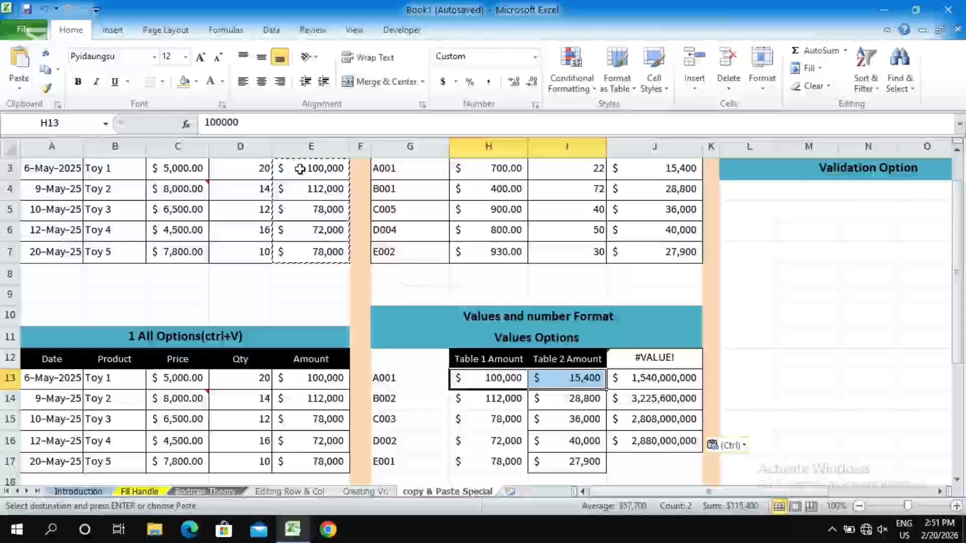
pyautogui.click(666, 379)
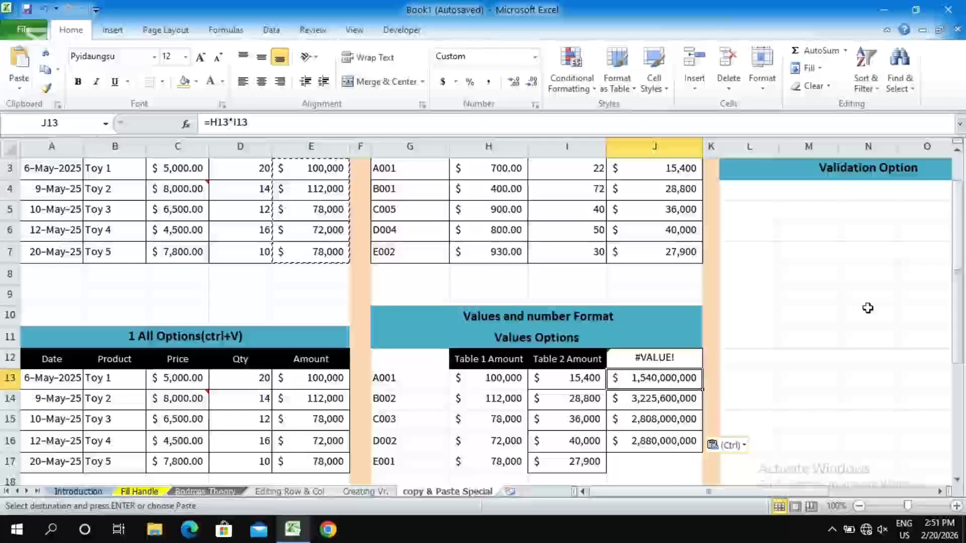
pyautogui.moveTo(958, 257); pyautogui.dragTo(958, 363)
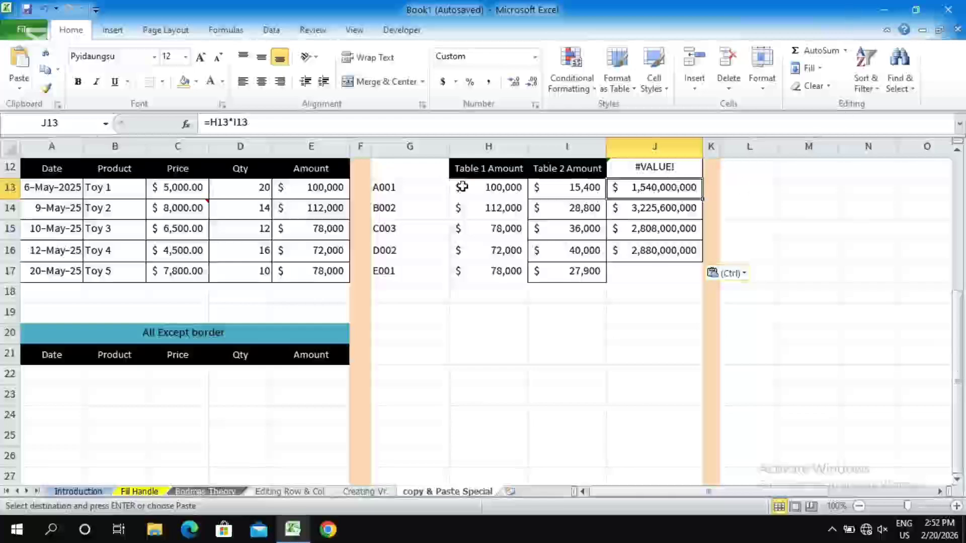
pyautogui.moveTo(476, 188); pyautogui.dragTo(503, 284)
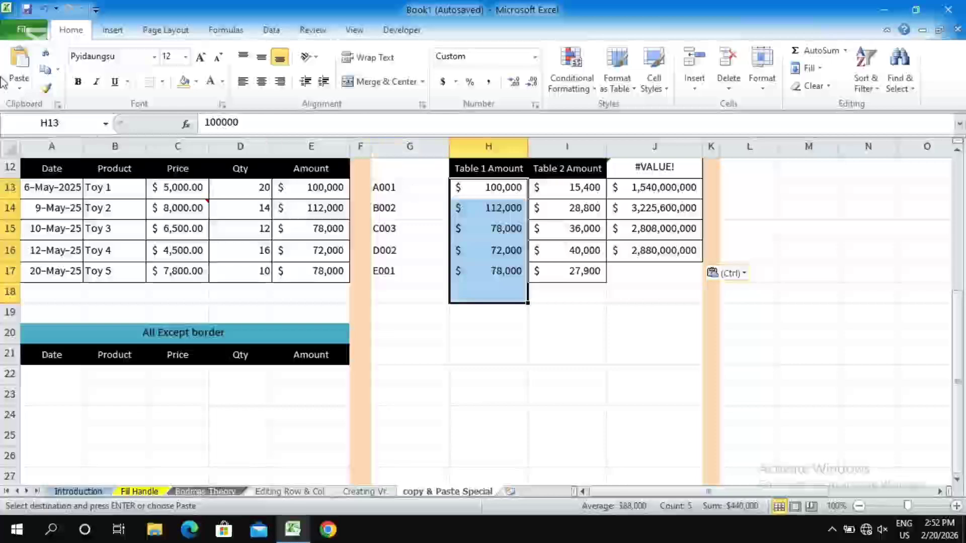
pyautogui.click(21, 89)
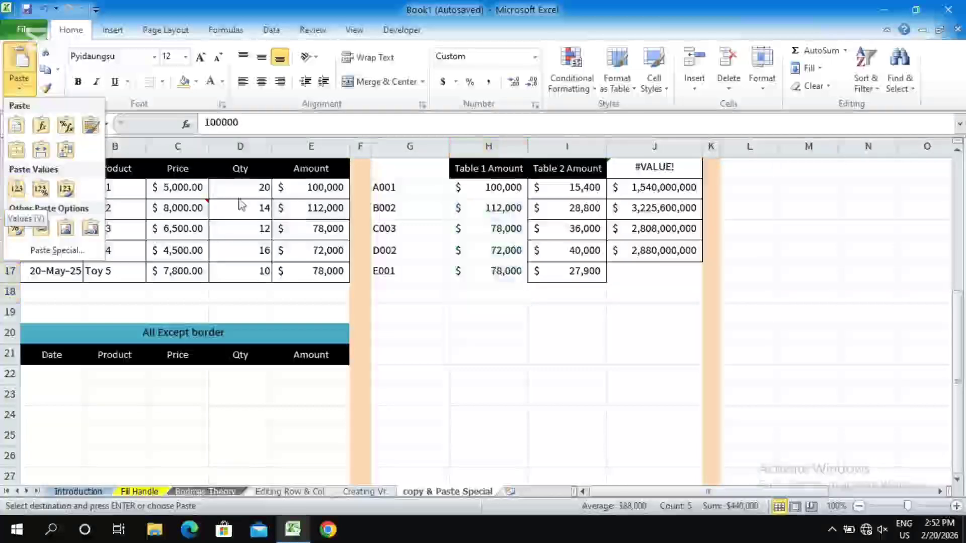
pyautogui.click(401, 294)
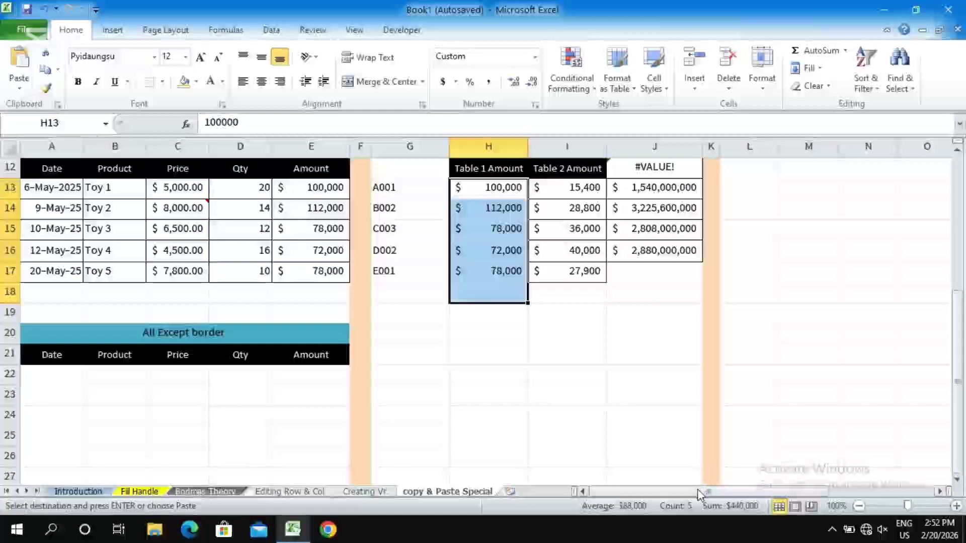
# Step: Copy the Toy 2 price in C4 and paste it with the Paste Special option Comments into L2, under Comments Option
pyautogui.moveTo(707, 490); pyautogui.dragTo(759, 492)
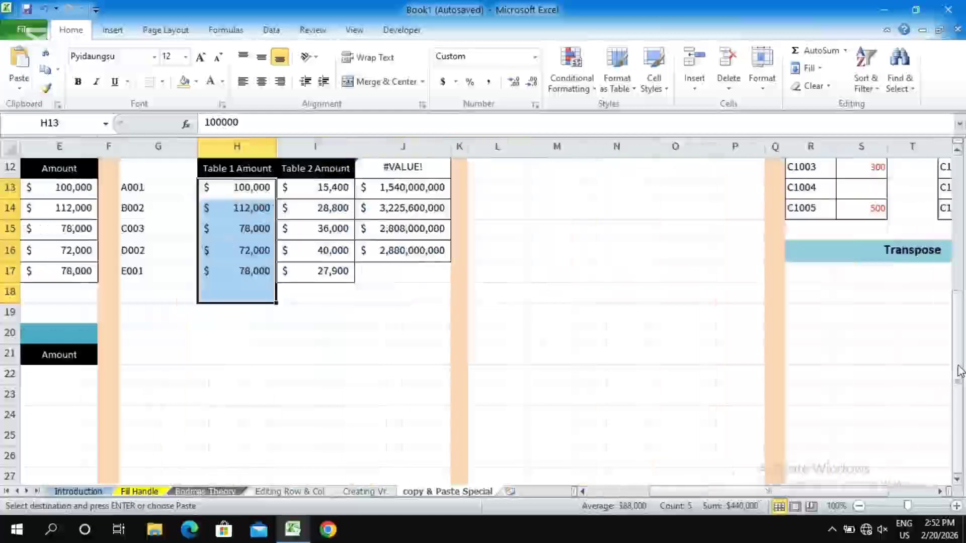
pyautogui.scroll(4, 959, 371)
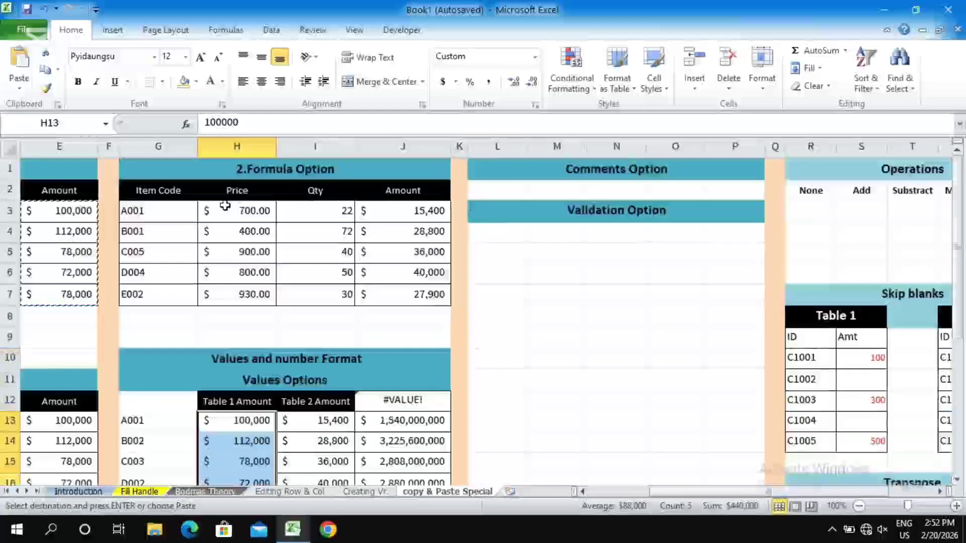
pyautogui.moveTo(755, 495); pyautogui.dragTo(694, 494)
pyautogui.click(181, 233)
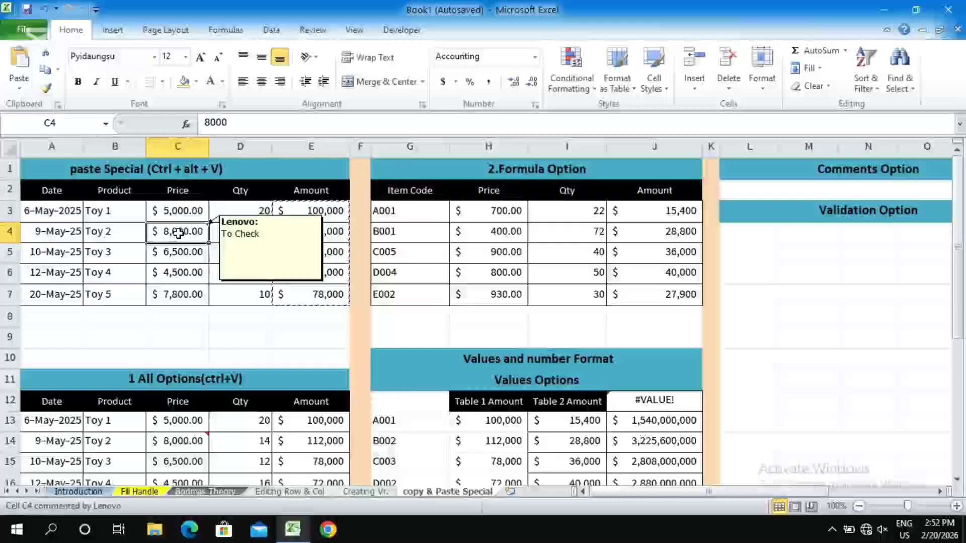
pyautogui.hotkey('ctrl', 'c')
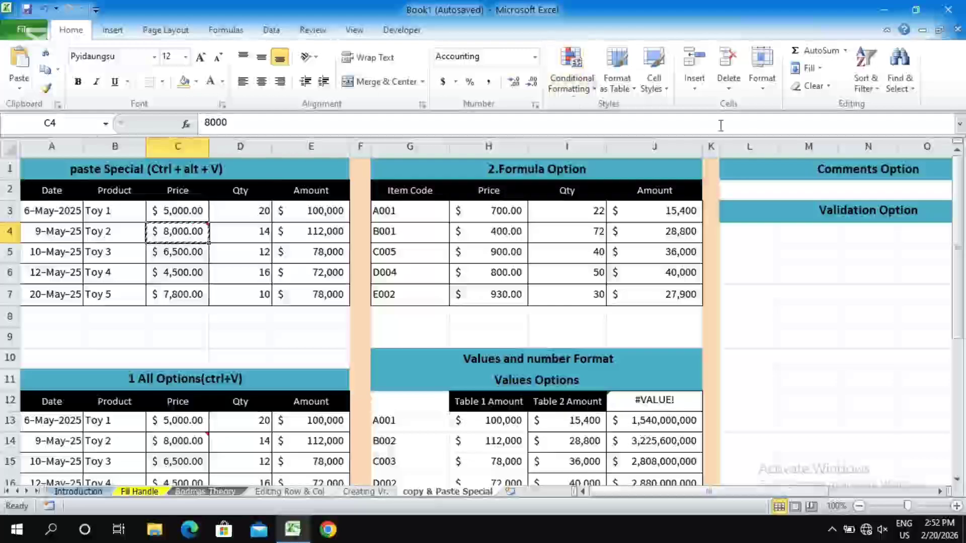
pyautogui.click(751, 188)
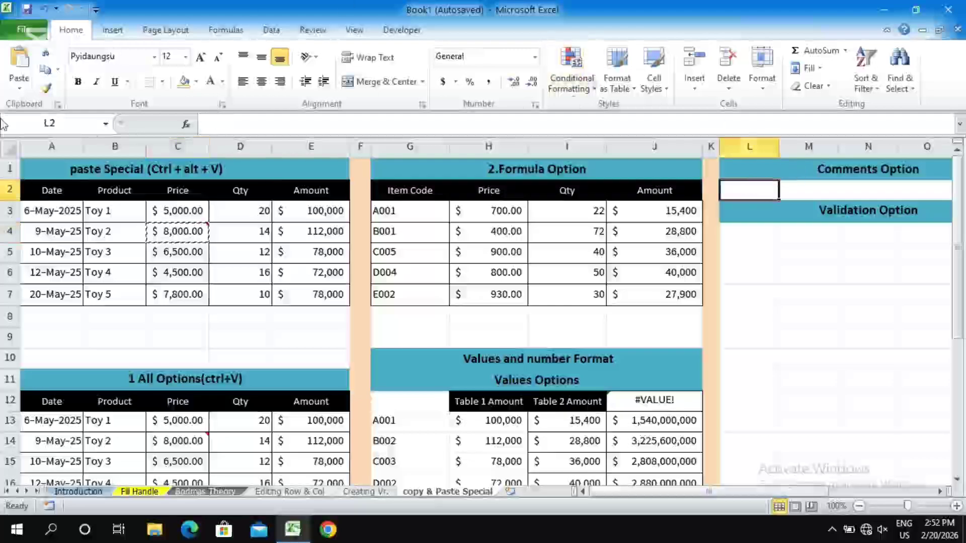
pyautogui.click(19, 84)
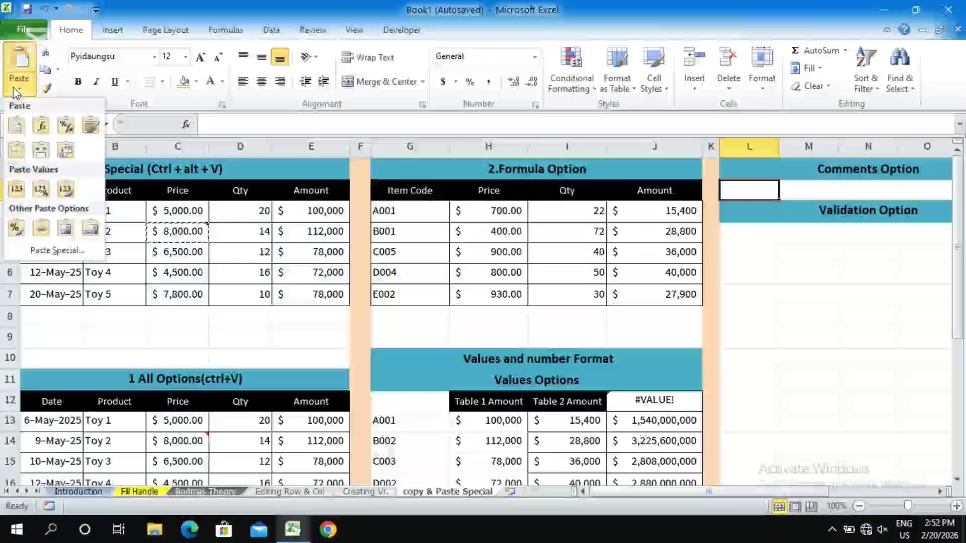
pyautogui.click(52, 249)
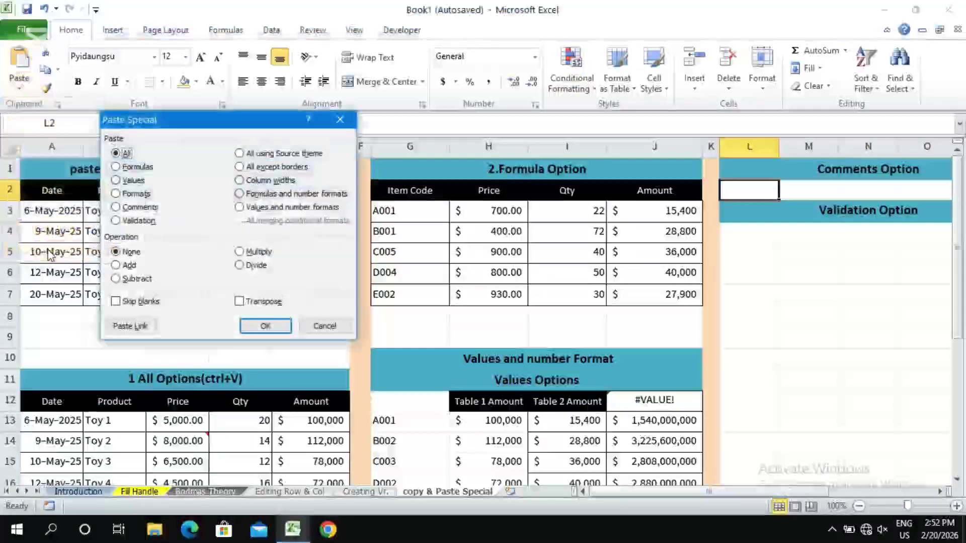
pyautogui.click(135, 206)
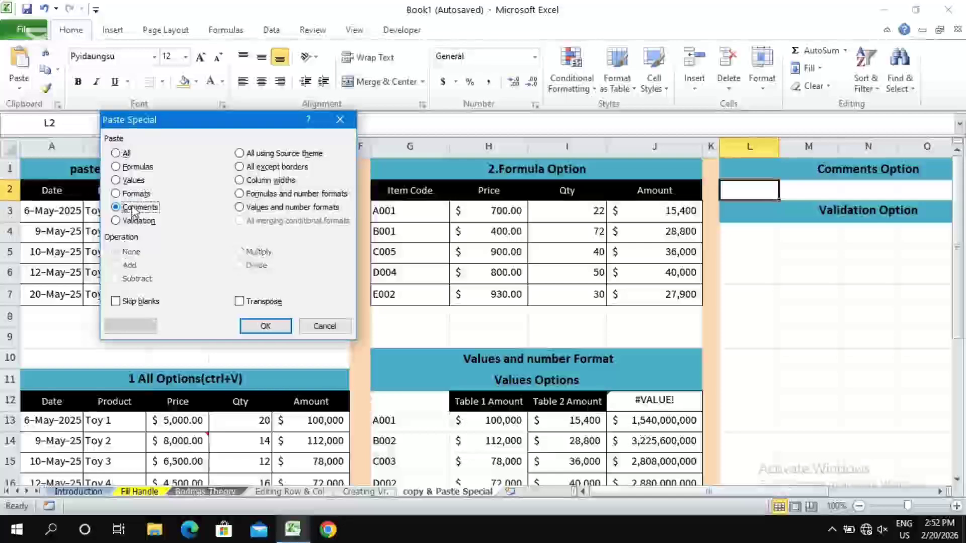
pyautogui.click(267, 326)
pyautogui.click(787, 240)
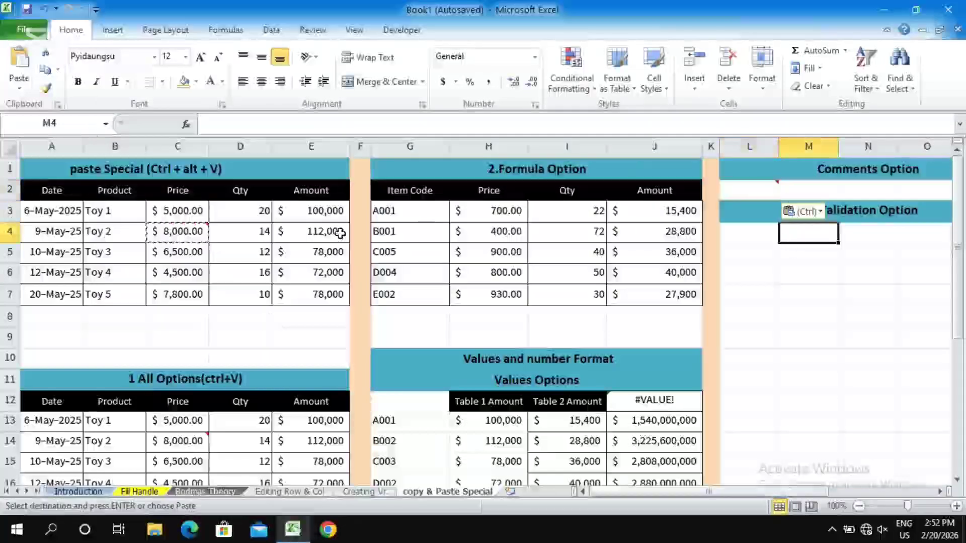
pyautogui.moveTo(177, 230)
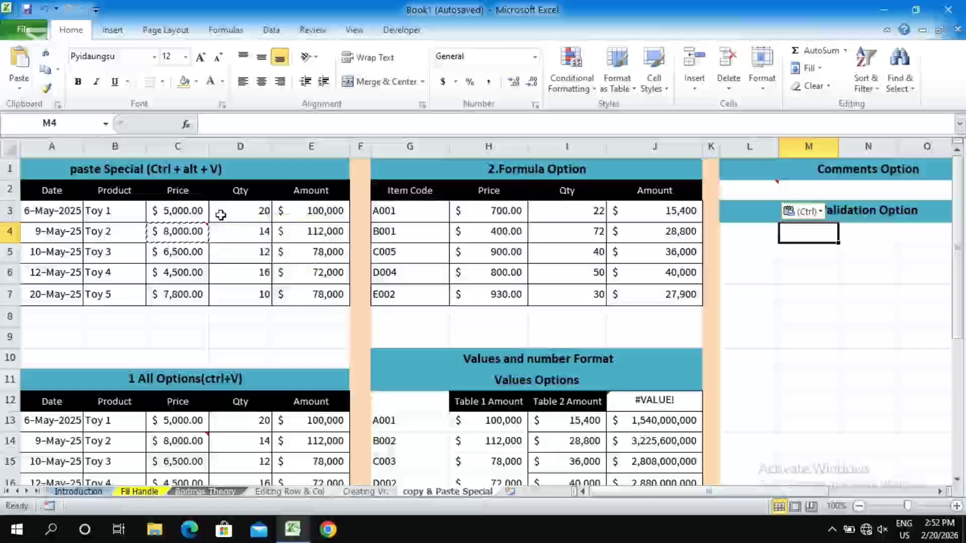
pyautogui.moveTo(764, 187)
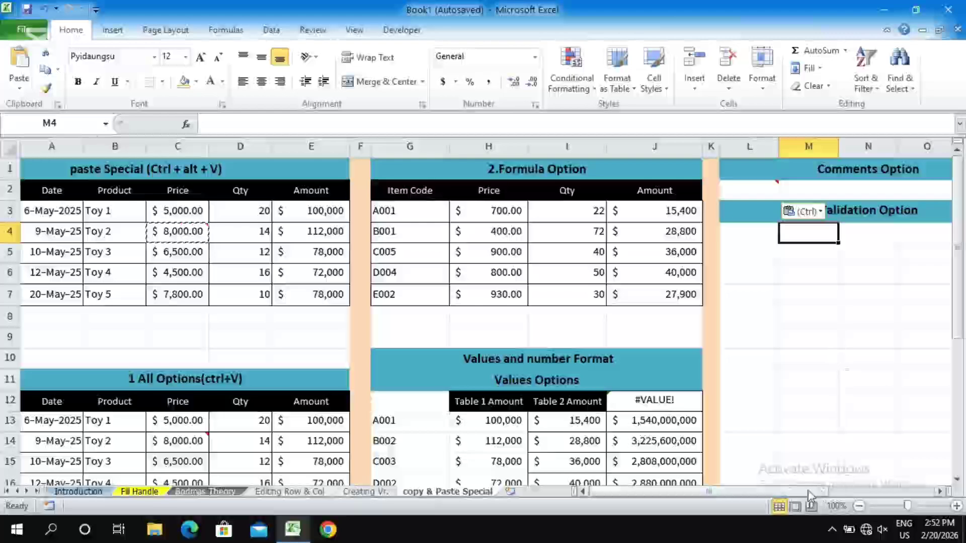
pyautogui.moveTo(796, 496); pyautogui.dragTo(872, 496)
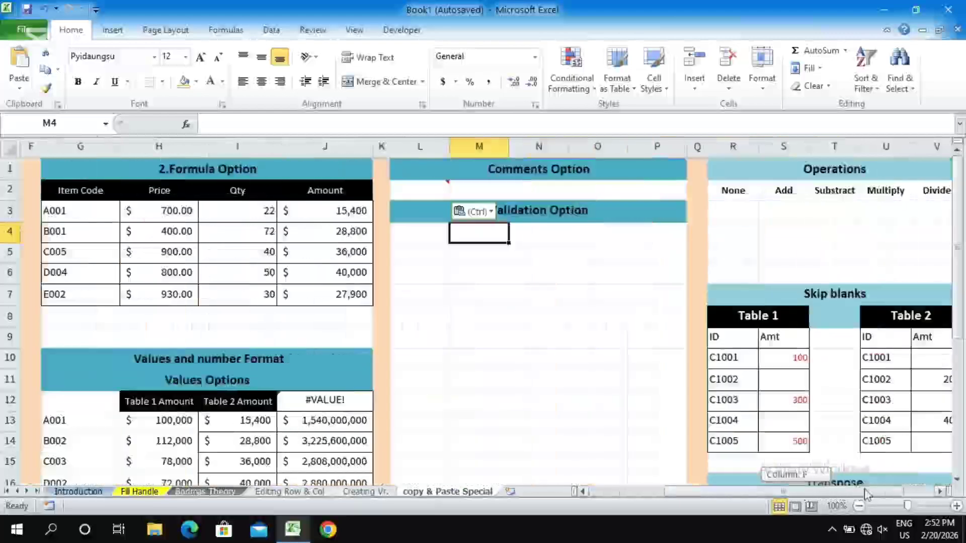
pyautogui.click(561, 295)
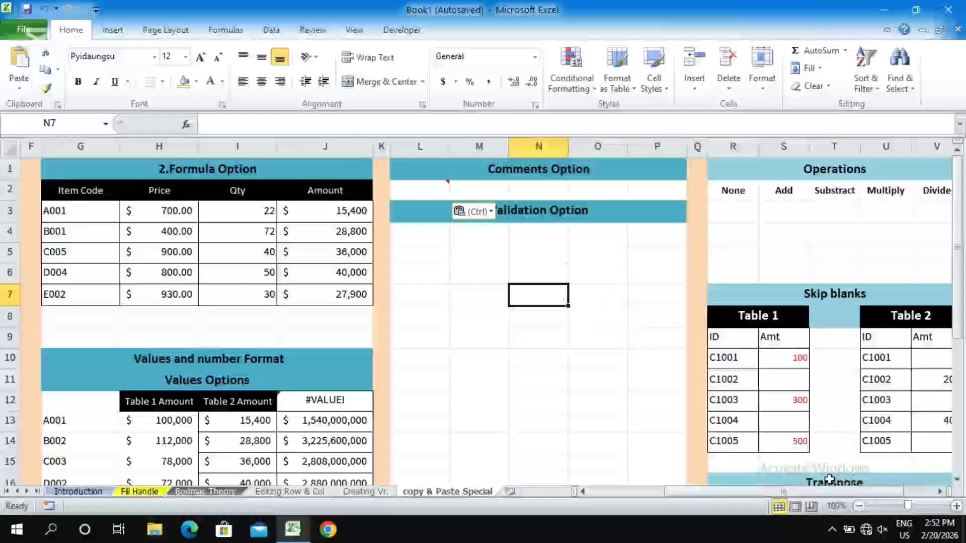
pyautogui.press('Escape')
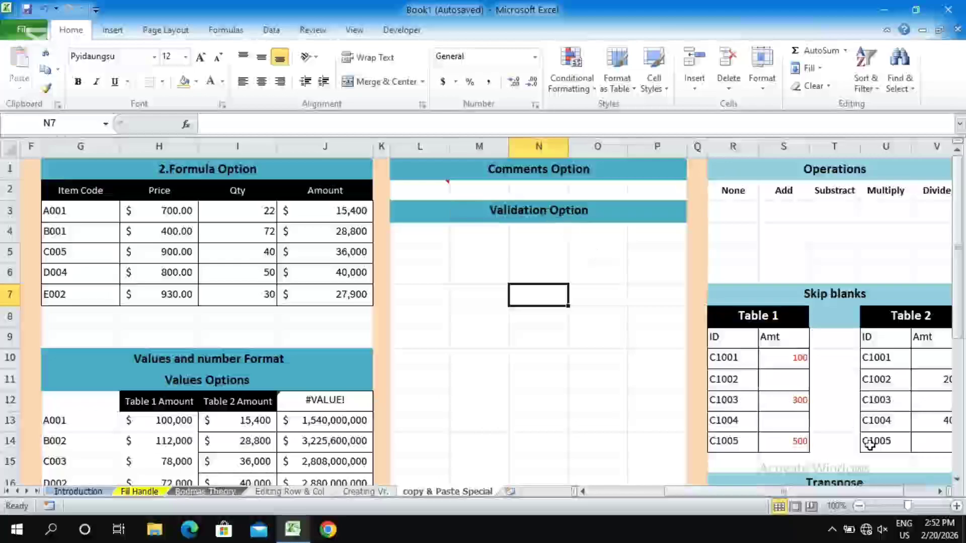
# Step: Choose A004 from the validation list of the first item code cell, G3
pyautogui.moveTo(767, 492); pyautogui.dragTo(707, 492)
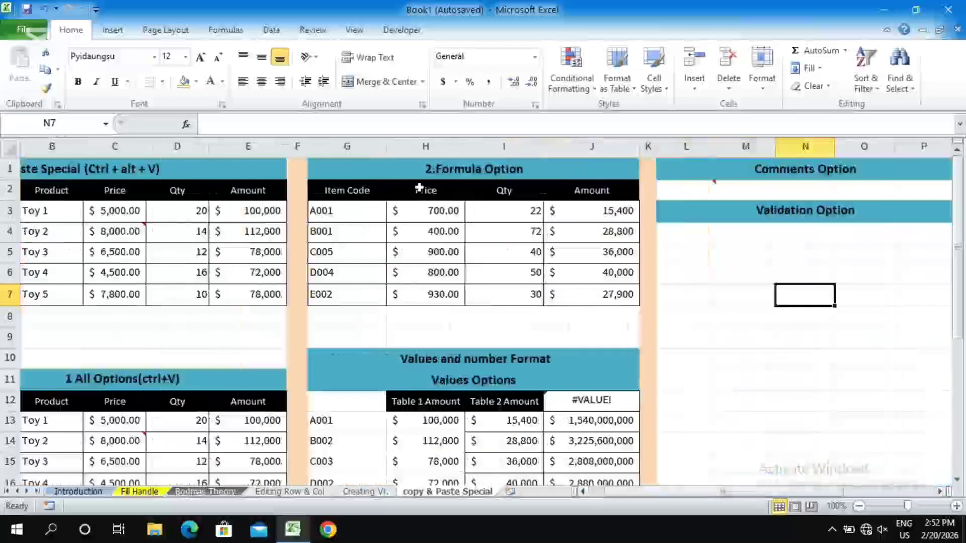
pyautogui.click(346, 209)
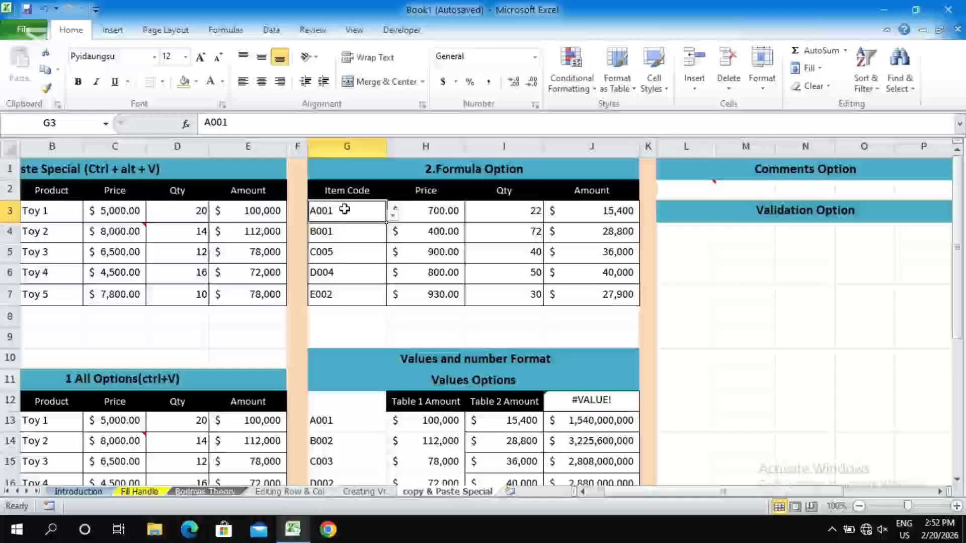
pyautogui.click(394, 216)
pyautogui.click(365, 243)
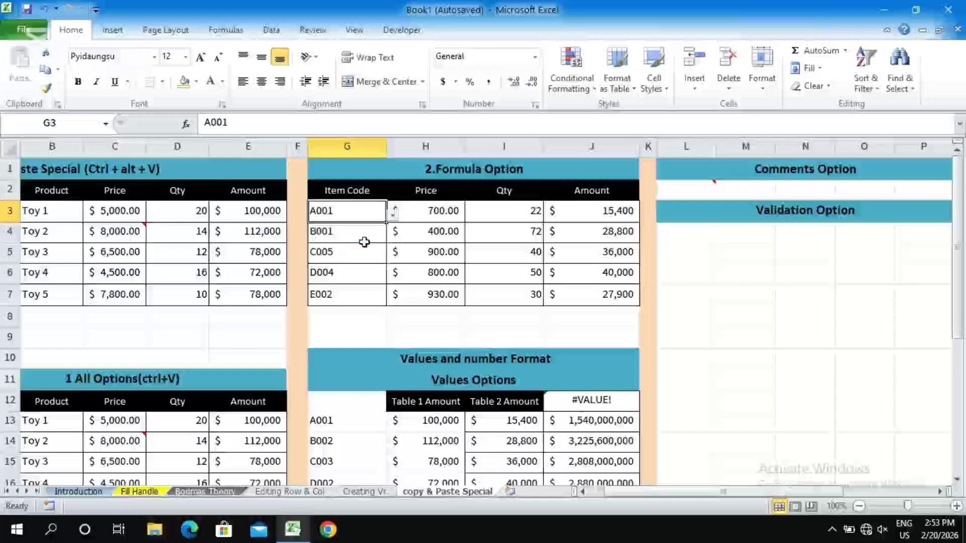
pyautogui.click(393, 214)
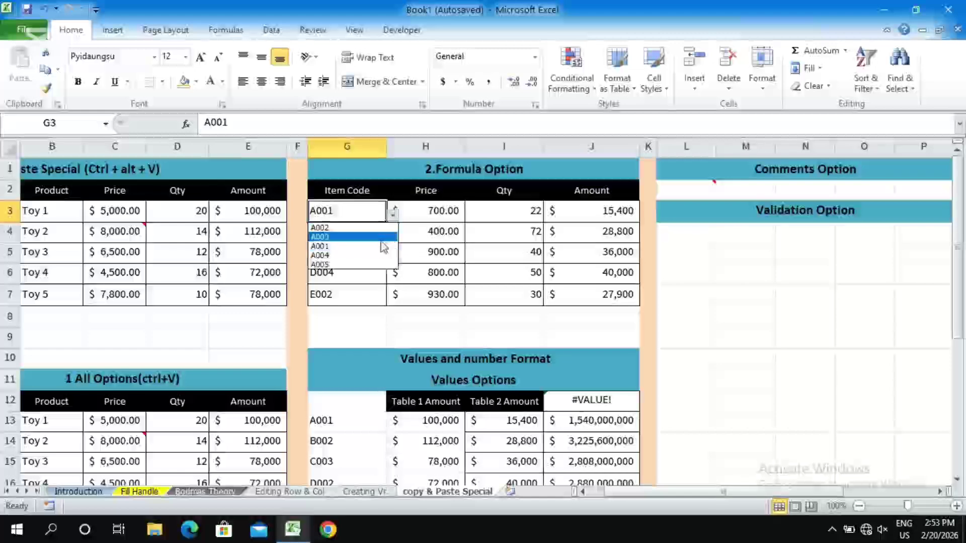
pyautogui.click(359, 261)
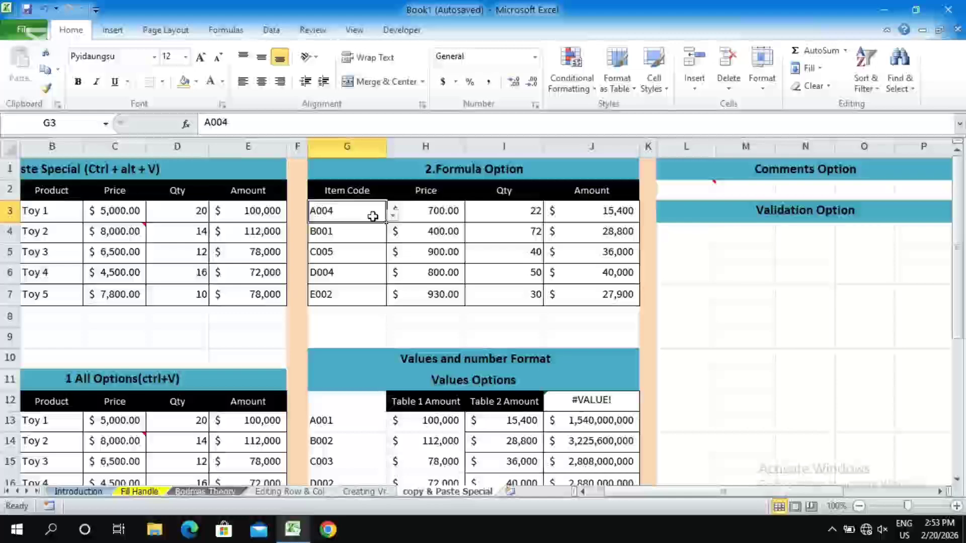
# Step: Copy the item code cell G3 and paste it with the Paste Special option Validation into M4, under Validation Option
pyautogui.click(745, 244)
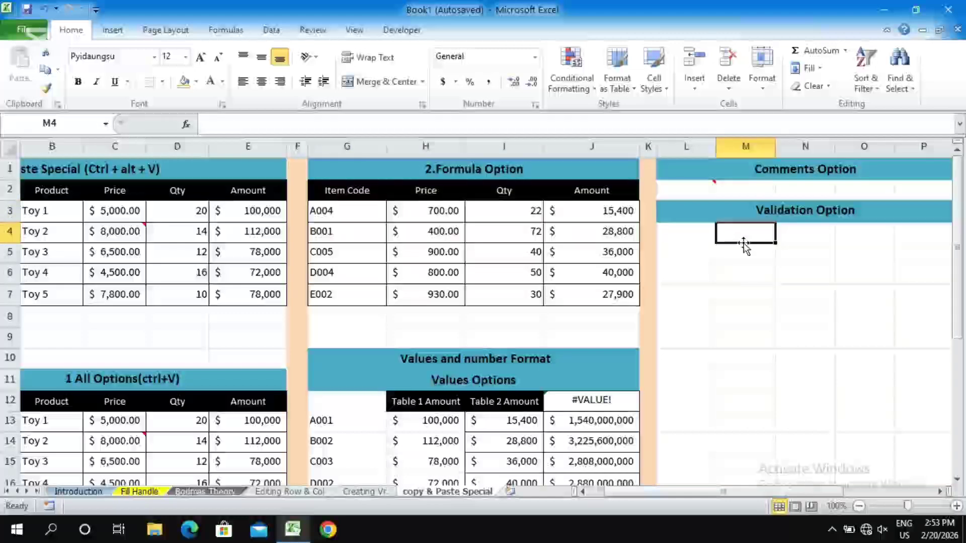
pyautogui.click(341, 216)
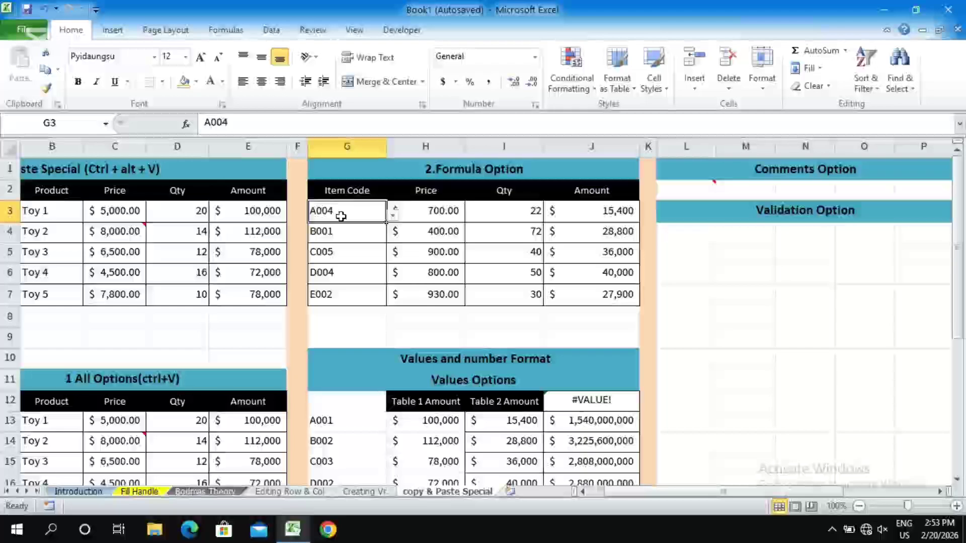
pyautogui.rightClick(341, 216)
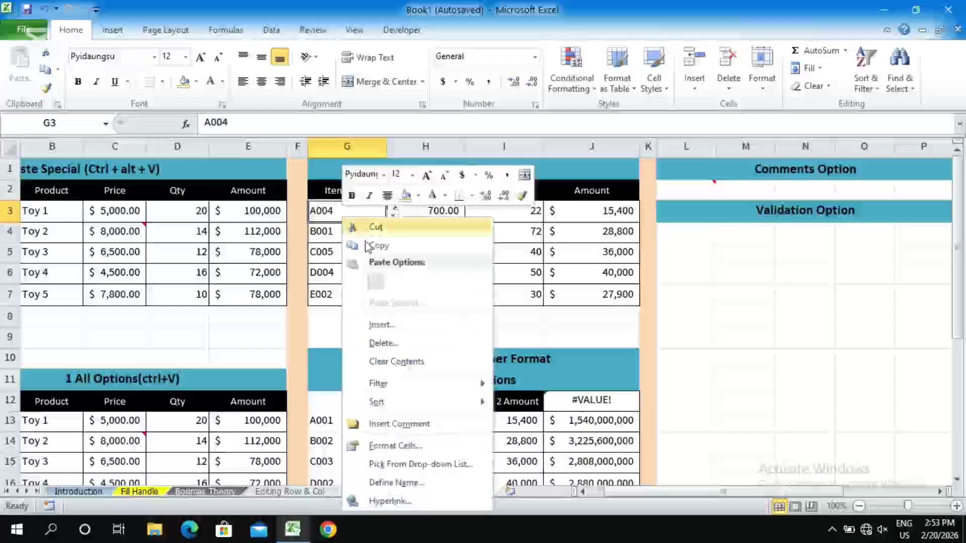
pyautogui.click(395, 247)
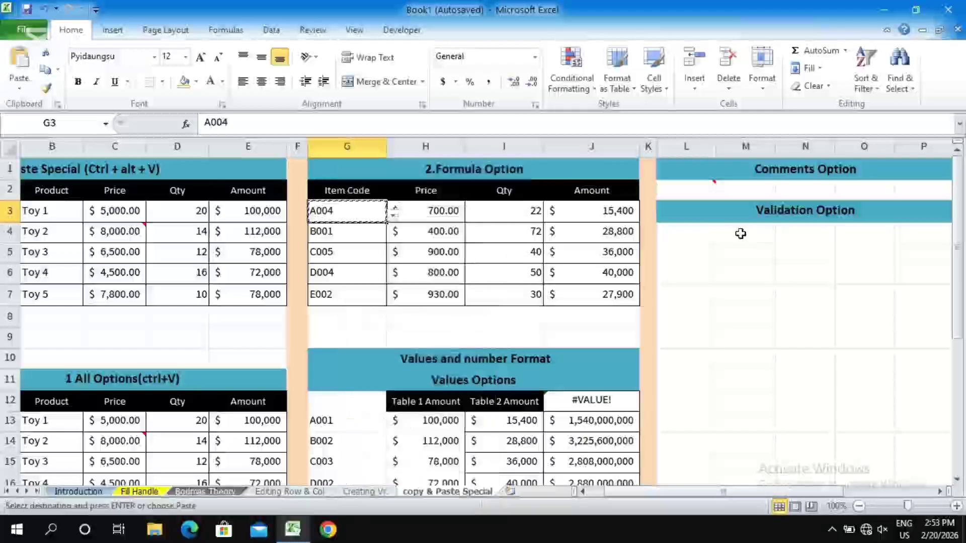
pyautogui.click(741, 233)
pyautogui.click(19, 84)
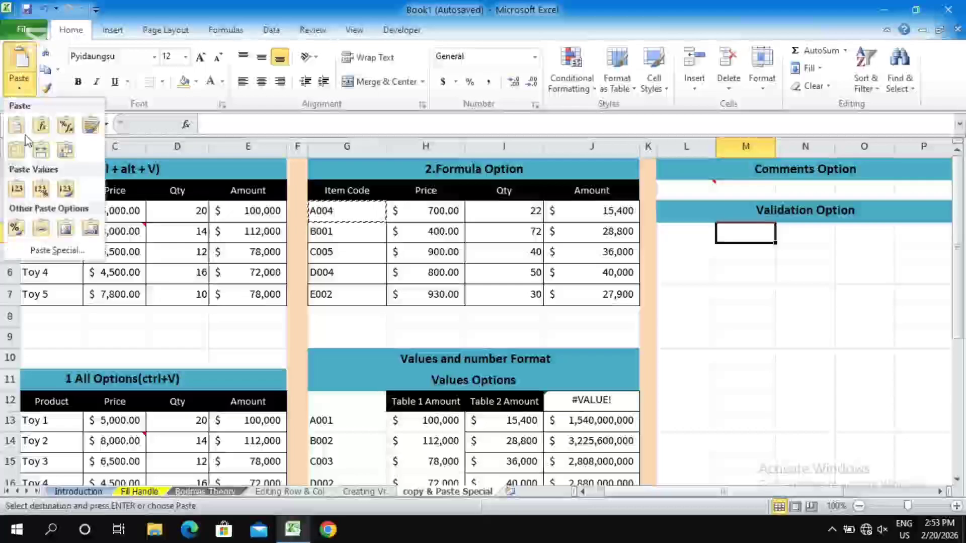
pyautogui.click(56, 258)
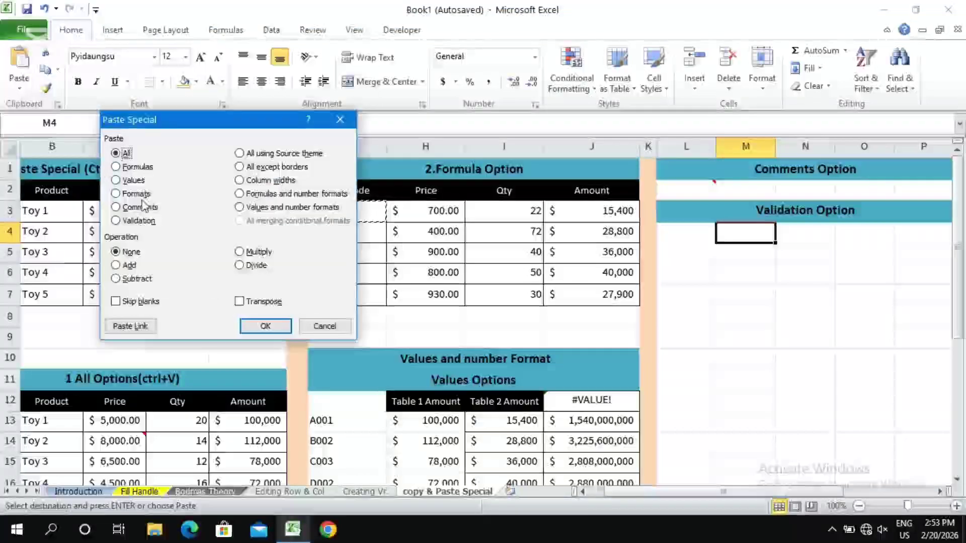
pyautogui.click(136, 221)
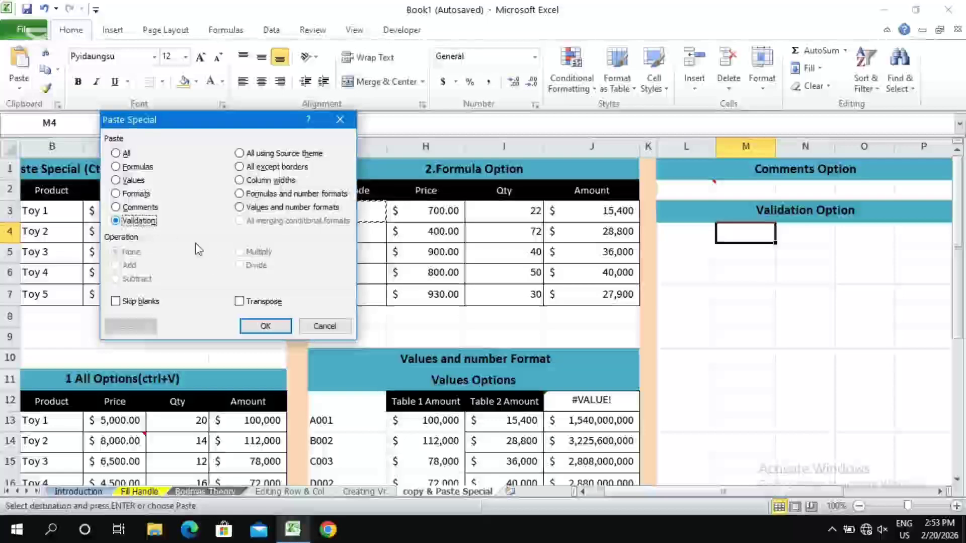
pyautogui.click(275, 326)
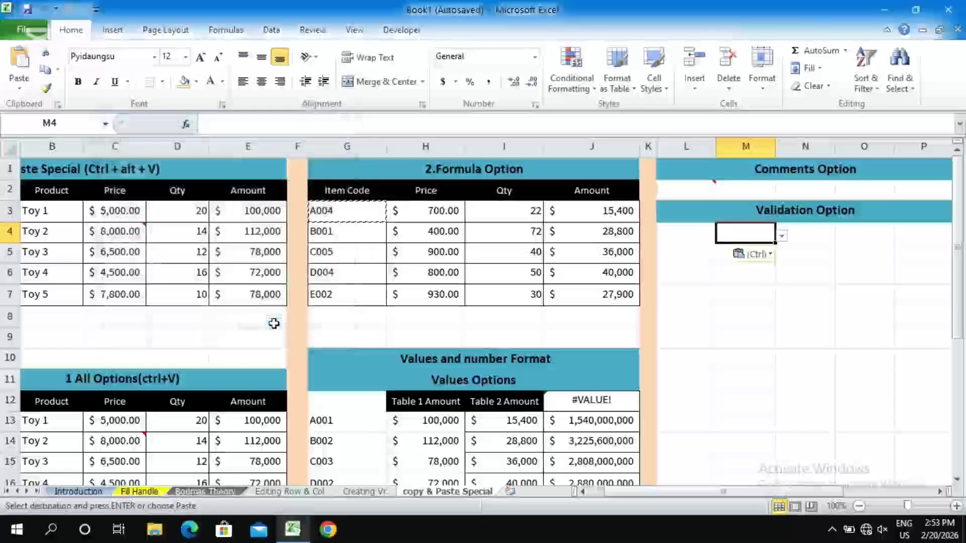
# Step: Try the validation list in M4 by choosing A003, and set the cell to A001
pyautogui.click(782, 237)
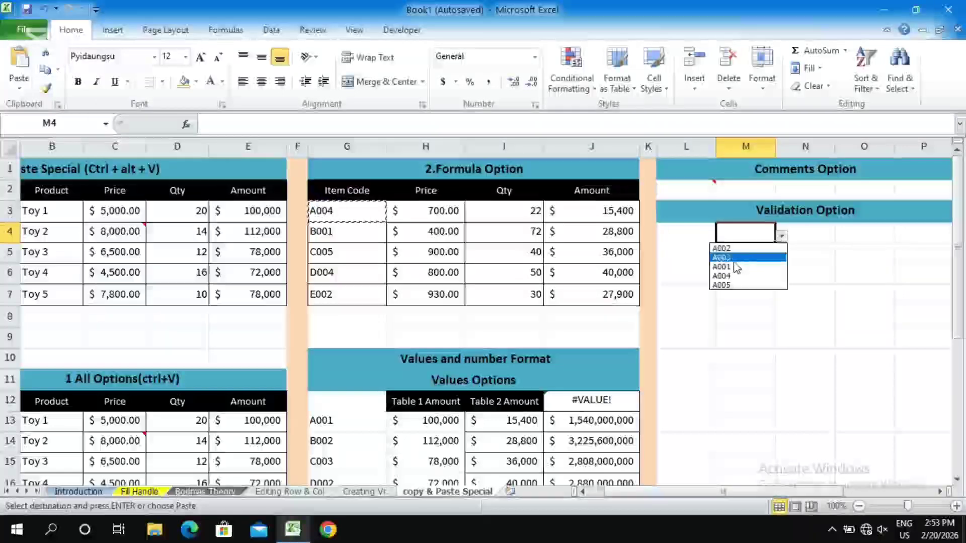
pyautogui.click(721, 256)
pyautogui.click(783, 236)
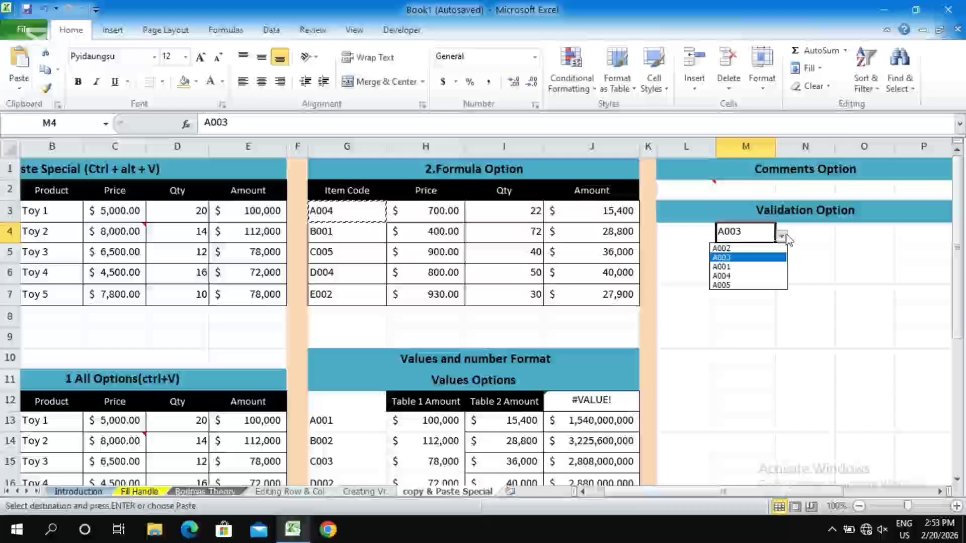
pyautogui.click(735, 266)
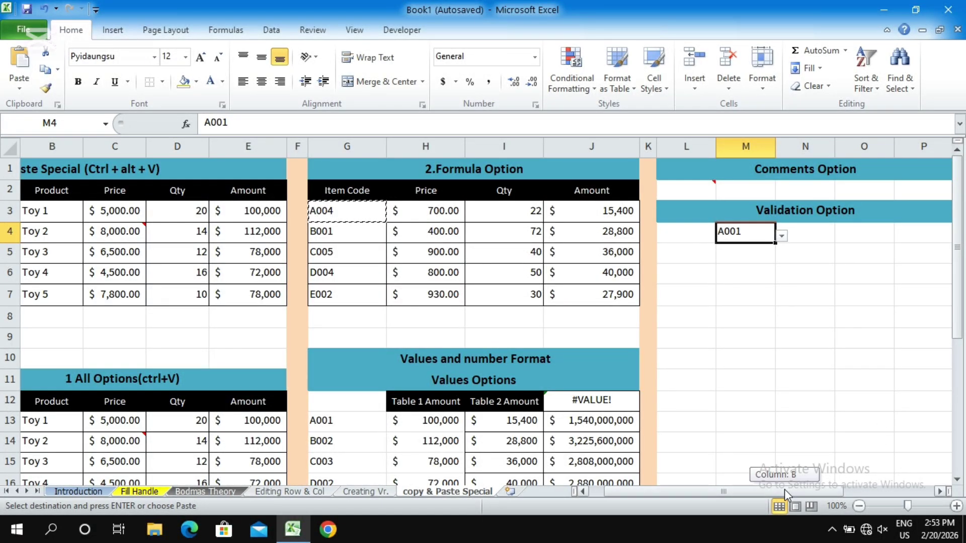
# Step: Enter 2, 4, 6, 8 and 12 in R3:V3, under None, Add, Substract, Multiply and Divide of the Operations table
pyautogui.moveTo(784, 488); pyautogui.dragTo(875, 488)
pyautogui.click(960, 233)
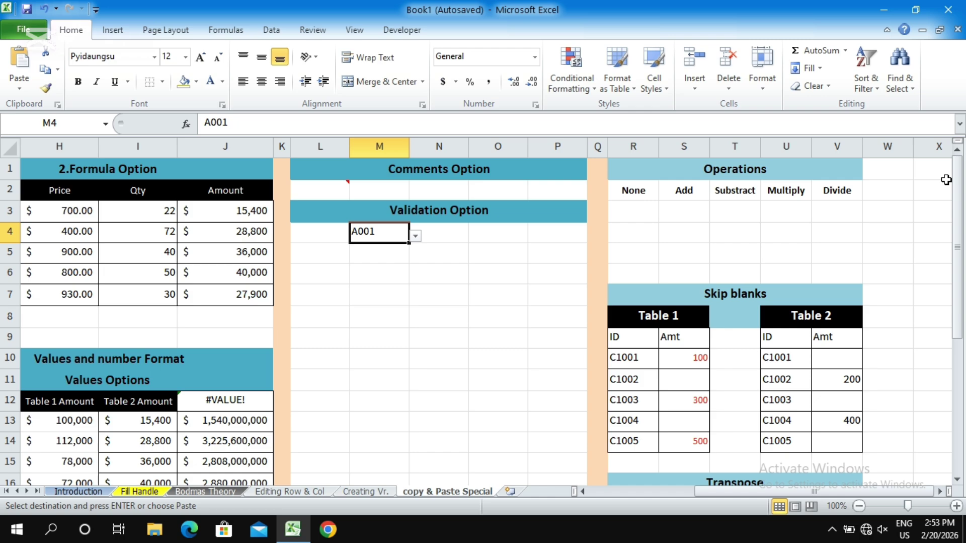
pyautogui.click(643, 206)
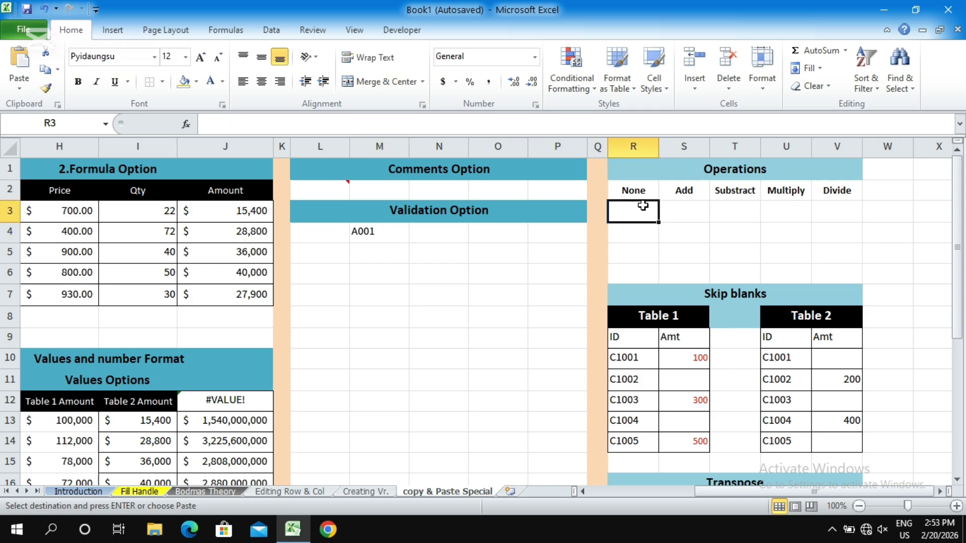
pyautogui.write('2')
pyautogui.press('Tab')
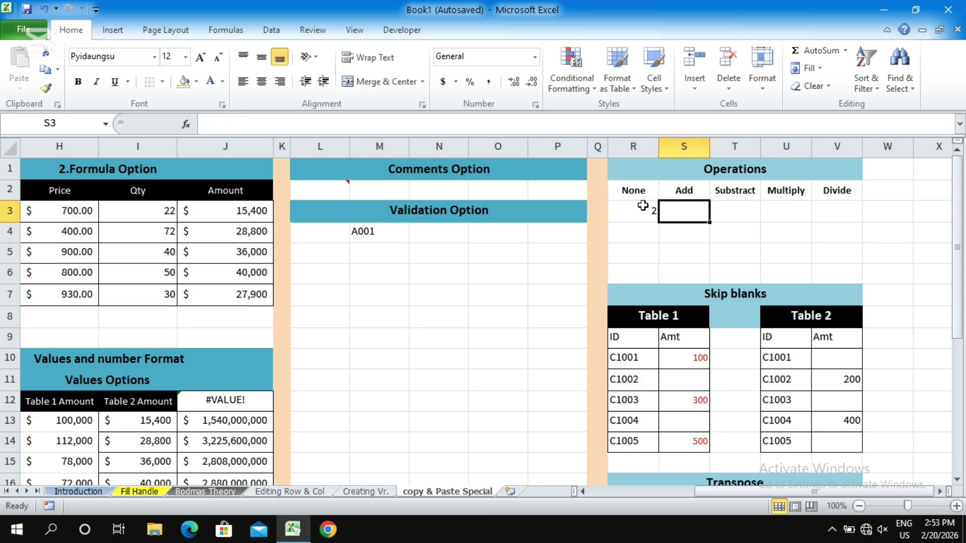
pyautogui.write('4')
pyautogui.press('Tab')
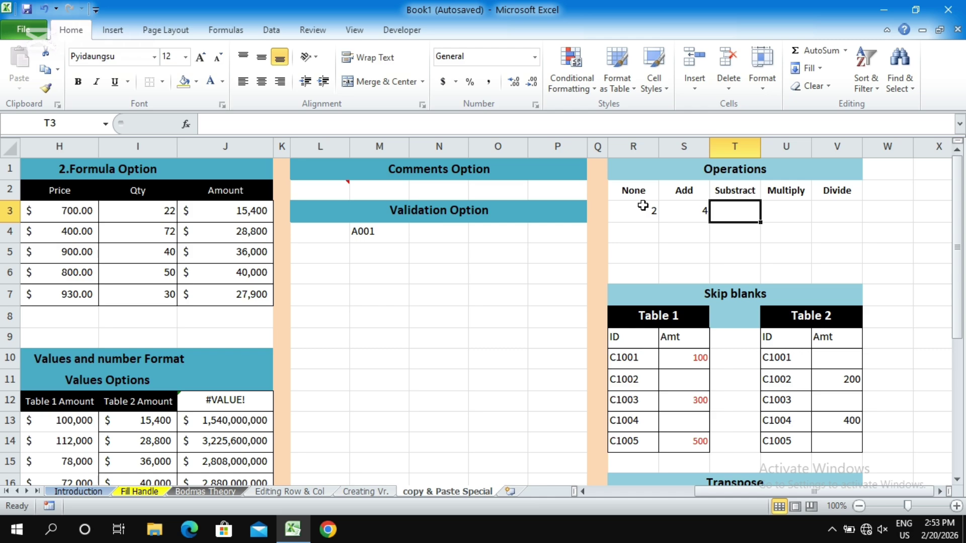
pyautogui.write('6')
pyautogui.press('Tab')
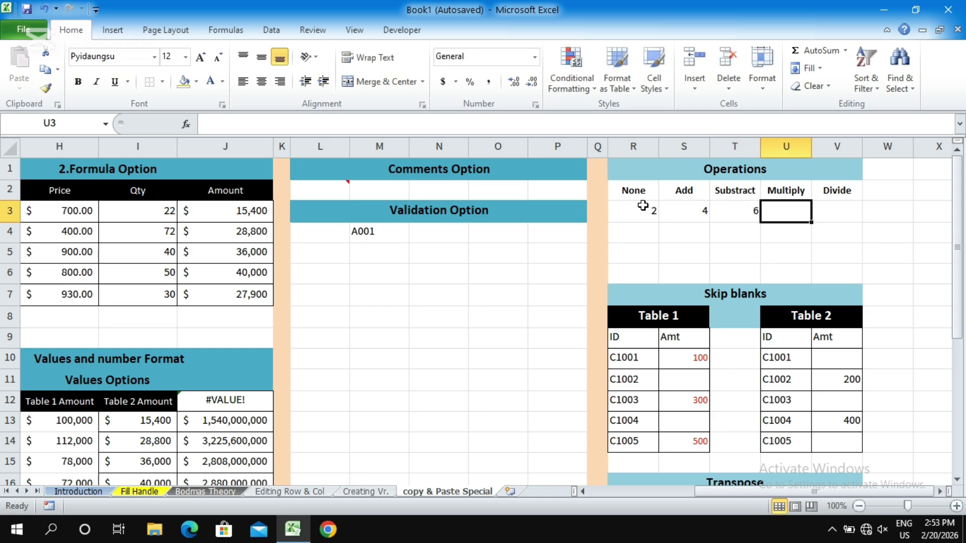
pyautogui.write('8')
pyautogui.press('Tab')
pyautogui.write('12')
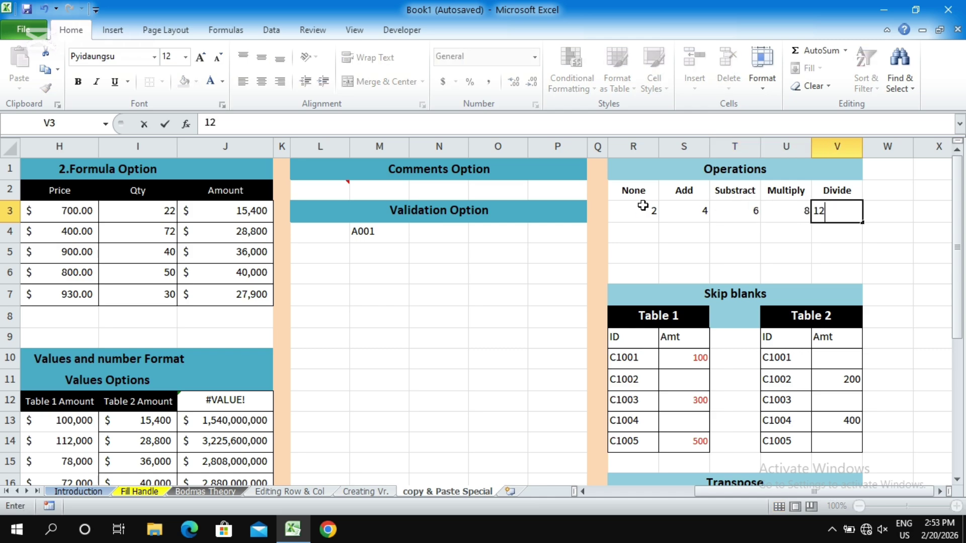
pyautogui.press('Return')
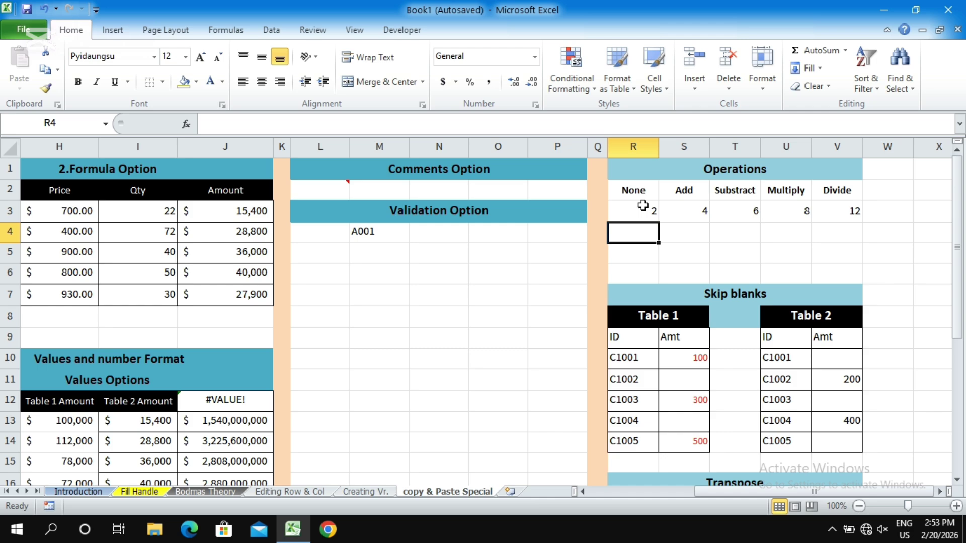
# Step: Fill the Add cell S3 in the Operations table with yellow
pyautogui.click(654, 210)
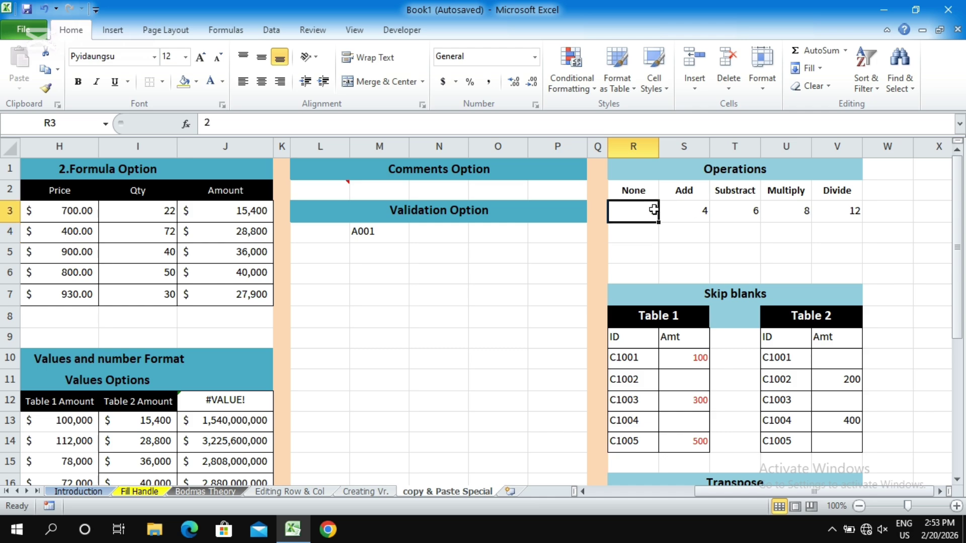
pyautogui.click(699, 212)
pyautogui.moveTo(643, 215); pyautogui.dragTo(692, 220)
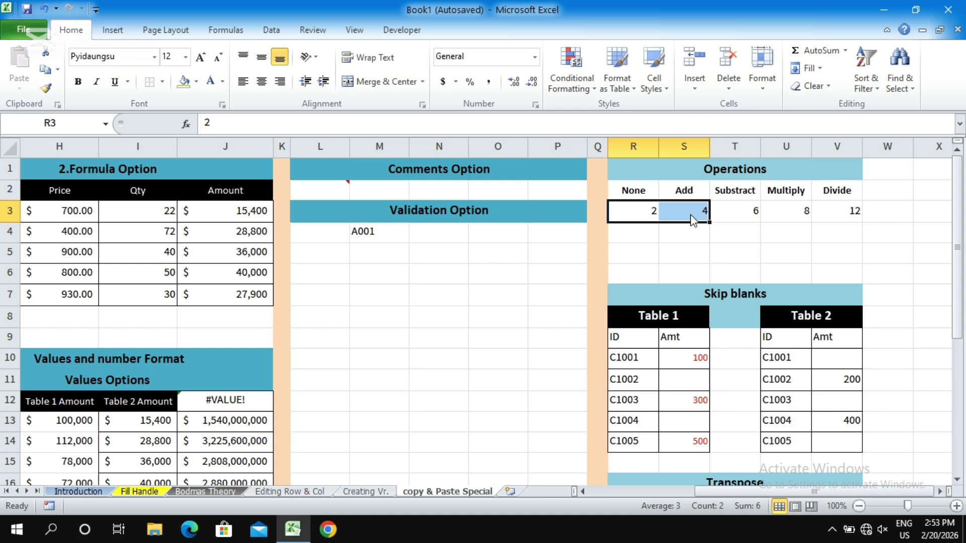
pyautogui.click(702, 212)
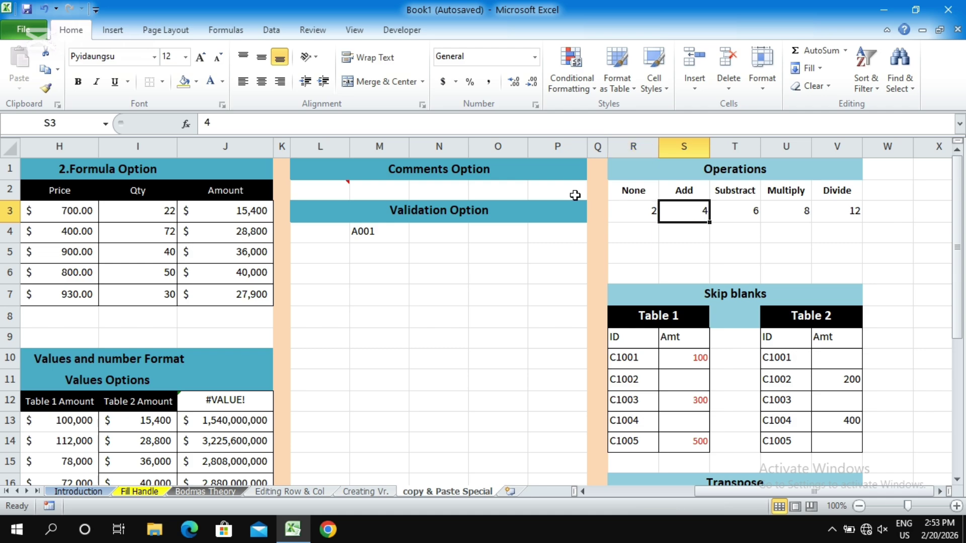
pyautogui.click(196, 86)
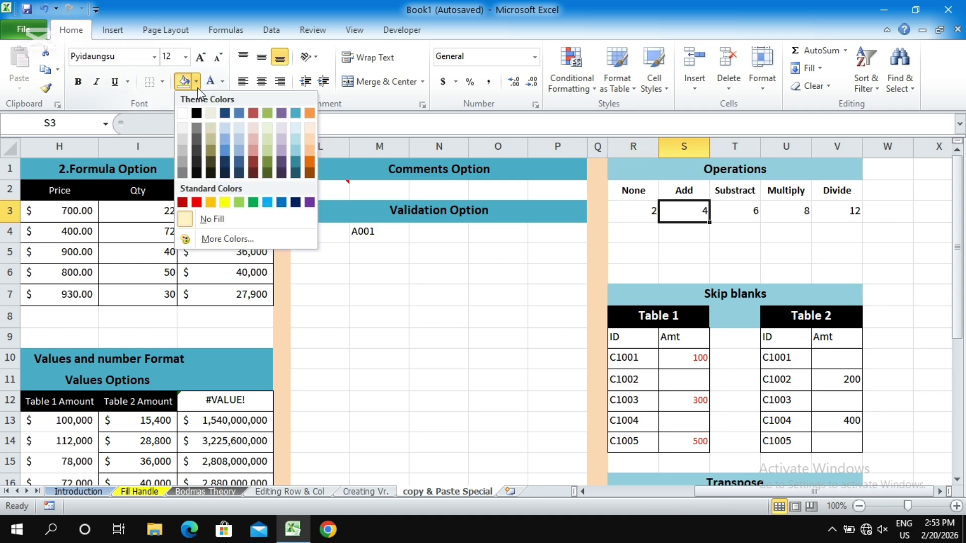
pyautogui.click(227, 206)
pyautogui.click(740, 219)
pyautogui.click(700, 214)
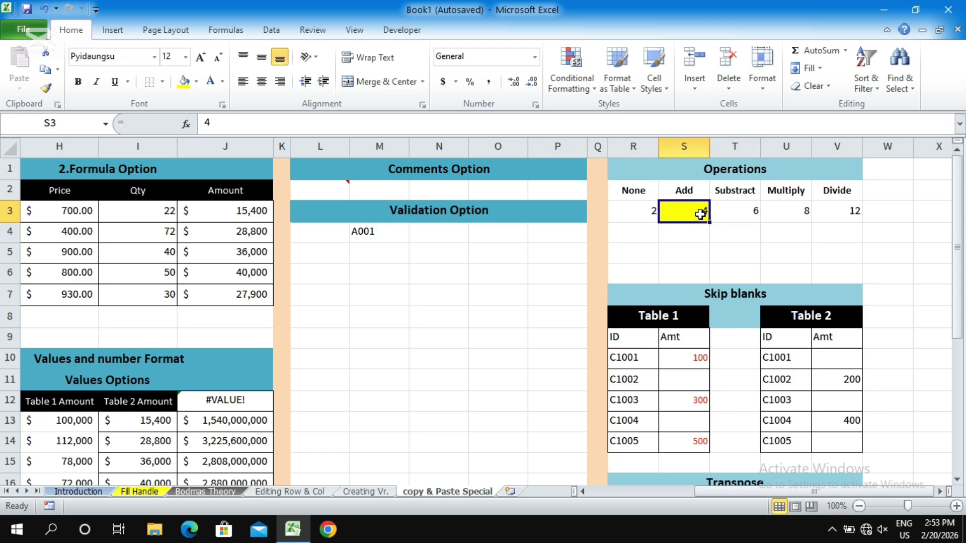
# Step: Copy the None value in R3 and paste it into the Add cell S3 with the Paste Special operation Add
pyautogui.click(646, 209)
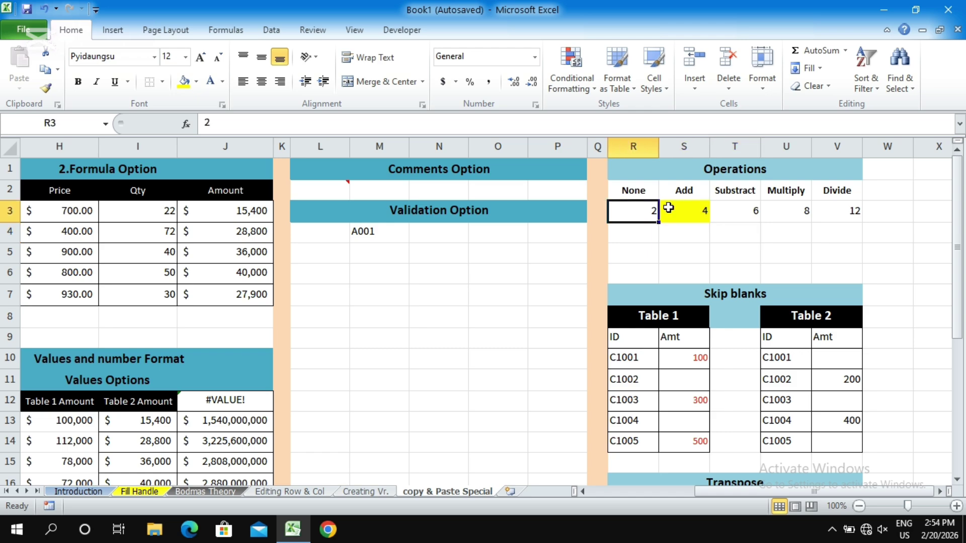
pyautogui.click(689, 210)
pyautogui.click(634, 208)
pyautogui.click(698, 212)
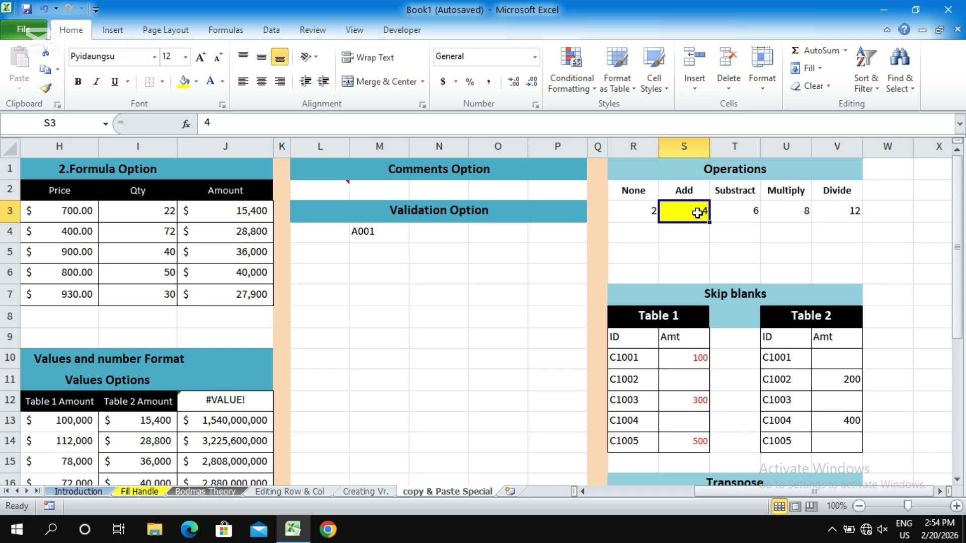
pyautogui.click(643, 211)
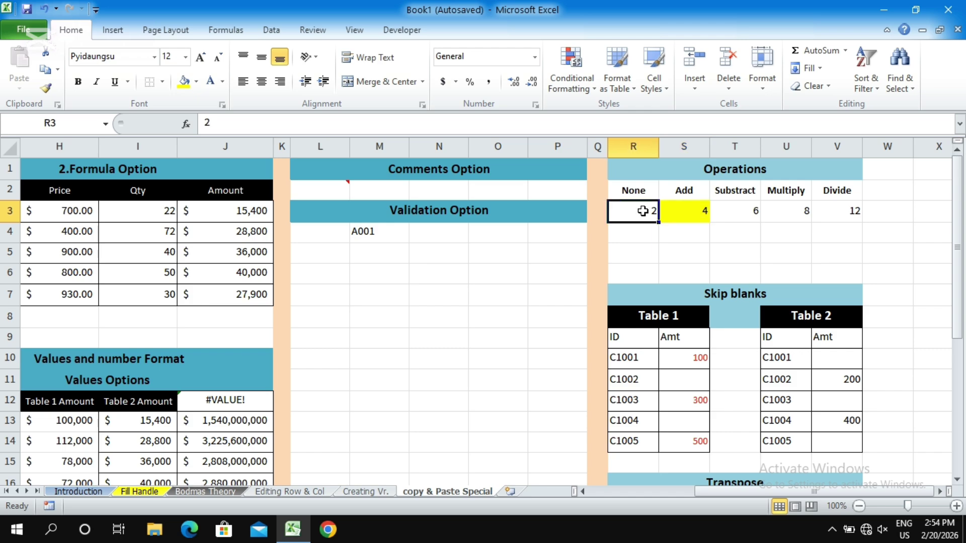
pyautogui.rightClick(642, 210)
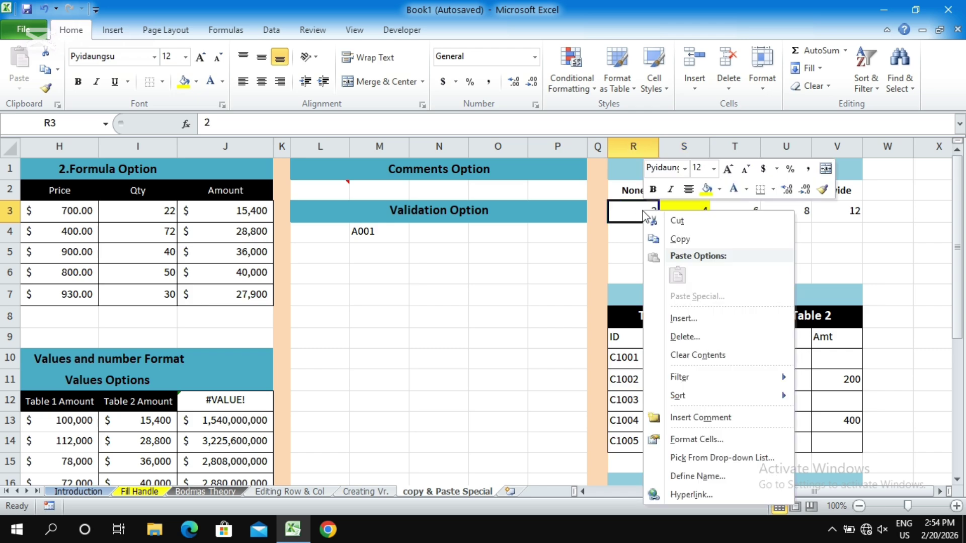
pyautogui.click(678, 244)
pyautogui.click(684, 213)
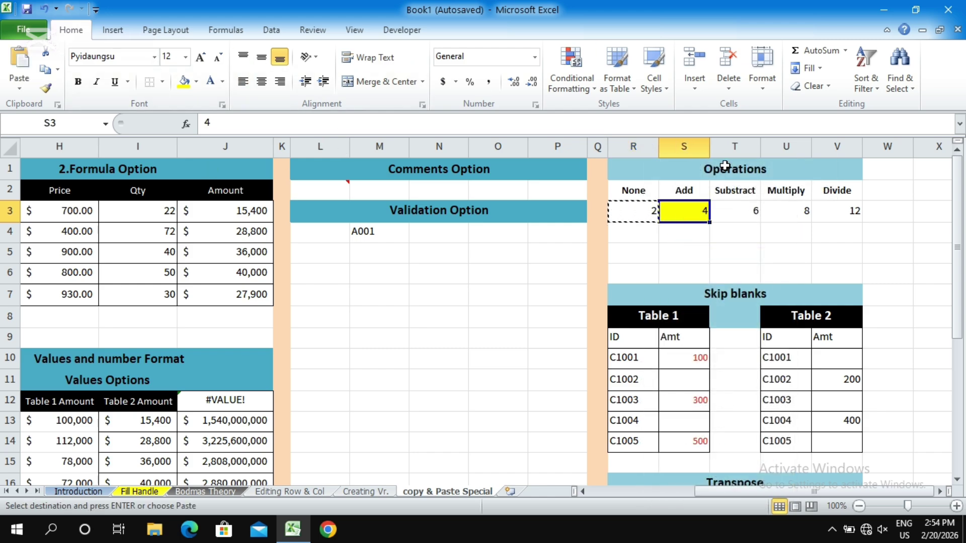
pyautogui.click(17, 93)
pyautogui.click(44, 255)
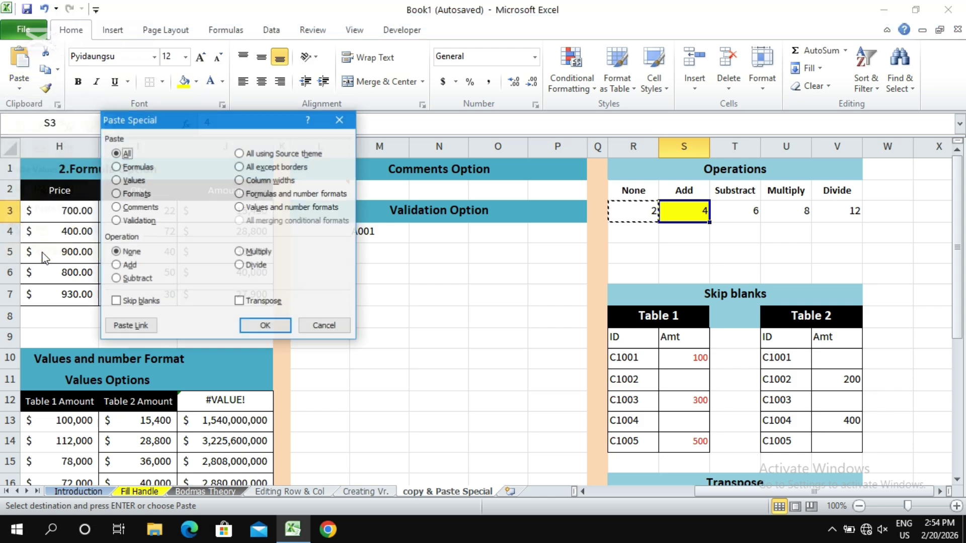
pyautogui.click(121, 266)
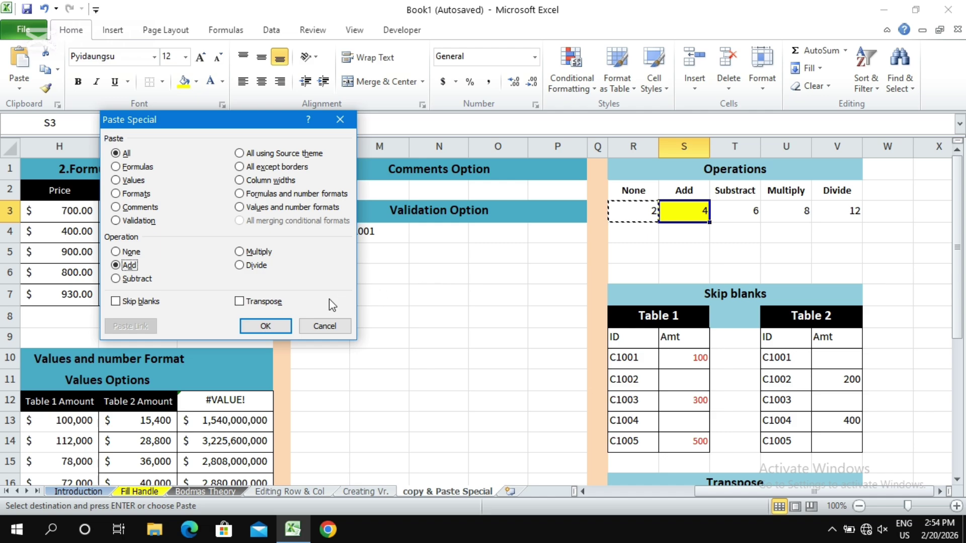
pyautogui.click(266, 325)
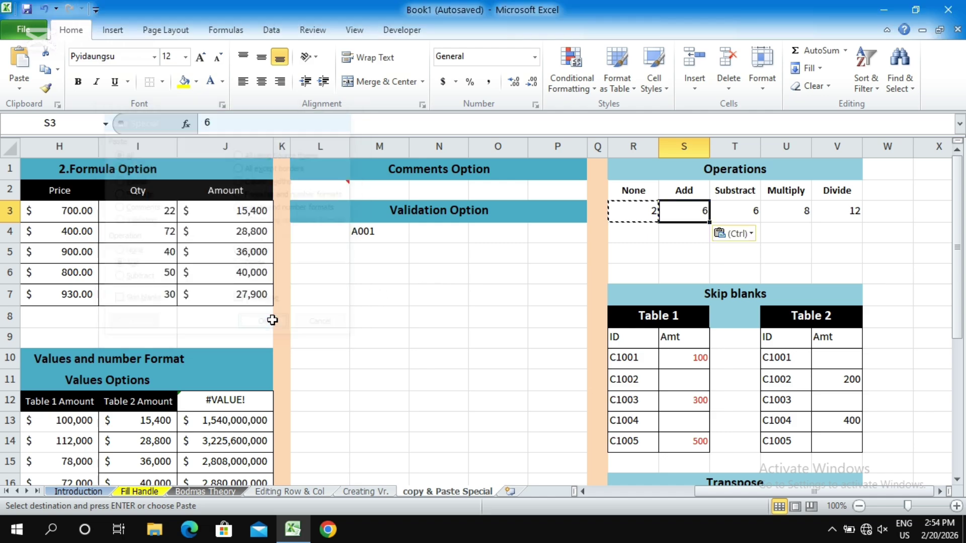
# Step: Paste the copied R3 value into the Substract cell T3 with the Paste Special operation Subtract
pyautogui.click(734, 212)
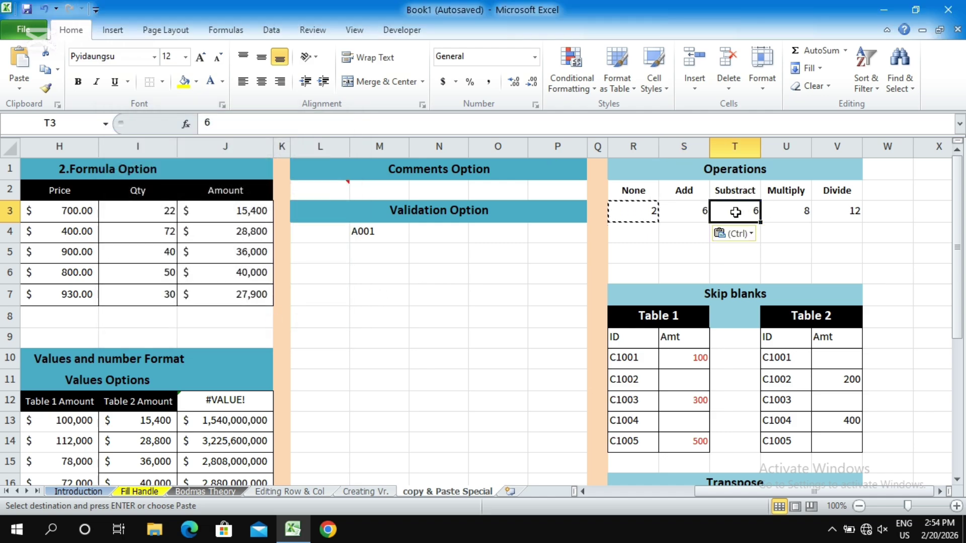
pyautogui.click(644, 211)
pyautogui.click(731, 210)
pyautogui.click(634, 212)
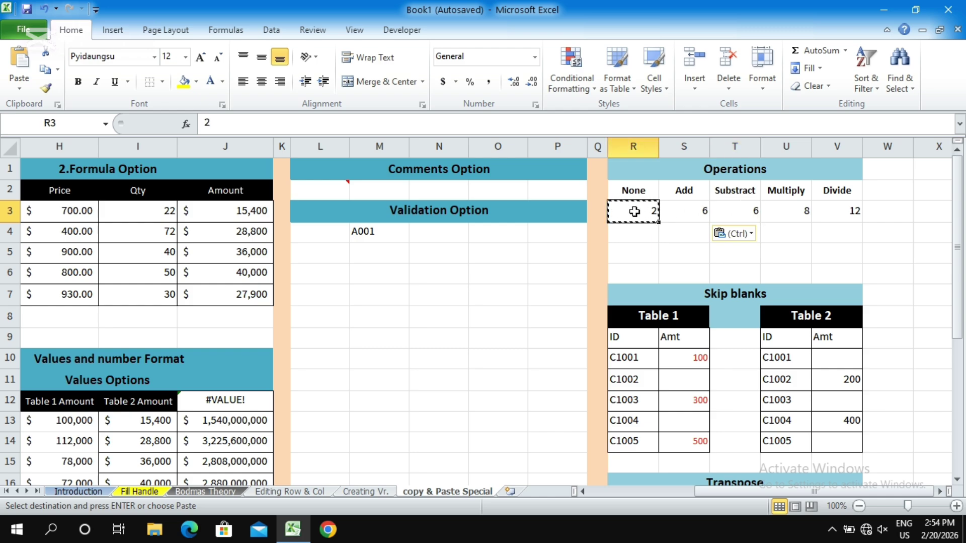
pyautogui.click(745, 210)
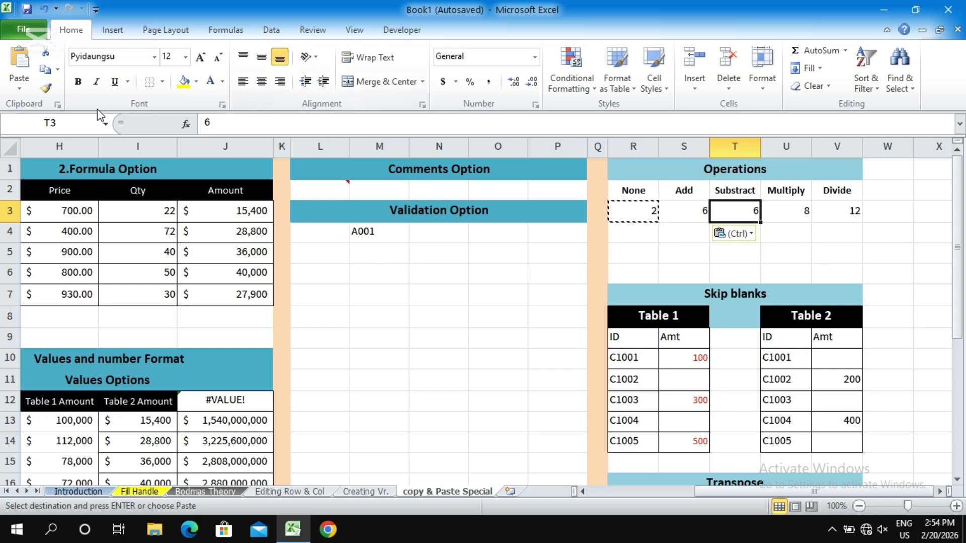
pyautogui.click(19, 86)
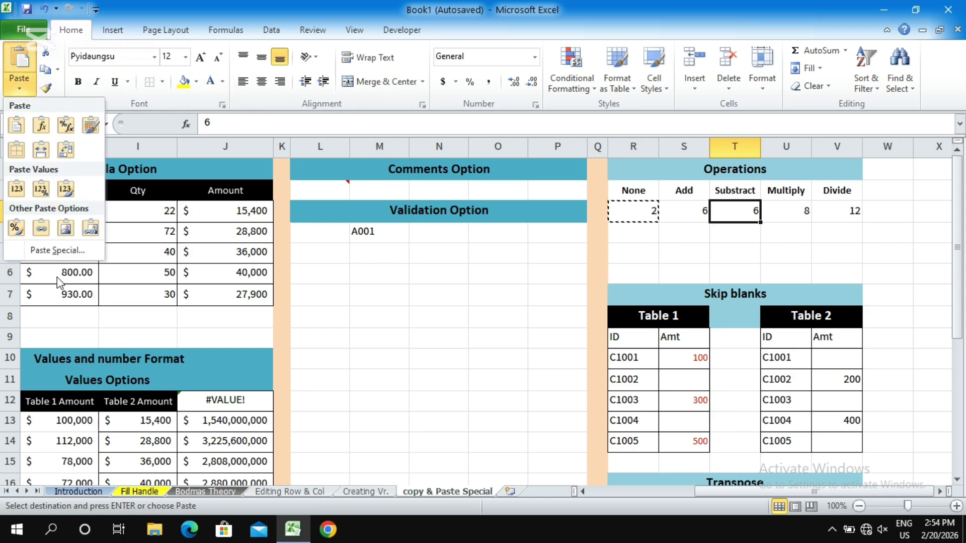
pyautogui.click(54, 250)
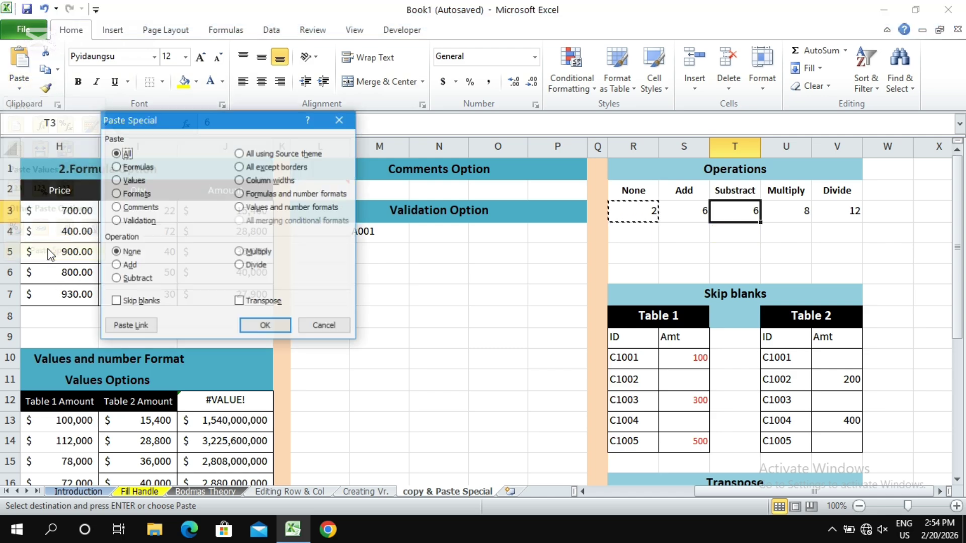
pyautogui.click(128, 278)
pyautogui.click(264, 325)
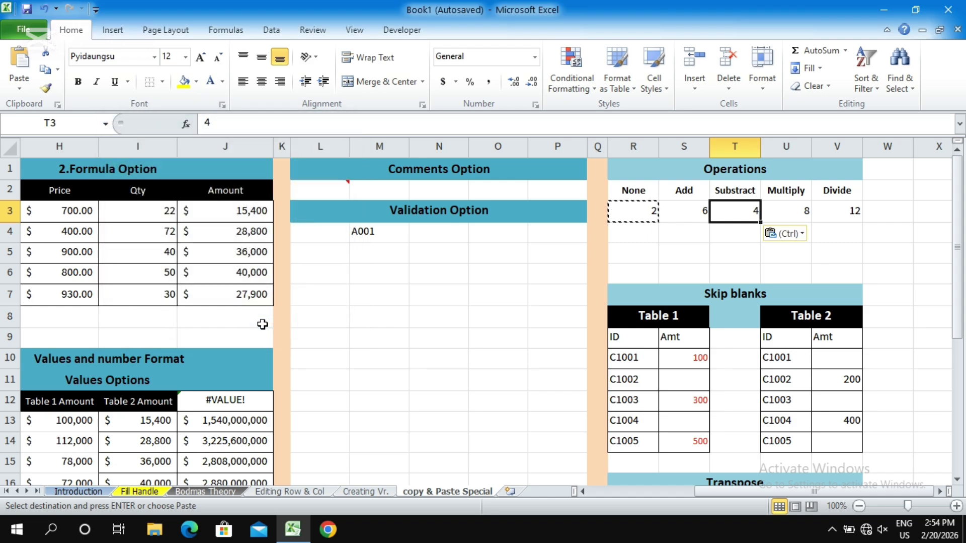
pyautogui.click(667, 280)
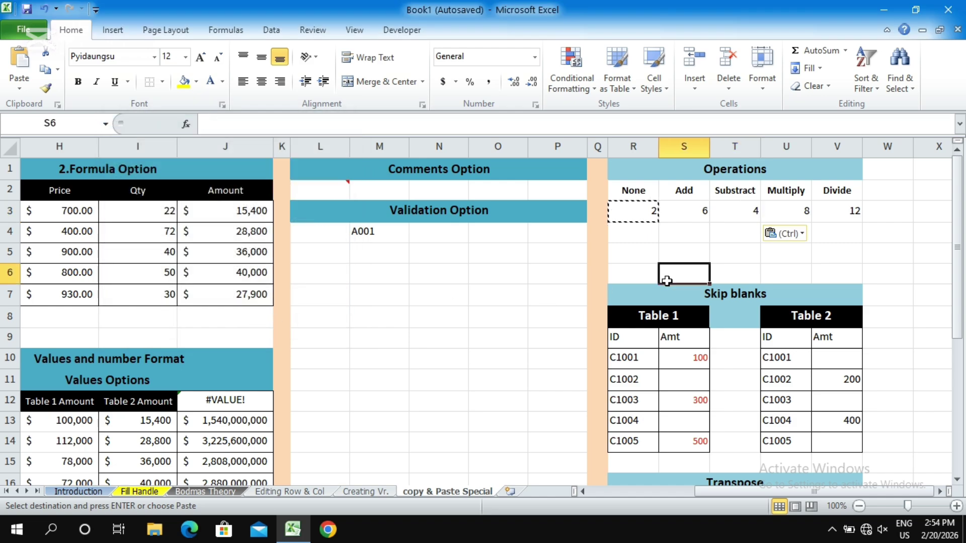
# Step: Paste the copied R3 value into the Multiply cell U3 with the Paste Special operation Multiply
pyautogui.click(791, 211)
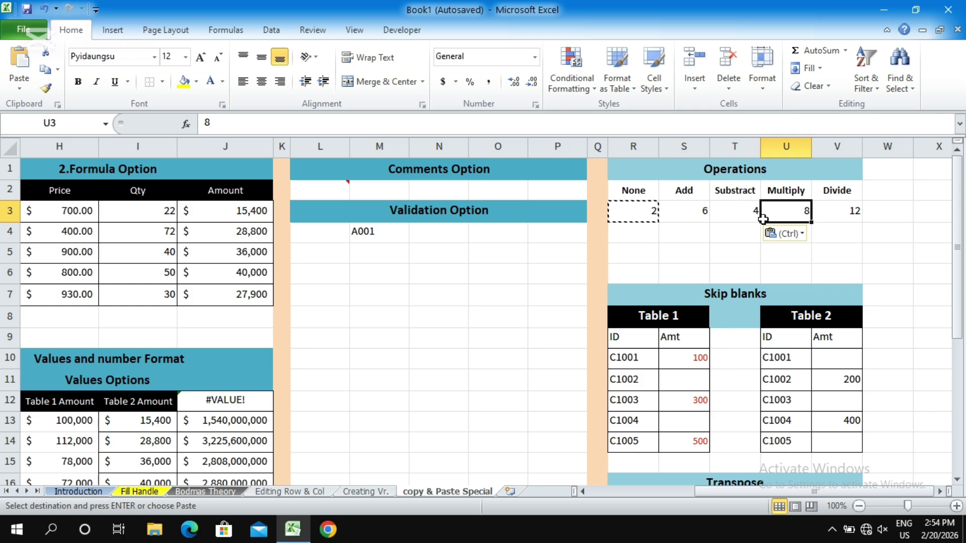
pyautogui.click(19, 83)
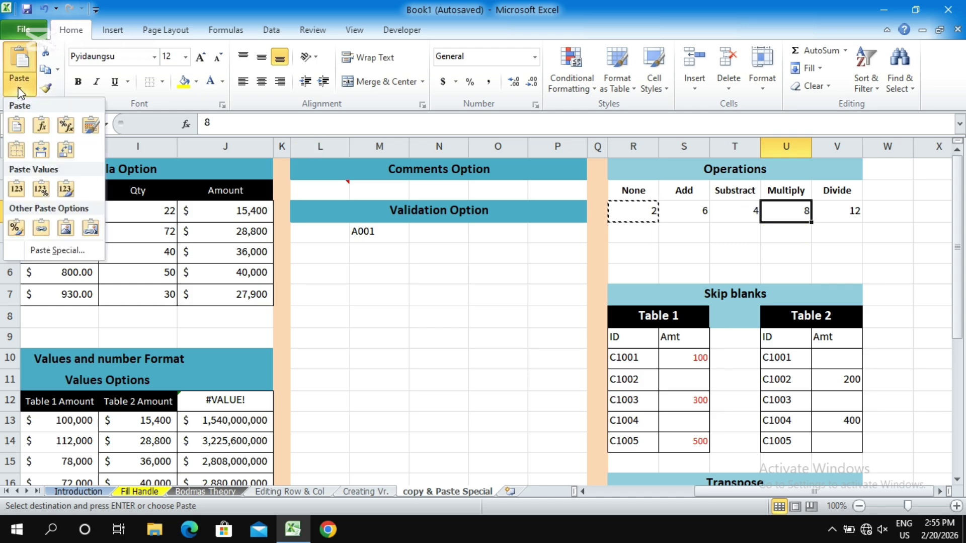
pyautogui.click(57, 251)
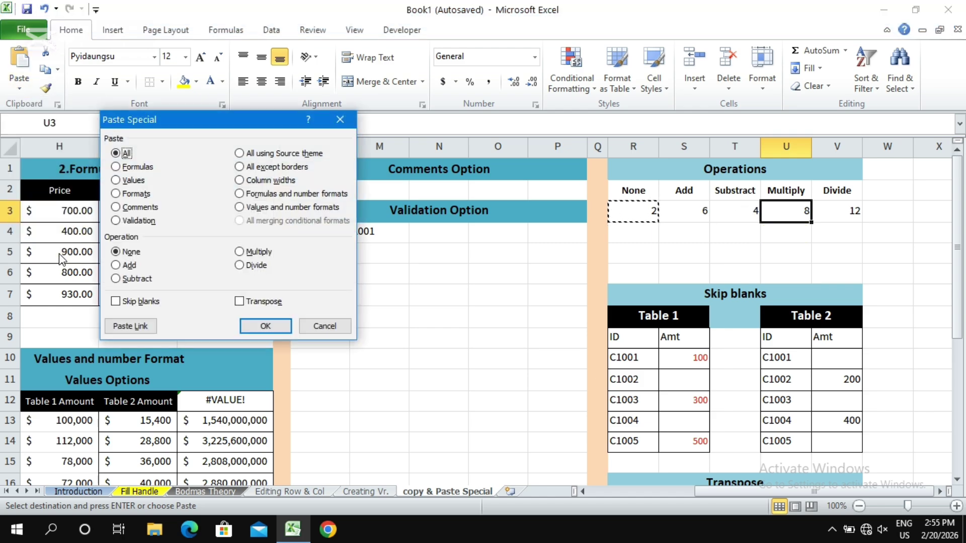
pyautogui.click(252, 254)
pyautogui.click(267, 326)
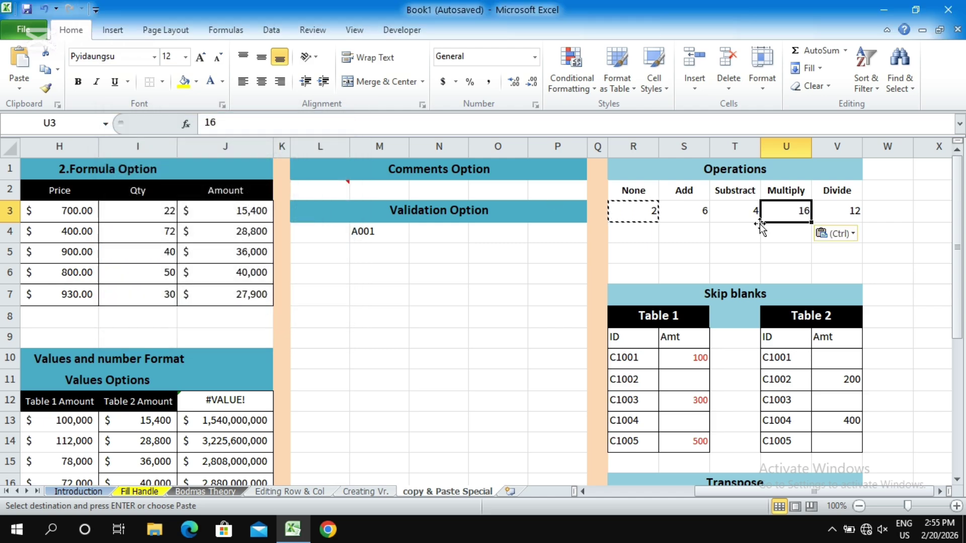
# Step: Paste the copied R3 value into the Divide cell V3 with the Paste Special operation Divide
pyautogui.click(847, 206)
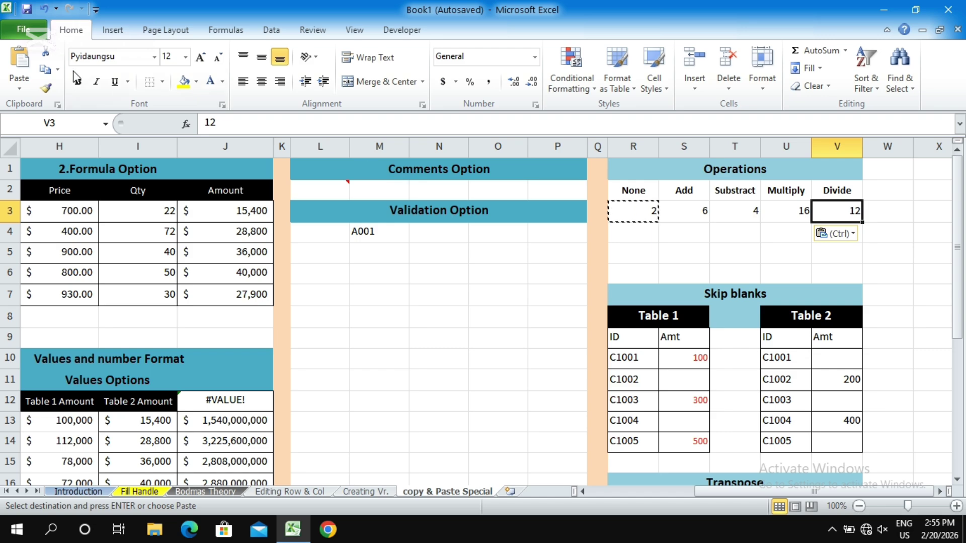
pyautogui.click(15, 86)
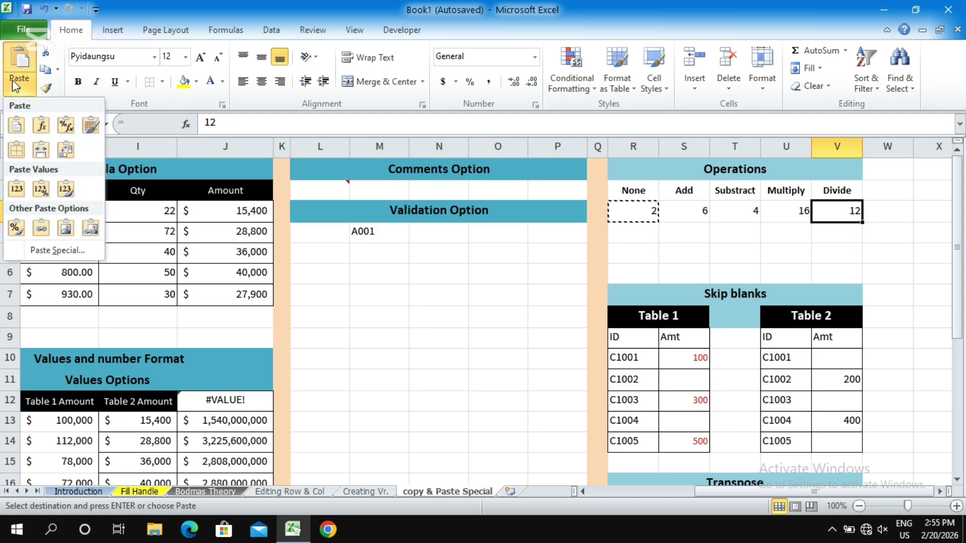
pyautogui.click(55, 251)
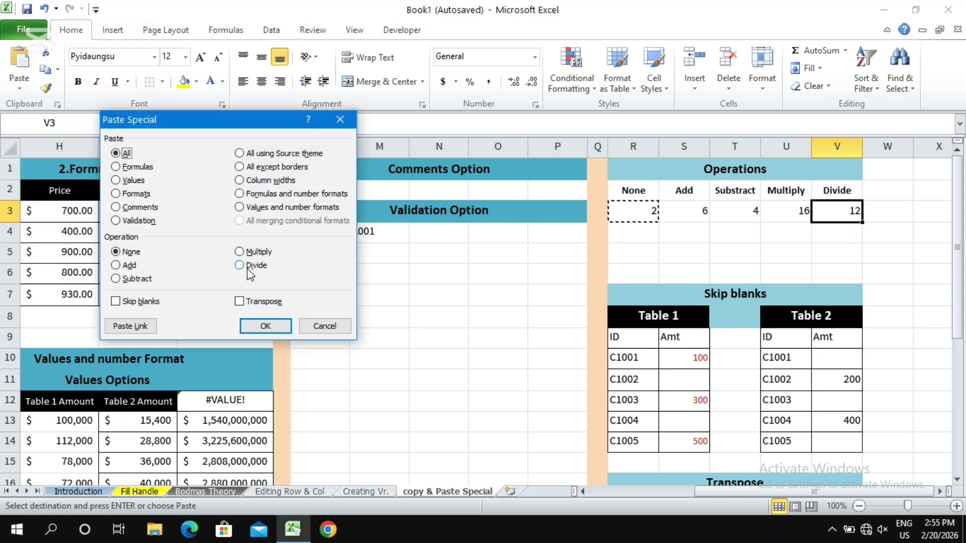
pyautogui.click(247, 267)
pyautogui.click(265, 326)
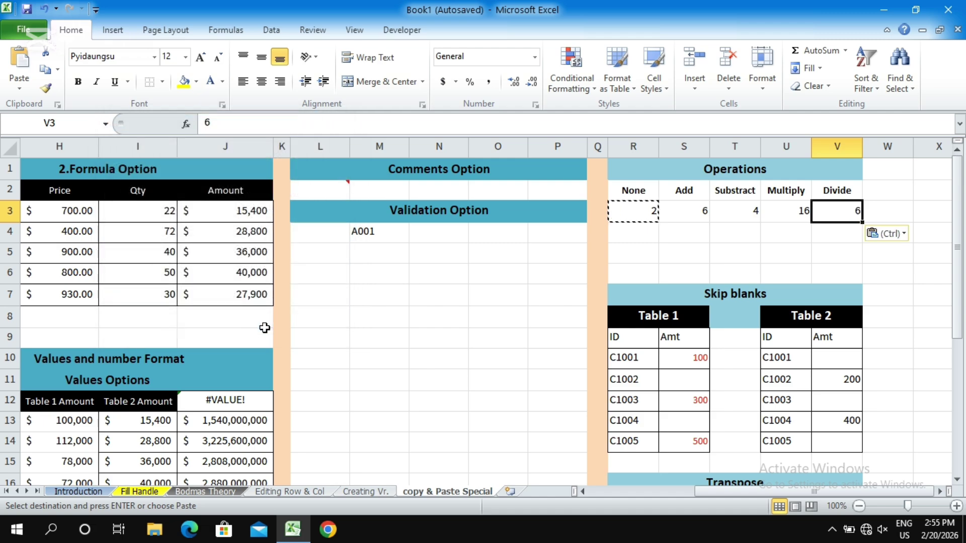
pyautogui.click(623, 291)
pyautogui.moveTo(628, 168); pyautogui.dragTo(747, 201)
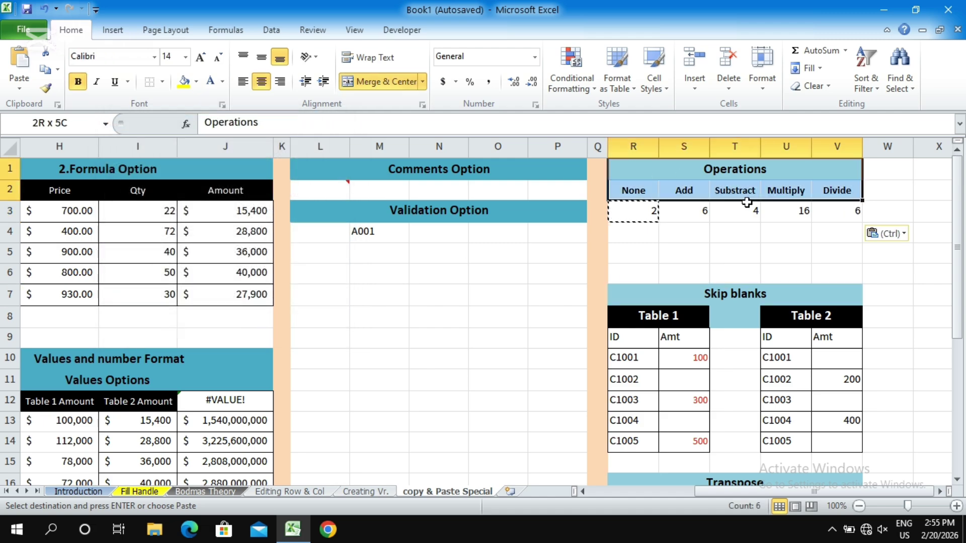
pyautogui.click(779, 215)
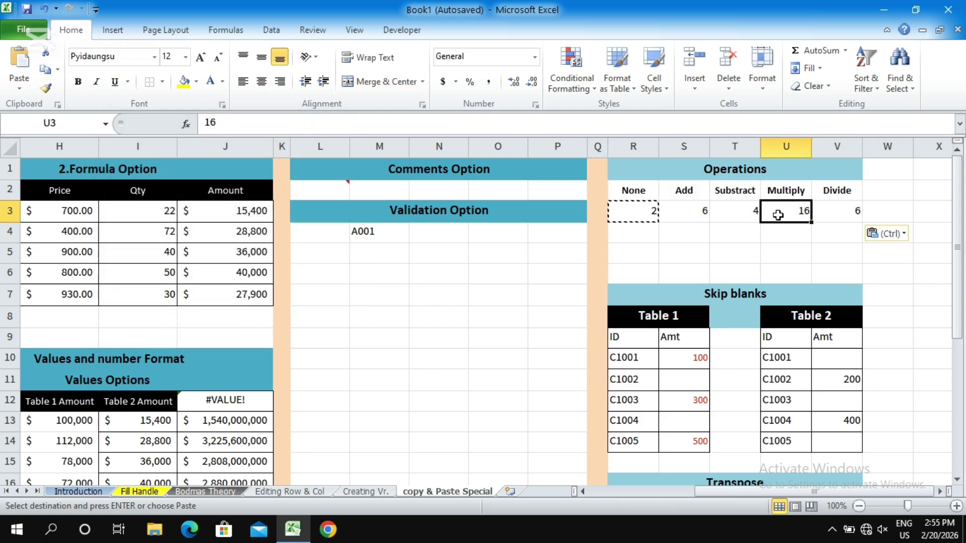
# Step: Compare the Amt columns of Table 1 and Table 2 in the Skip blanks section
pyautogui.moveTo(959, 203)
pyautogui.mouseDown()
pyautogui.moveTo(959, 225)
pyautogui.moveTo(953, 194)
pyautogui.moveTo(956, 208)
pyautogui.mouseUp()
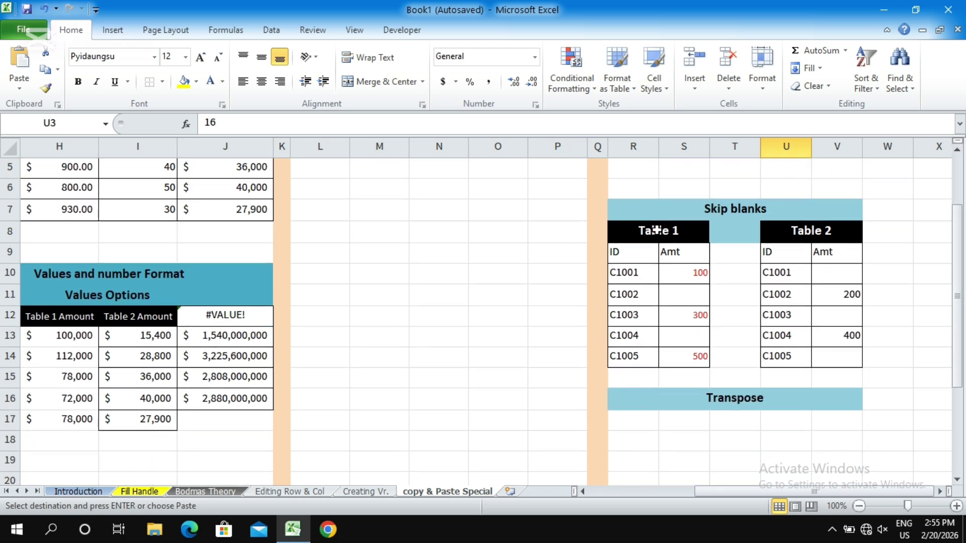
pyautogui.moveTo(656, 230); pyautogui.dragTo(697, 353)
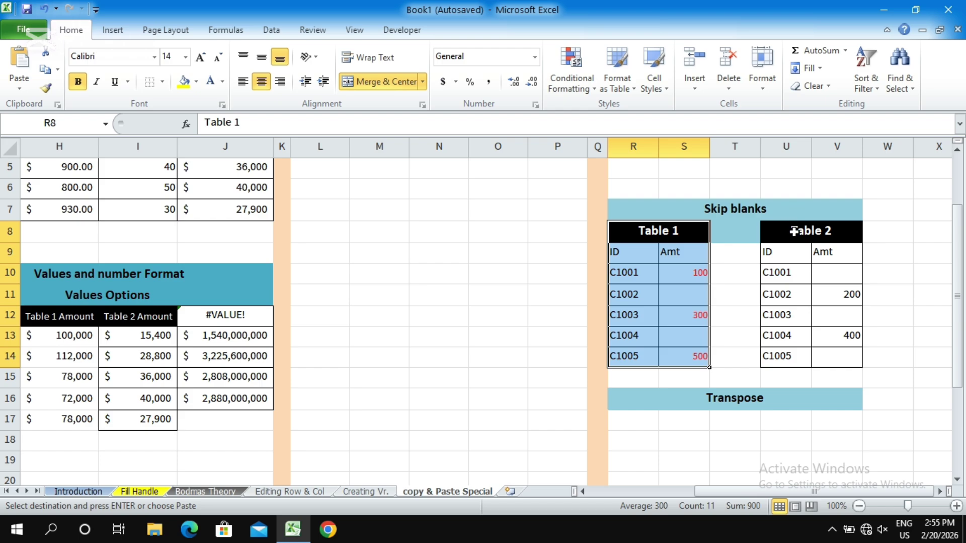
pyautogui.moveTo(794, 231); pyautogui.dragTo(825, 355)
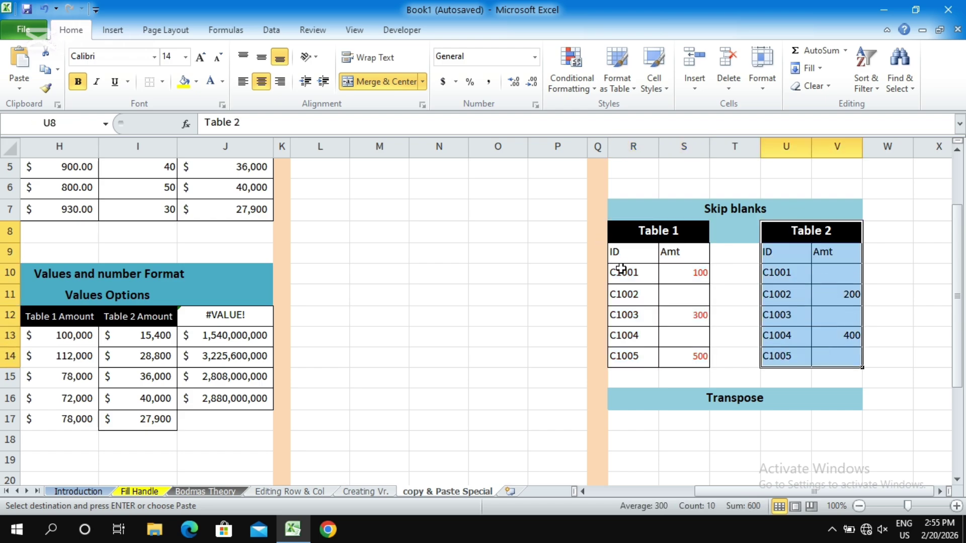
pyautogui.moveTo(621, 268); pyautogui.dragTo(701, 352)
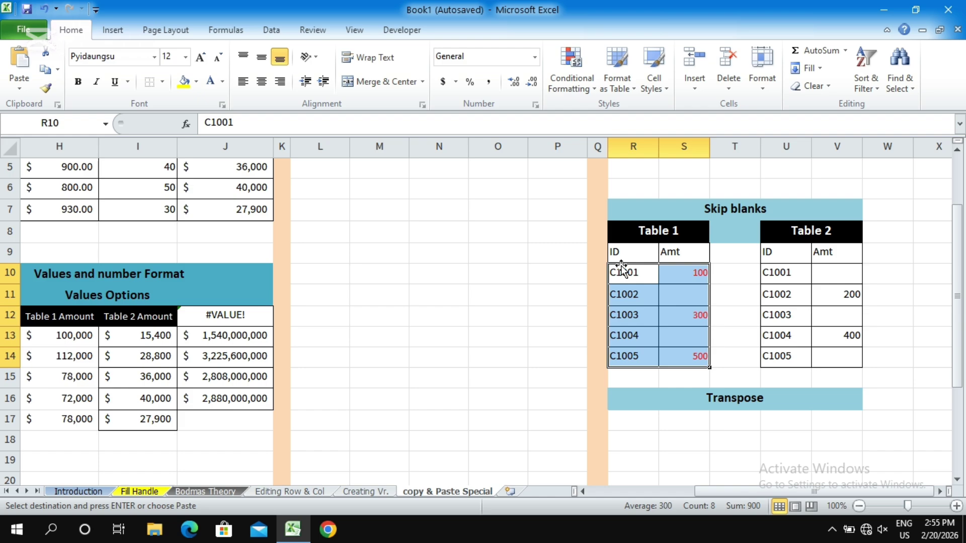
pyautogui.moveTo(681, 272); pyautogui.dragTo(703, 356)
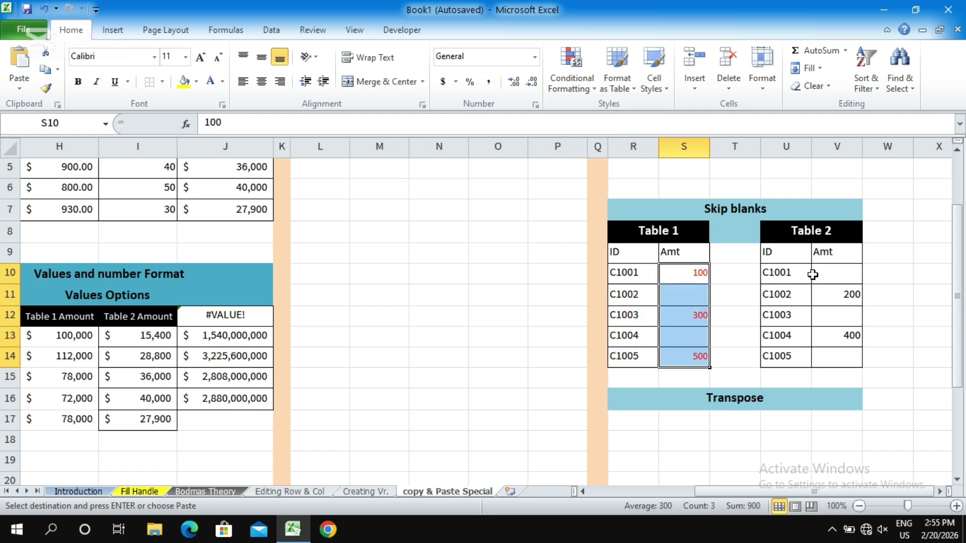
pyautogui.moveTo(813, 274); pyautogui.dragTo(826, 357)
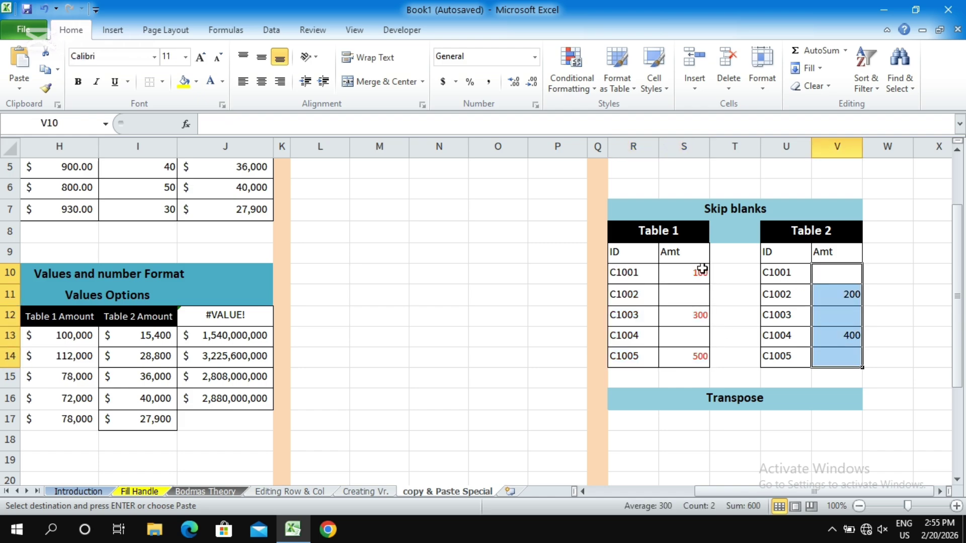
pyautogui.moveTo(684, 278); pyautogui.dragTo(694, 356)
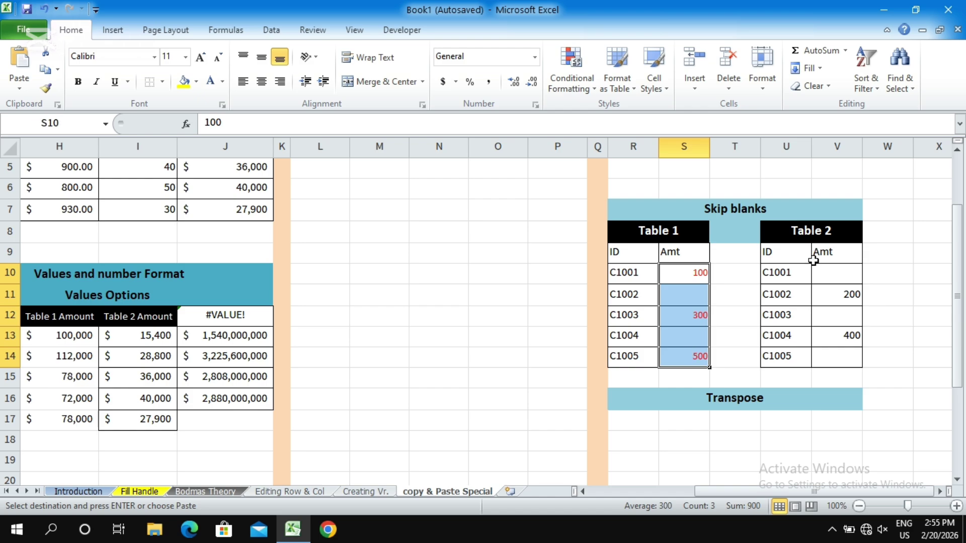
pyautogui.moveTo(824, 270); pyautogui.dragTo(840, 354)
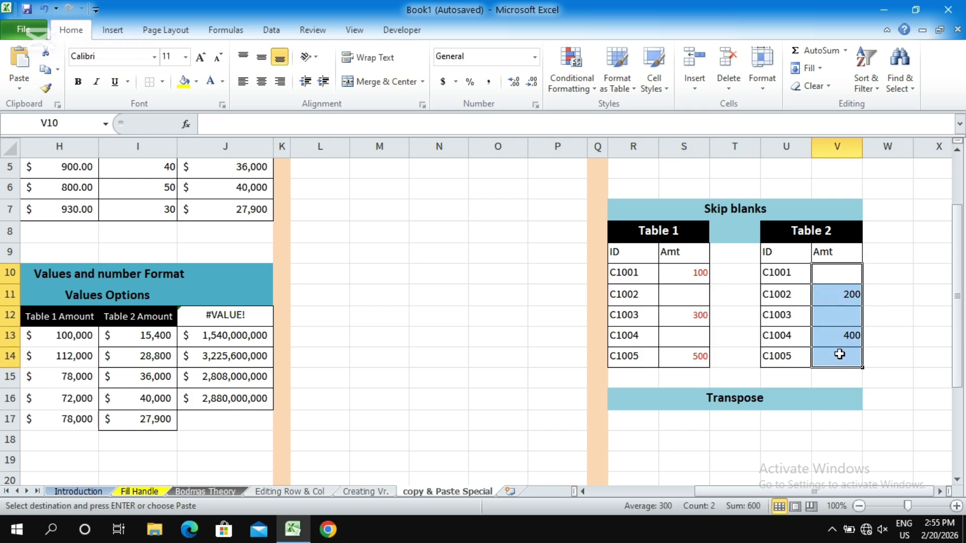
# Step: Copy Table 1's amounts S10:S14 and paste them into Table 2's Amt column from V10 with the Paste Special option Skip blanks
pyautogui.moveTo(695, 273); pyautogui.dragTo(703, 353)
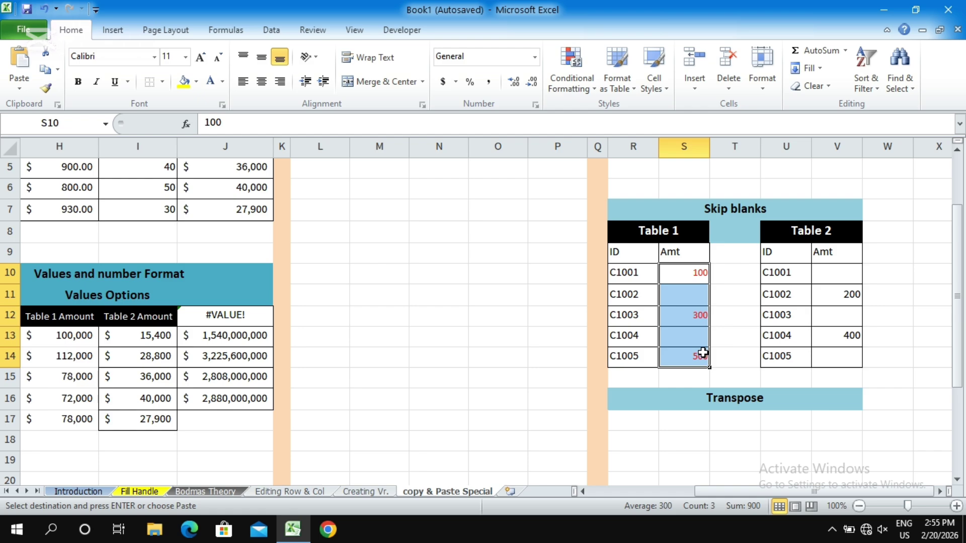
pyautogui.hotkey('ctrl', 'c')
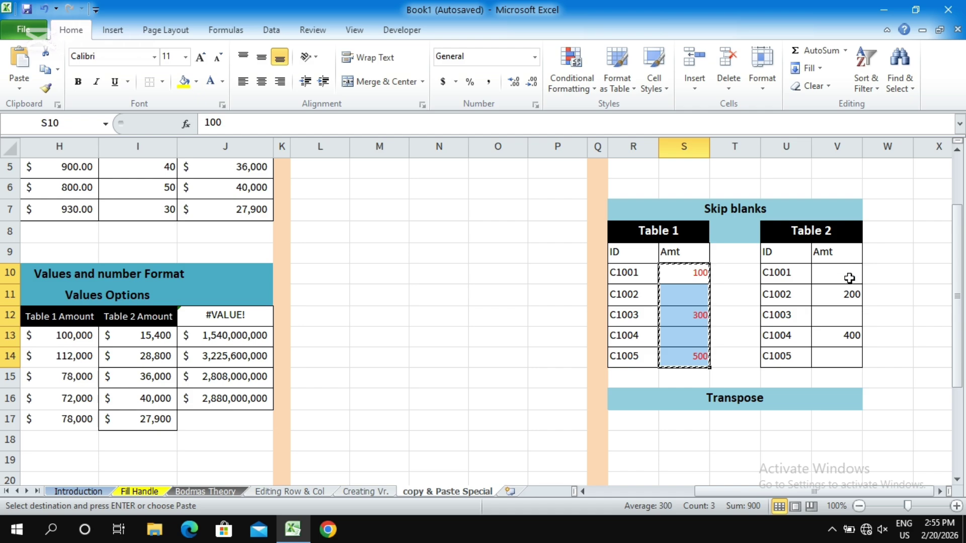
pyautogui.click(833, 276)
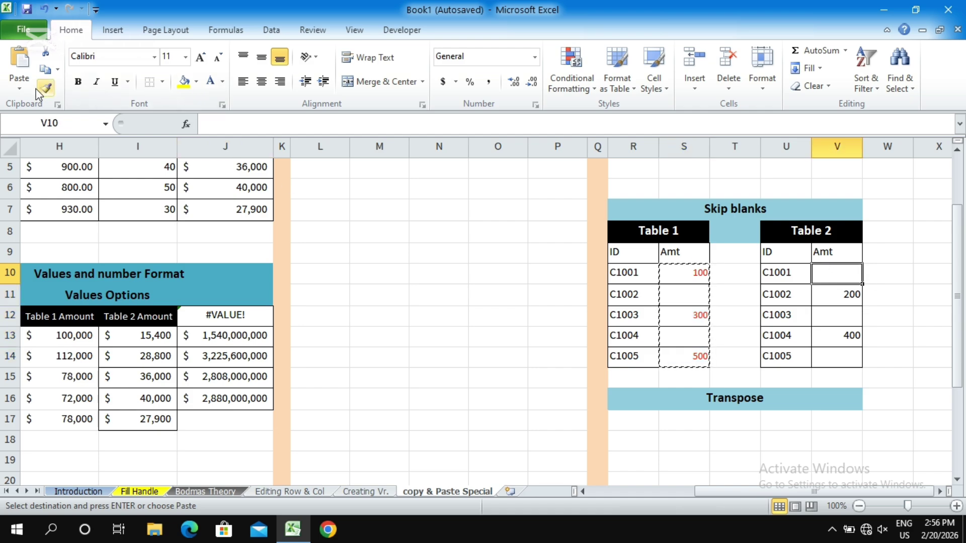
pyautogui.click(16, 89)
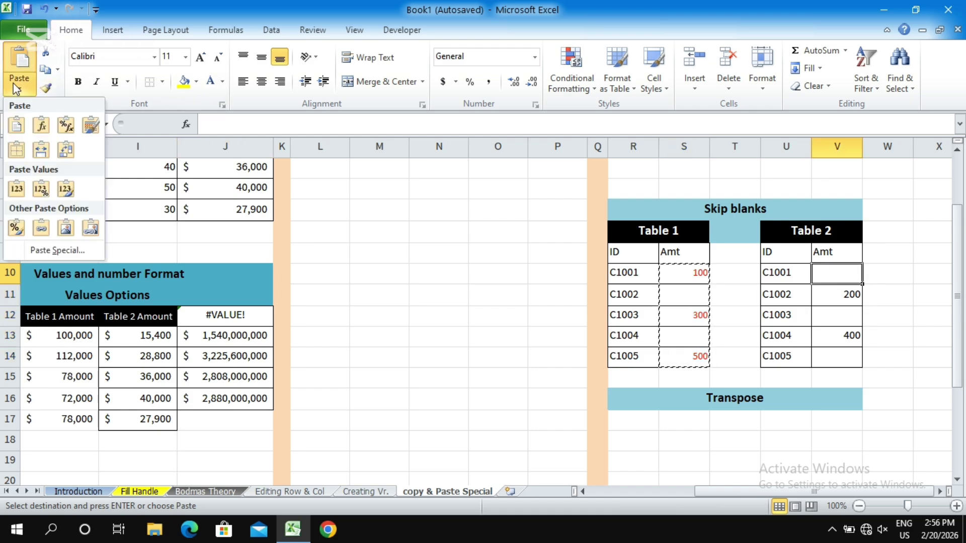
pyautogui.click(52, 250)
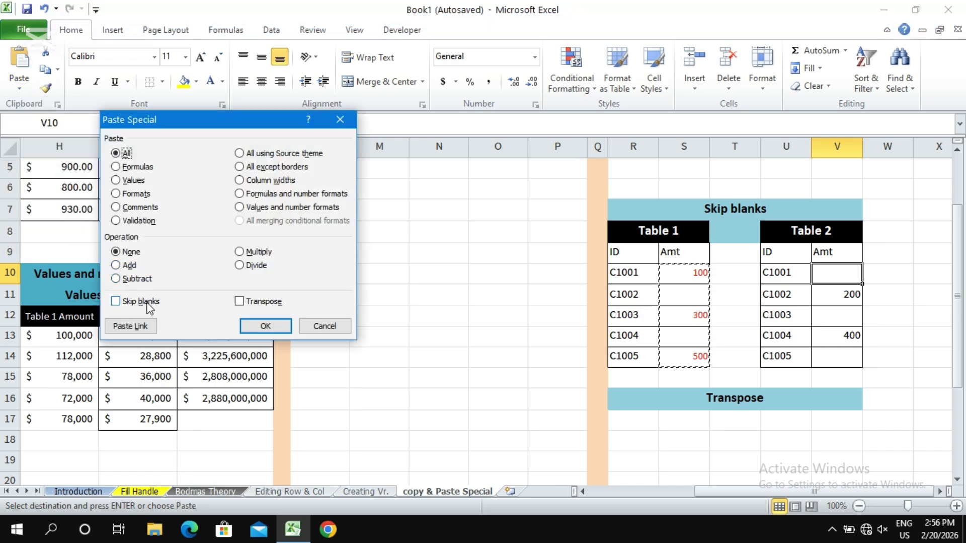
pyautogui.click(115, 302)
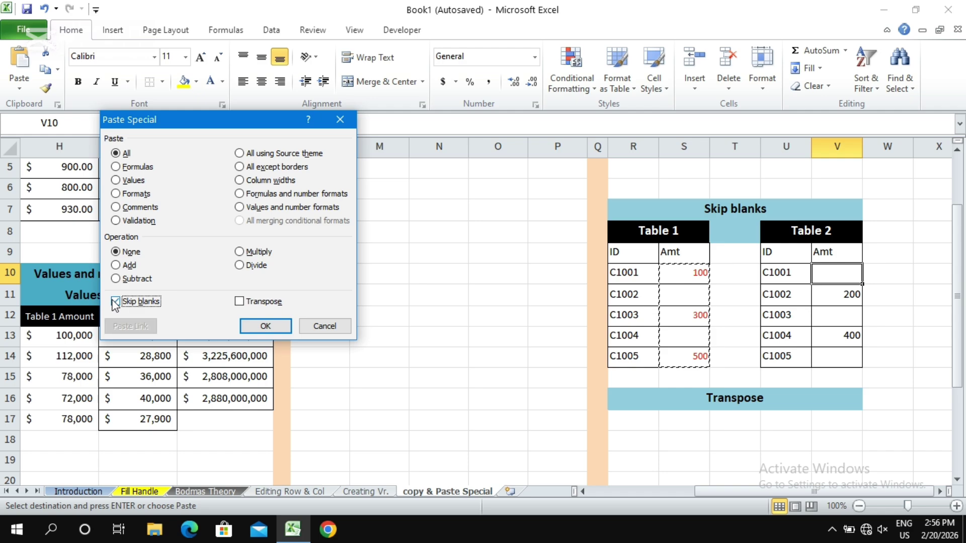
pyautogui.click(266, 325)
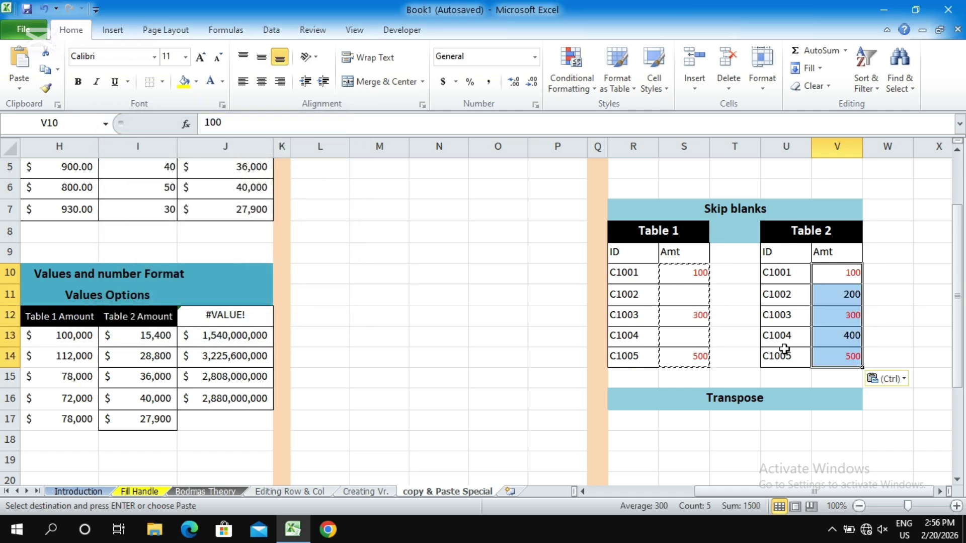
pyautogui.click(841, 294)
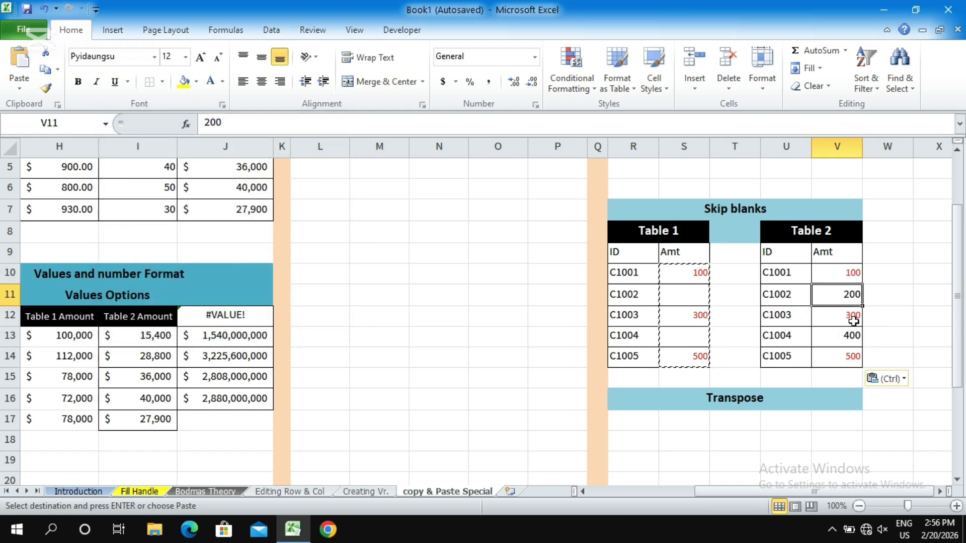
pyautogui.click(853, 334)
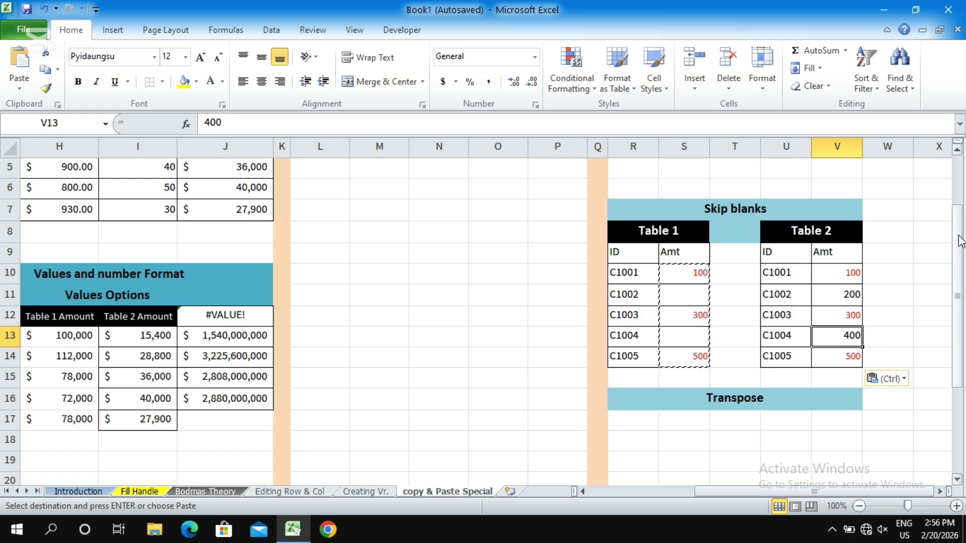
# Step: Copy Table 1's range R9:S14 and paste it at R17 under the Transpose heading with the Paste Special option Transpose
pyautogui.moveTo(958, 240)
pyautogui.mouseDown()
pyautogui.moveTo(960, 262)
pyautogui.moveTo(960, 250)
pyautogui.mouseUp()
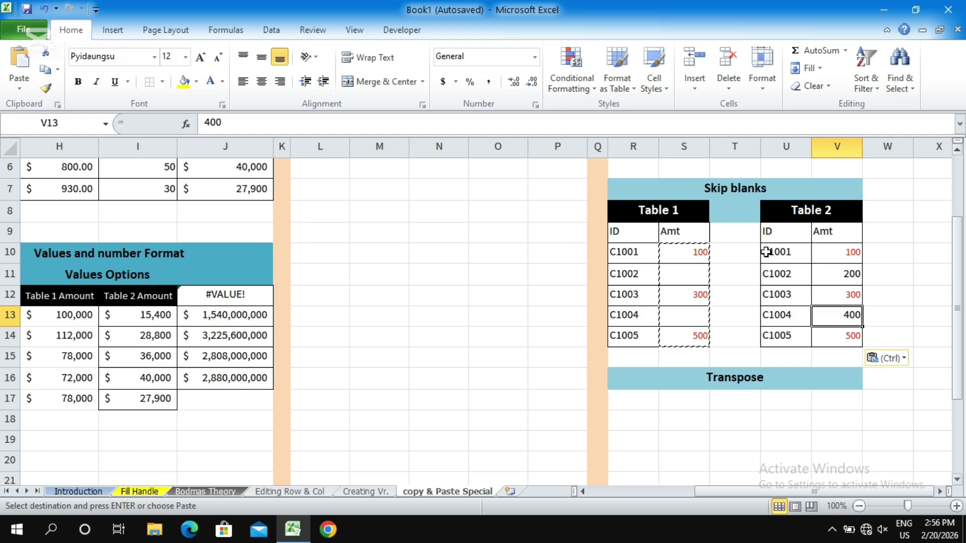
pyautogui.moveTo(632, 224); pyautogui.dragTo(702, 338)
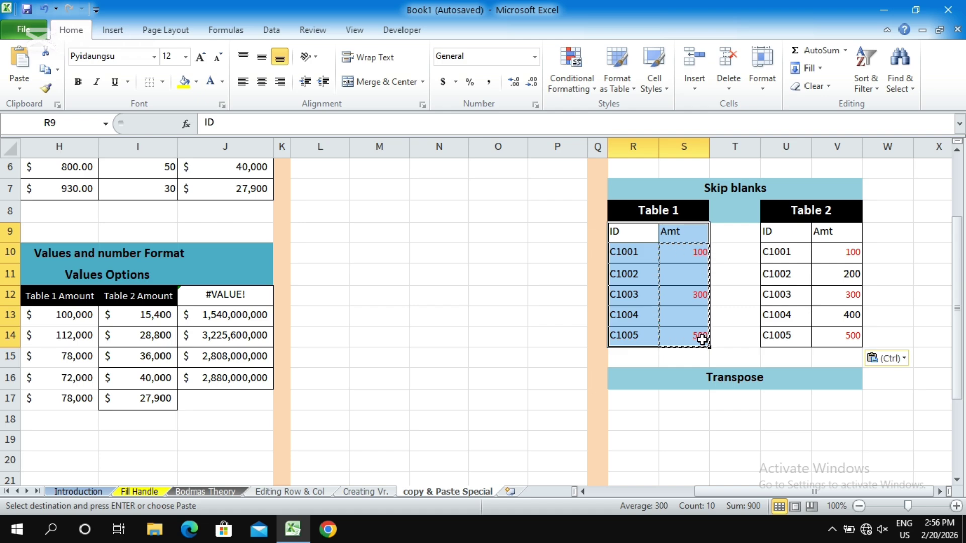
pyautogui.hotkey('ctrl', 'c')
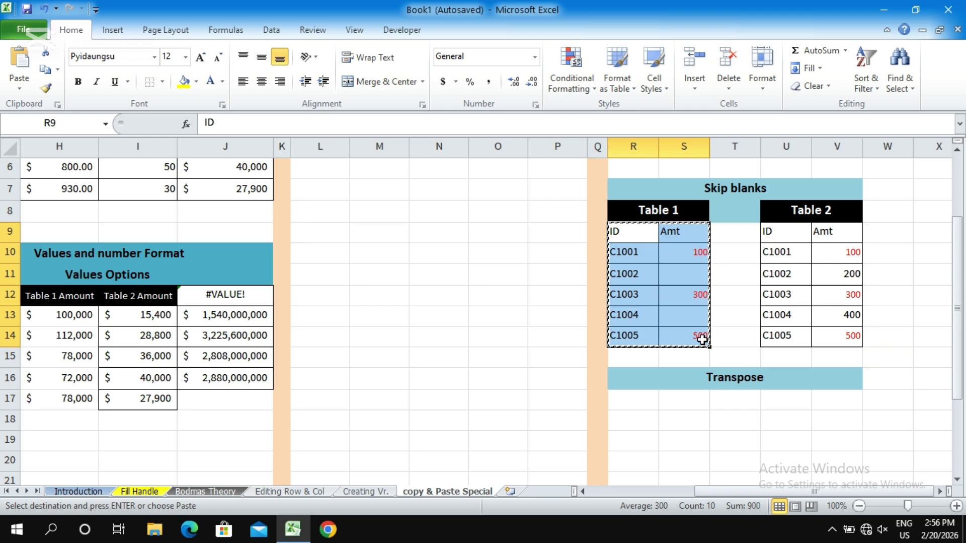
pyautogui.click(638, 403)
pyautogui.click(18, 91)
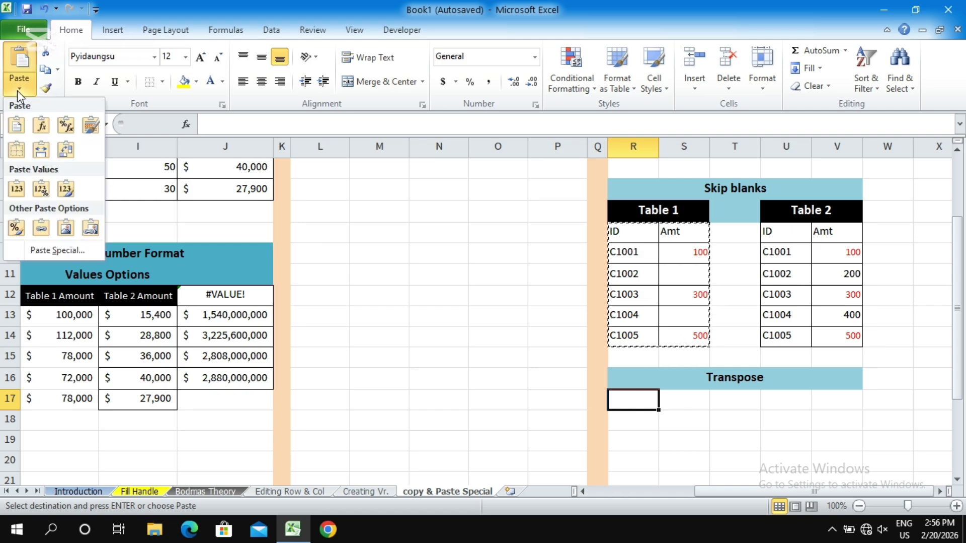
pyautogui.click(46, 252)
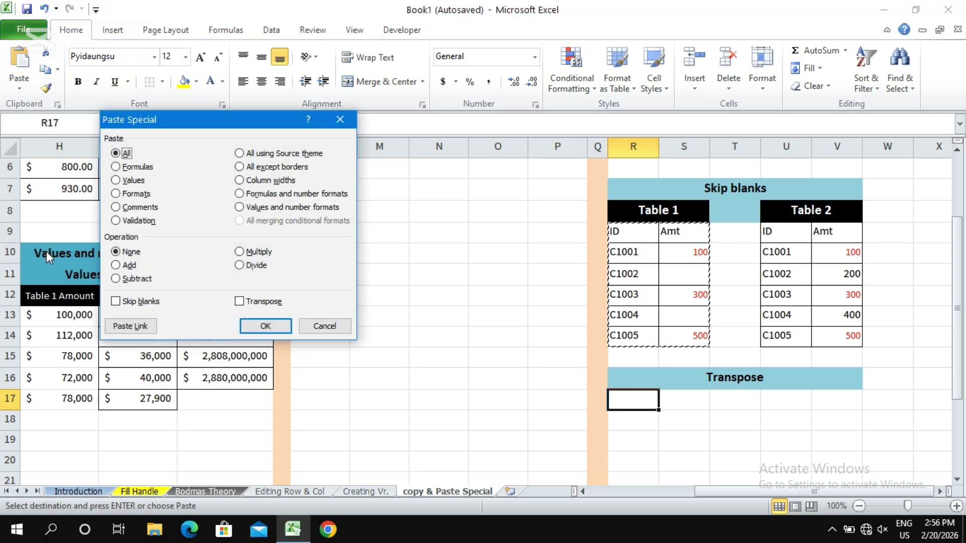
pyautogui.click(243, 302)
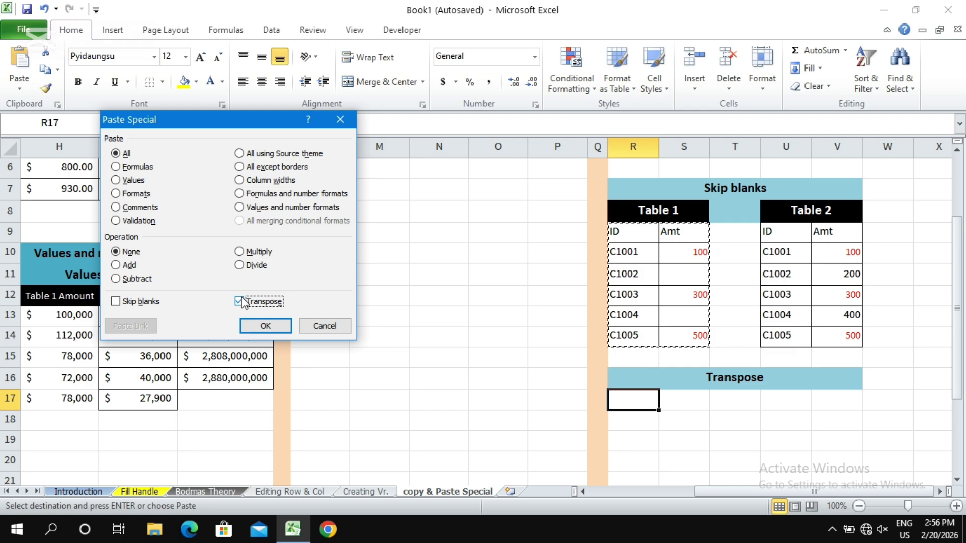
pyautogui.click(265, 325)
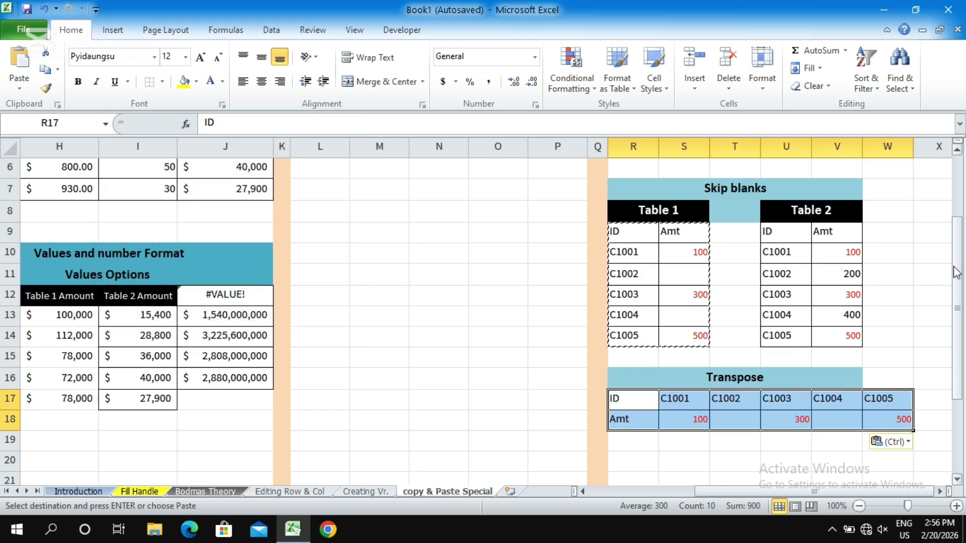
# Step: Copy the horizontal table R17:W18 and paste it at R20 with the Paste Special option Transpose
pyautogui.moveTo(956, 270); pyautogui.dragTo(957, 282)
pyautogui.click(738, 384)
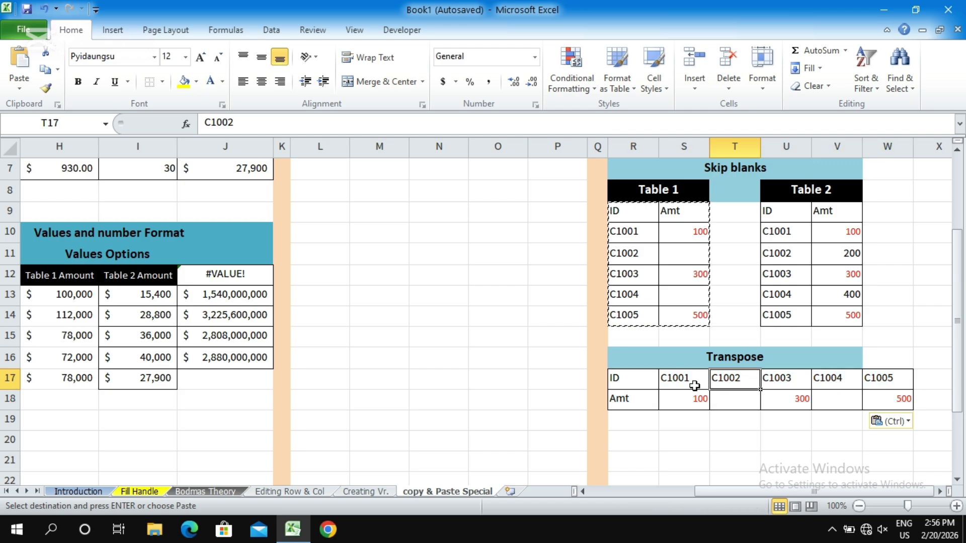
pyautogui.moveTo(635, 375); pyautogui.dragTo(902, 395)
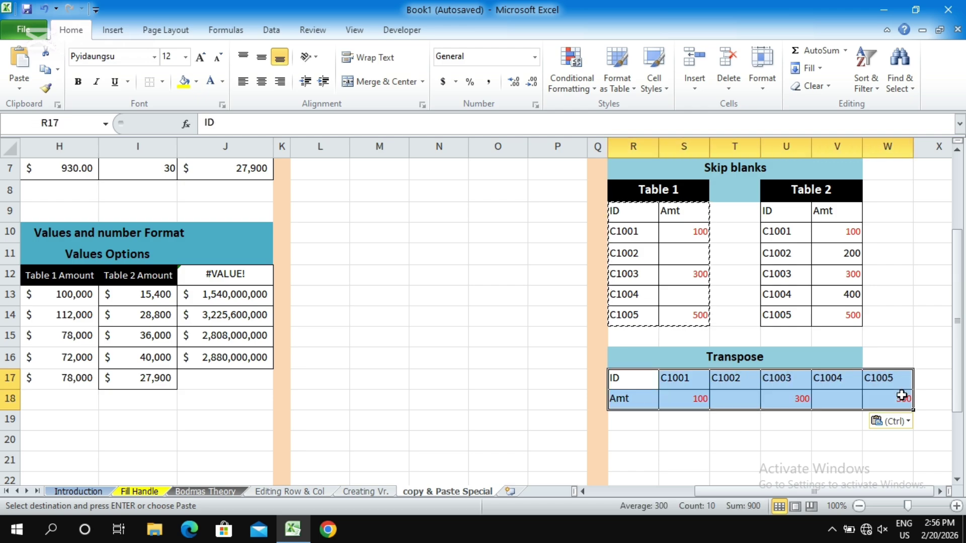
pyautogui.hotkey('ctrl', 'c')
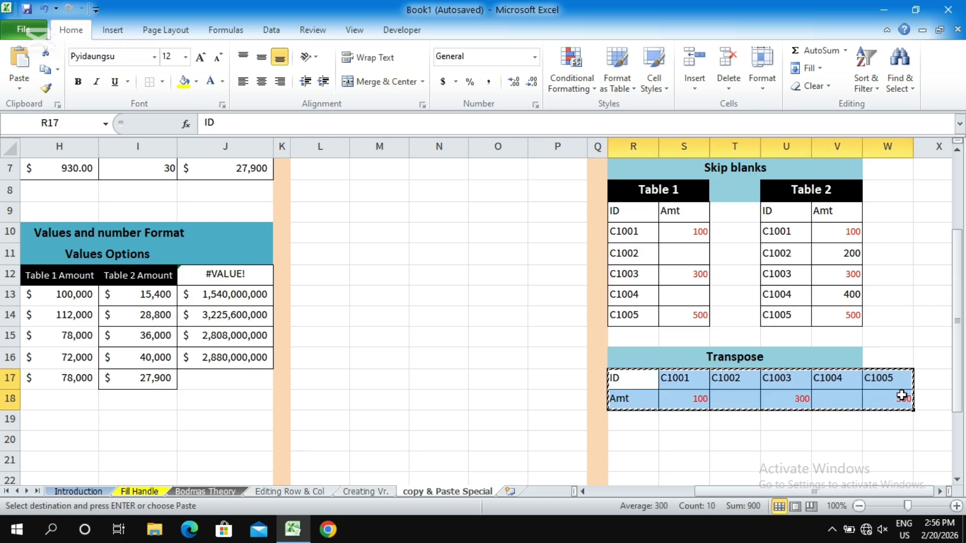
pyautogui.moveTo(955, 308); pyautogui.dragTo(955, 339)
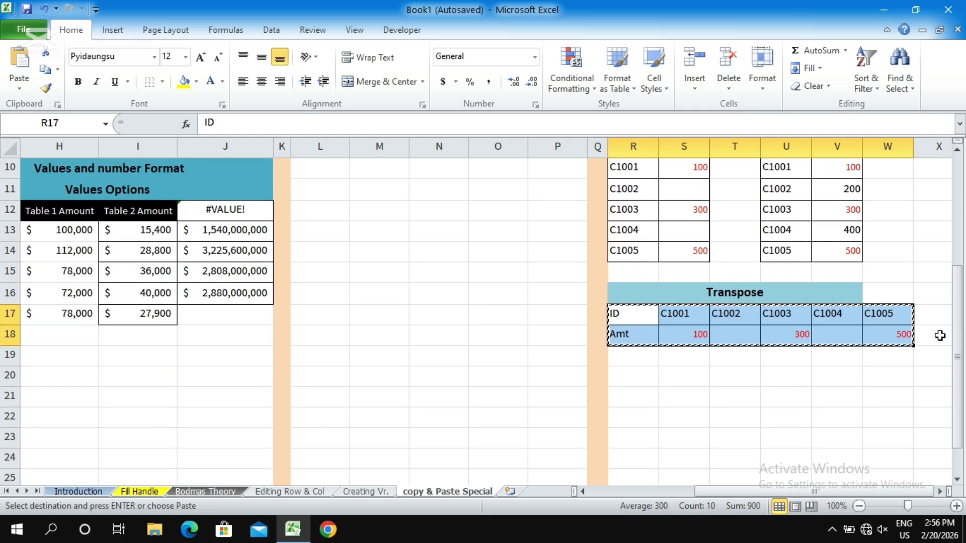
pyautogui.click(619, 377)
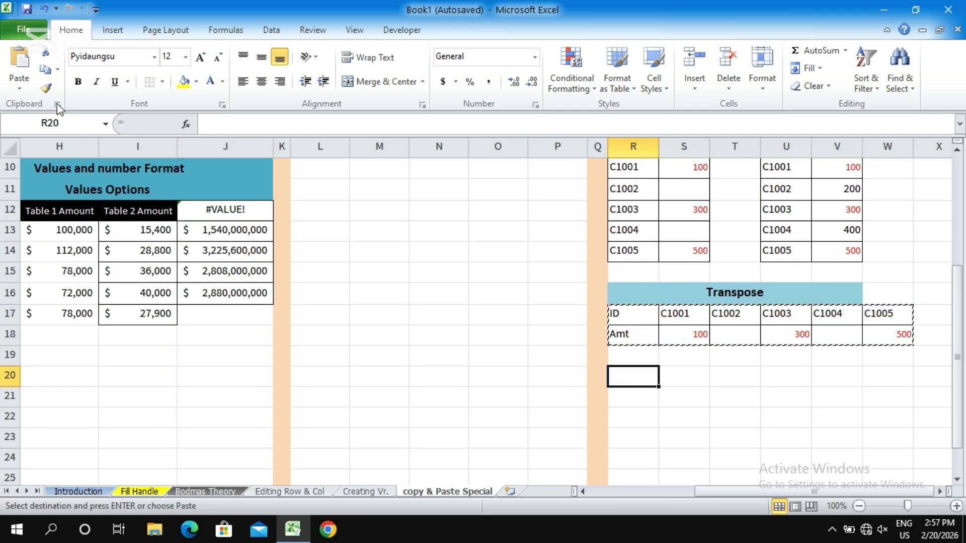
pyautogui.click(19, 83)
pyautogui.click(63, 250)
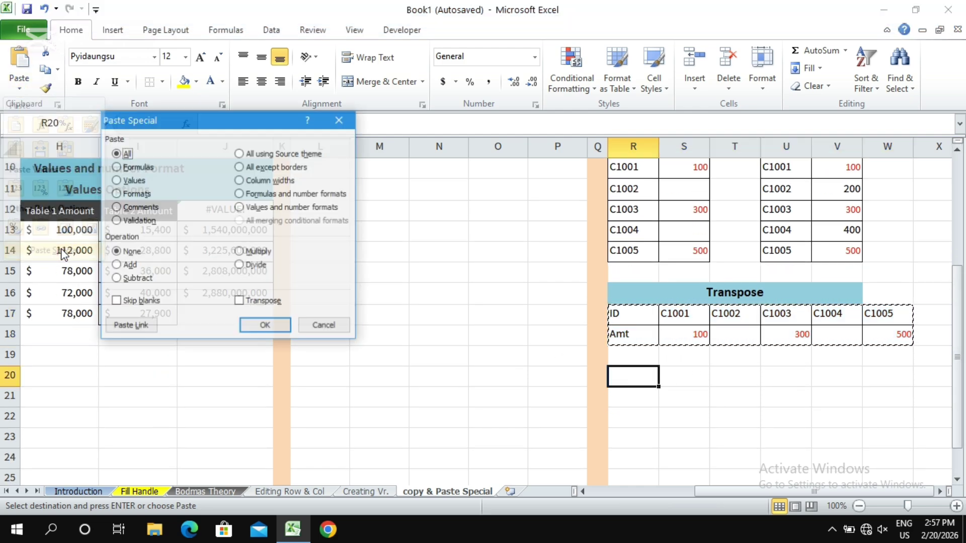
pyautogui.click(239, 305)
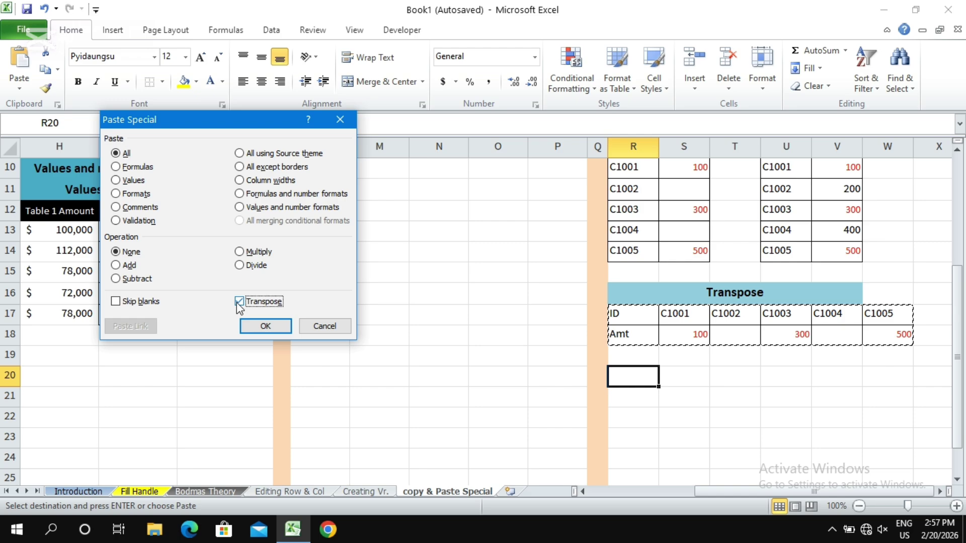
pyautogui.click(272, 322)
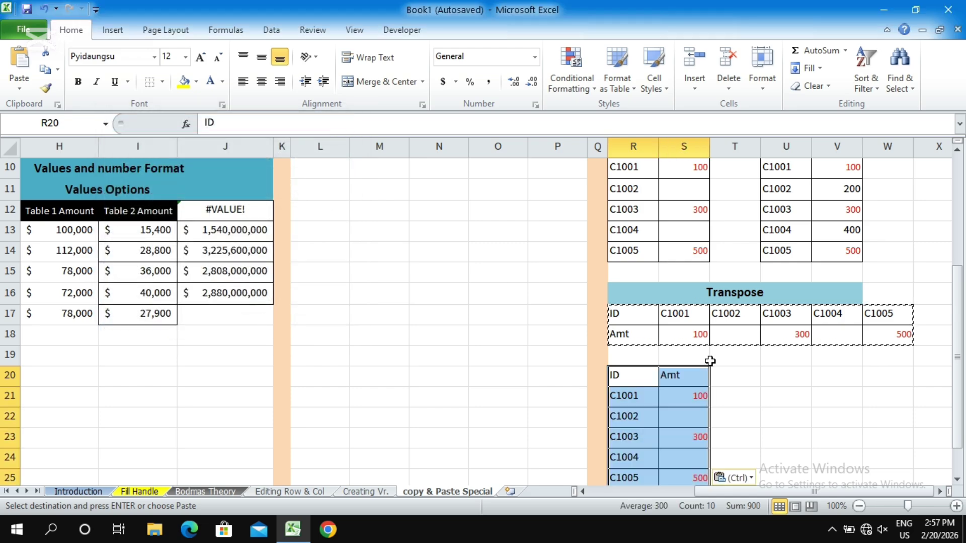
pyautogui.moveTo(963, 281); pyautogui.dragTo(962, 322)
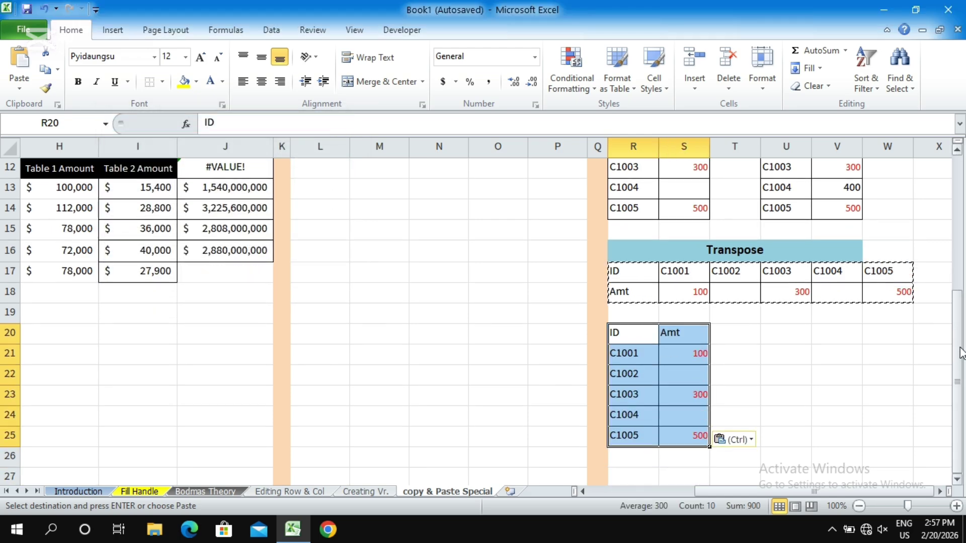
pyautogui.moveTo(624, 235); pyautogui.dragTo(817, 438)
pyautogui.click(816, 438)
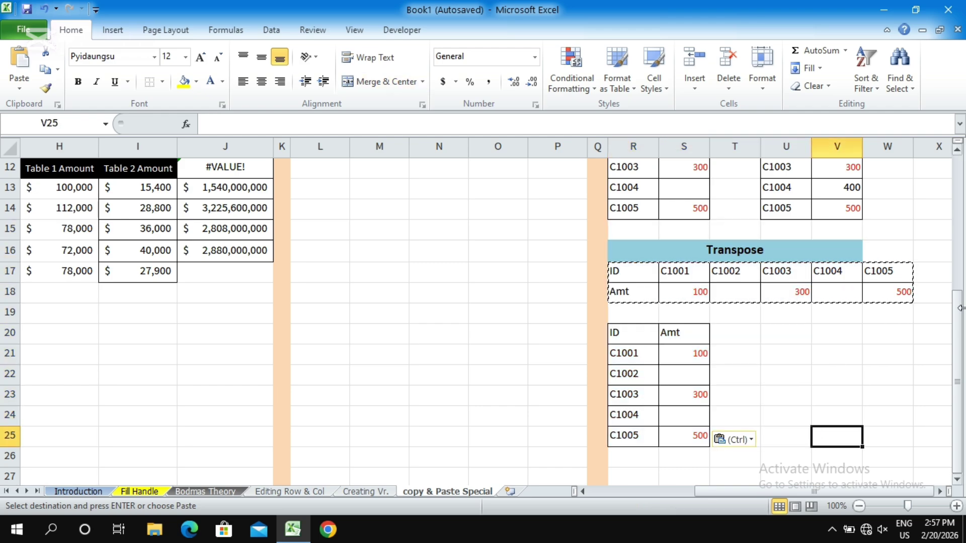
pyautogui.moveTo(958, 320)
pyautogui.mouseDown()
pyautogui.moveTo(958, 201)
pyautogui.moveTo(958, 319)
pyautogui.mouseUp()
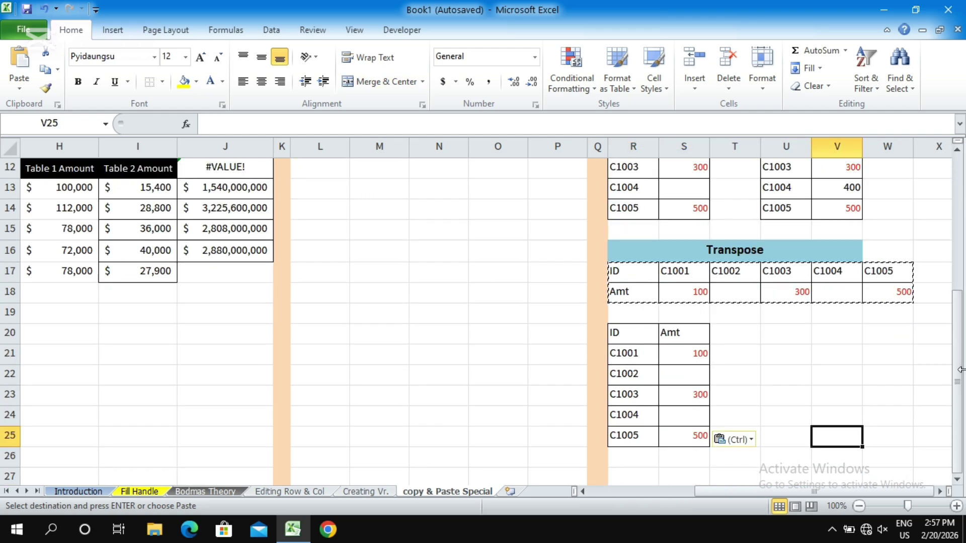
# Step: Copy the product rows A13:E17 of the table above the All Except border section
pyautogui.moveTo(753, 492); pyautogui.dragTo(445, 490)
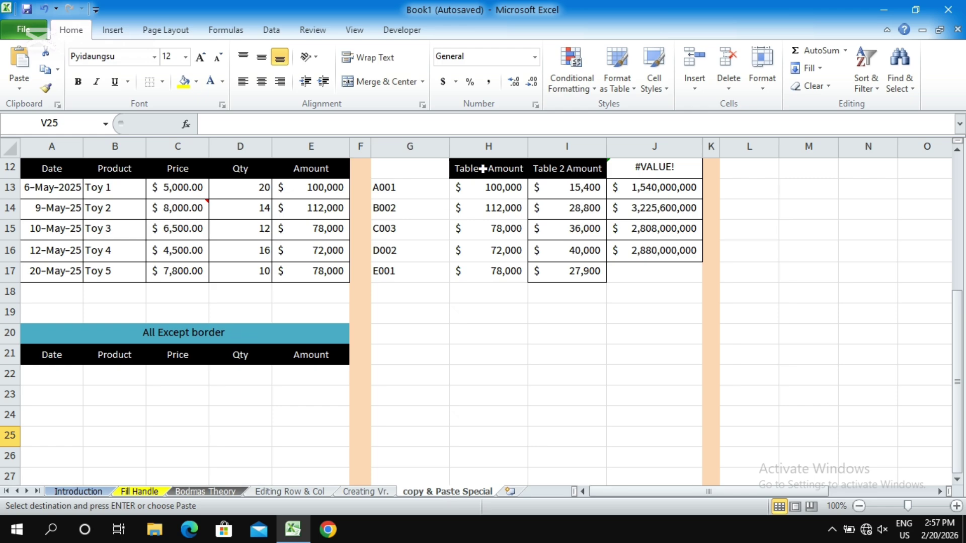
pyautogui.moveTo(489, 187); pyautogui.dragTo(582, 280)
pyautogui.click(579, 292)
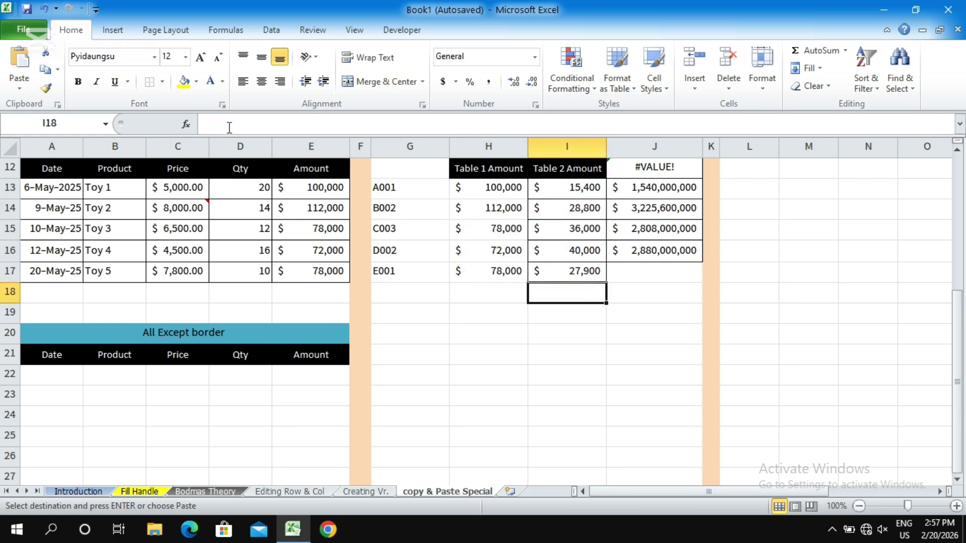
pyautogui.moveTo(338, 179); pyautogui.dragTo(335, 252)
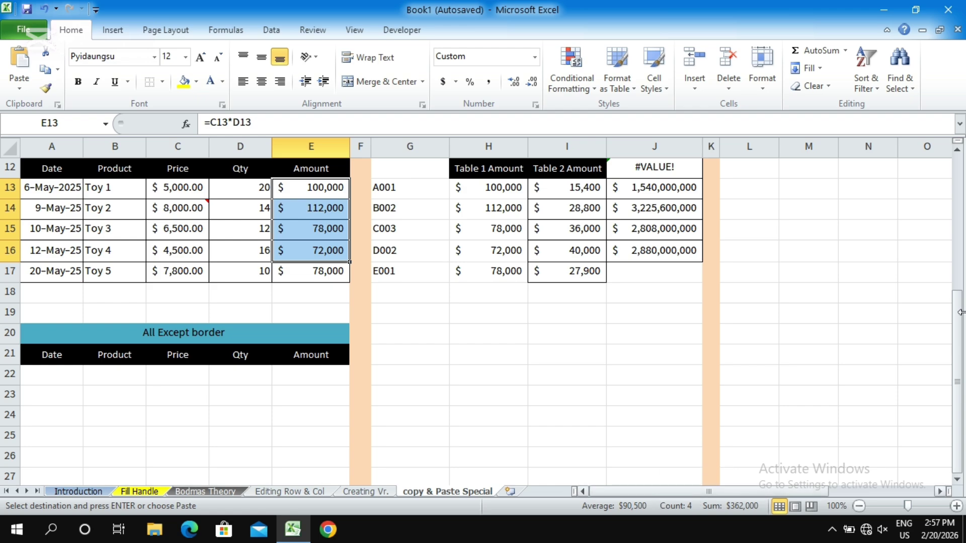
pyautogui.moveTo(960, 302); pyautogui.dragTo(962, 361)
pyautogui.moveTo(37, 184); pyautogui.dragTo(305, 283)
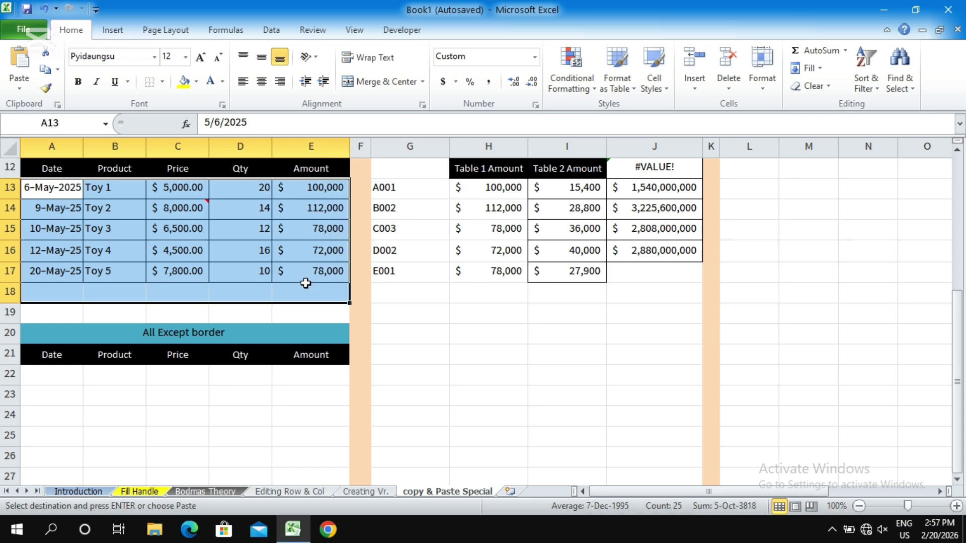
pyautogui.moveTo(54, 192); pyautogui.dragTo(313, 270)
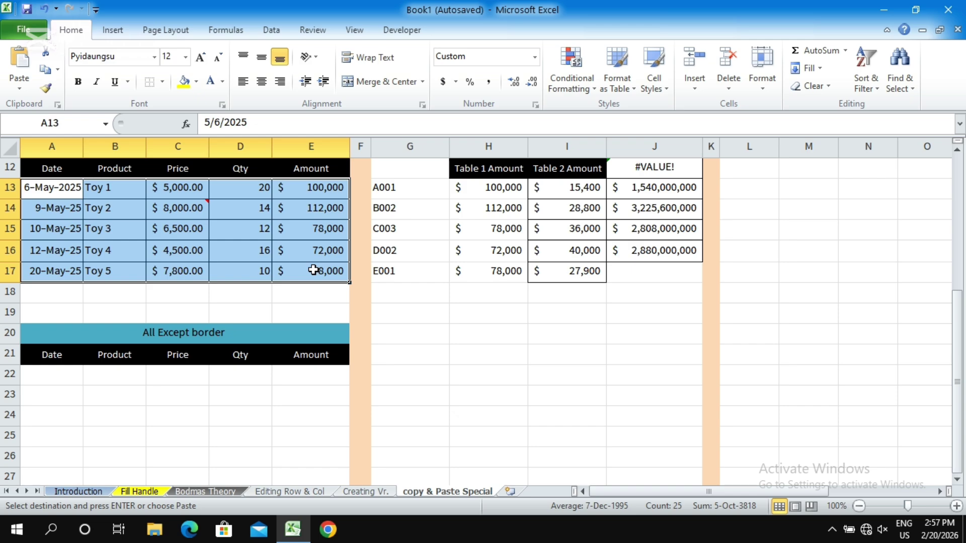
pyautogui.hotkey('ctrl', 'c')
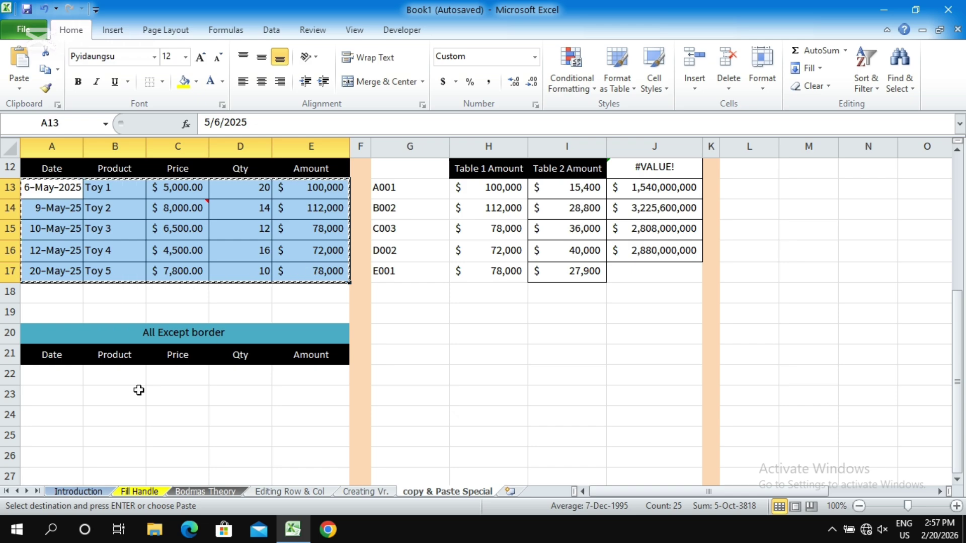
# Step: Paste the copied rows at A22 under the All Except border headings with the Paste Special option All except borders
pyautogui.click(46, 373)
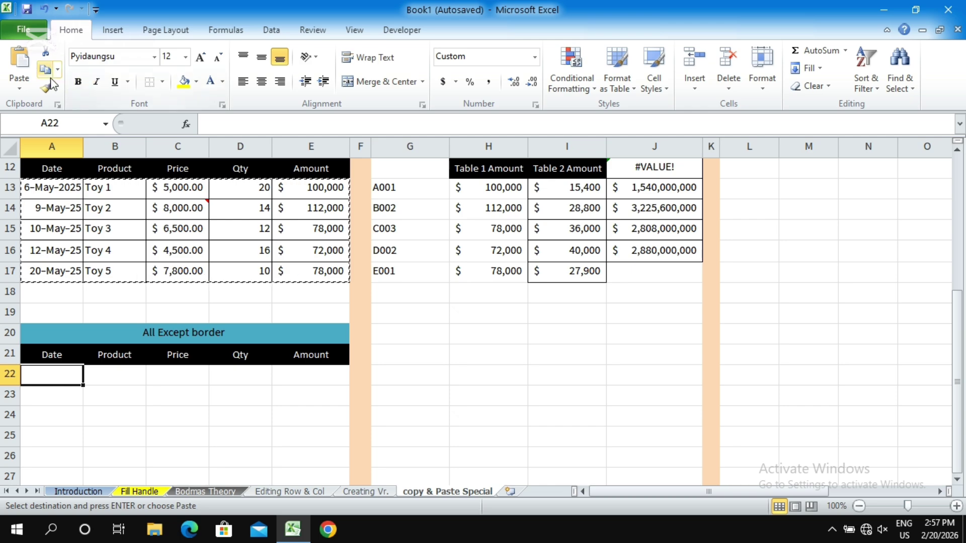
pyautogui.click(28, 89)
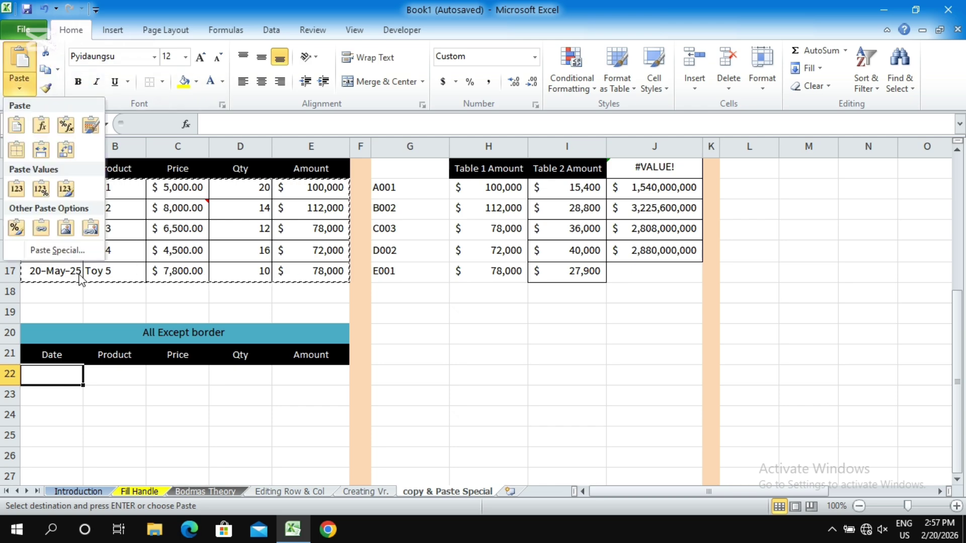
pyautogui.click(49, 250)
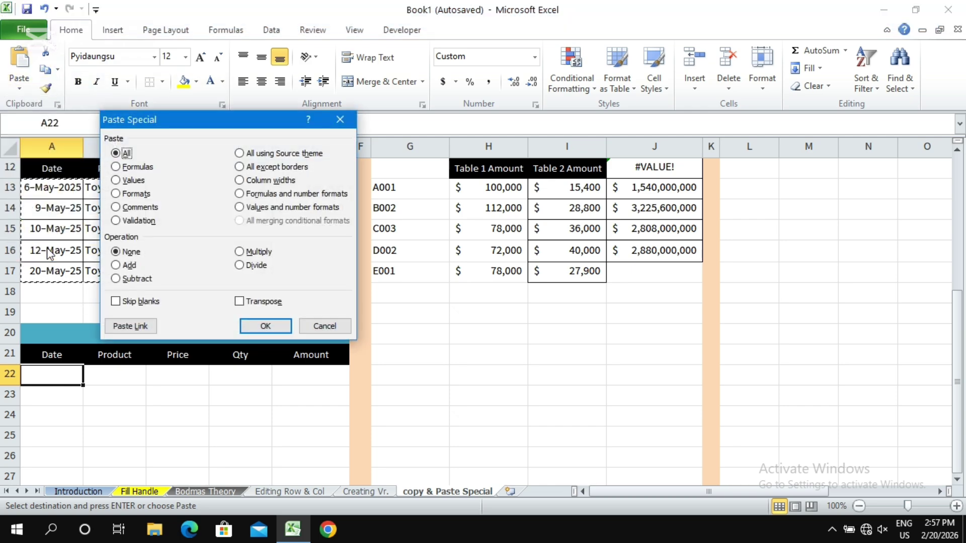
pyautogui.click(243, 168)
pyautogui.click(266, 326)
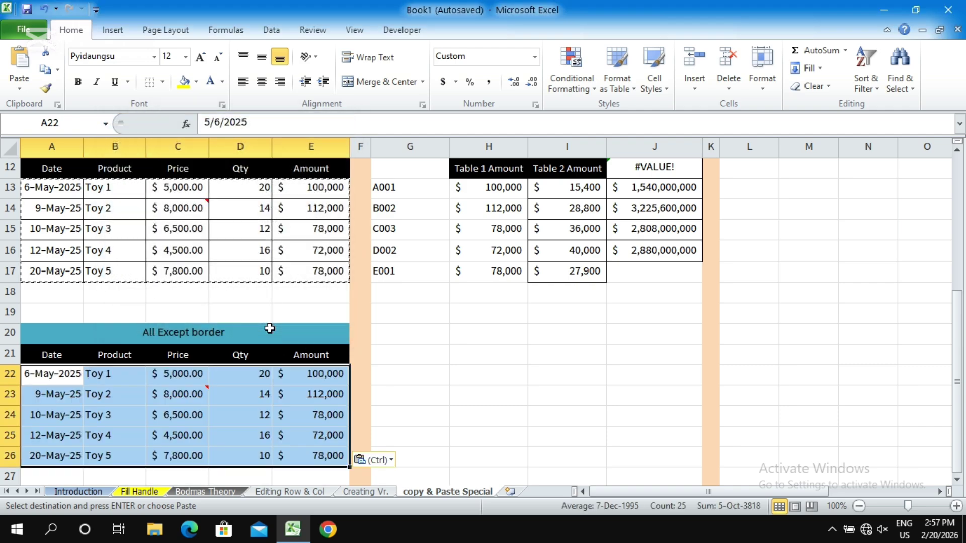
pyautogui.click(257, 374)
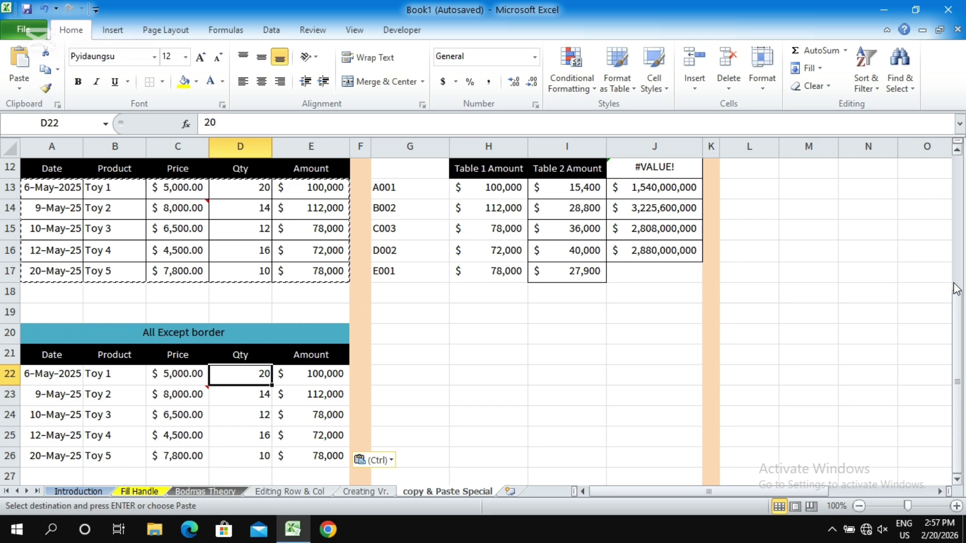
pyautogui.moveTo(954, 316); pyautogui.dragTo(954, 357)
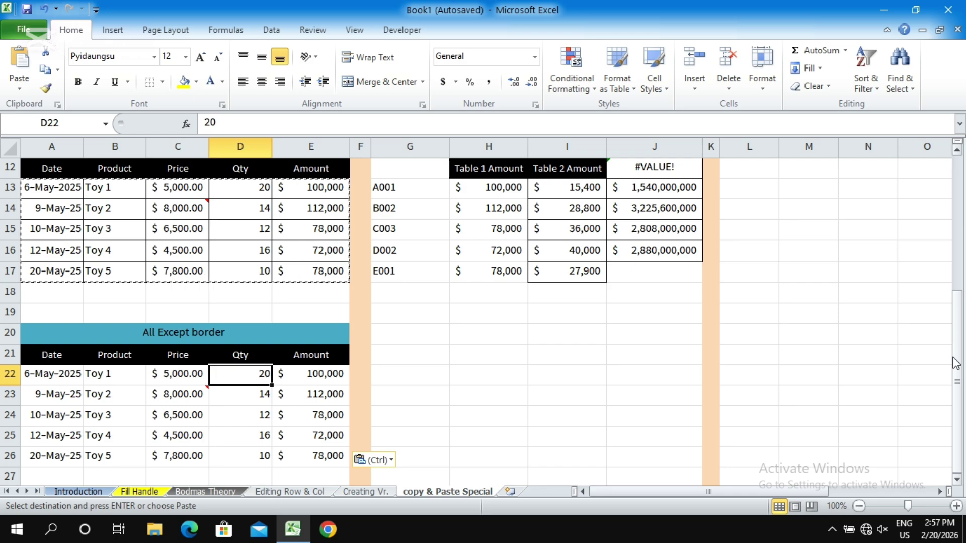
pyautogui.click(22, 90)
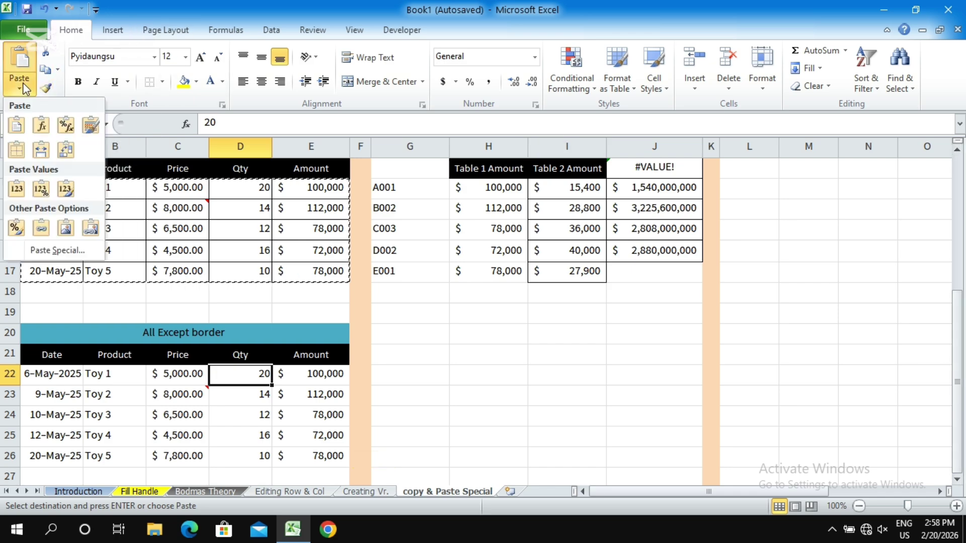
pyautogui.click(38, 251)
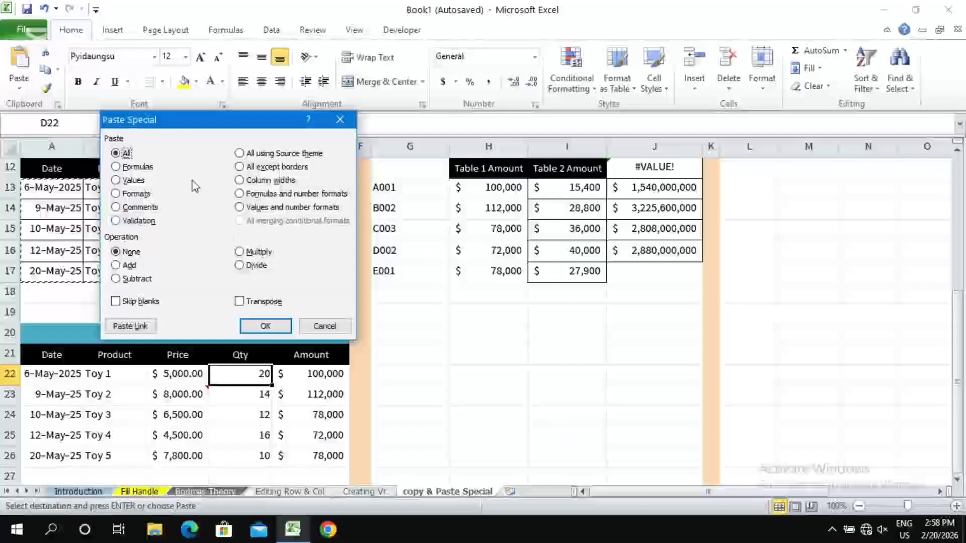
pyautogui.click(132, 180)
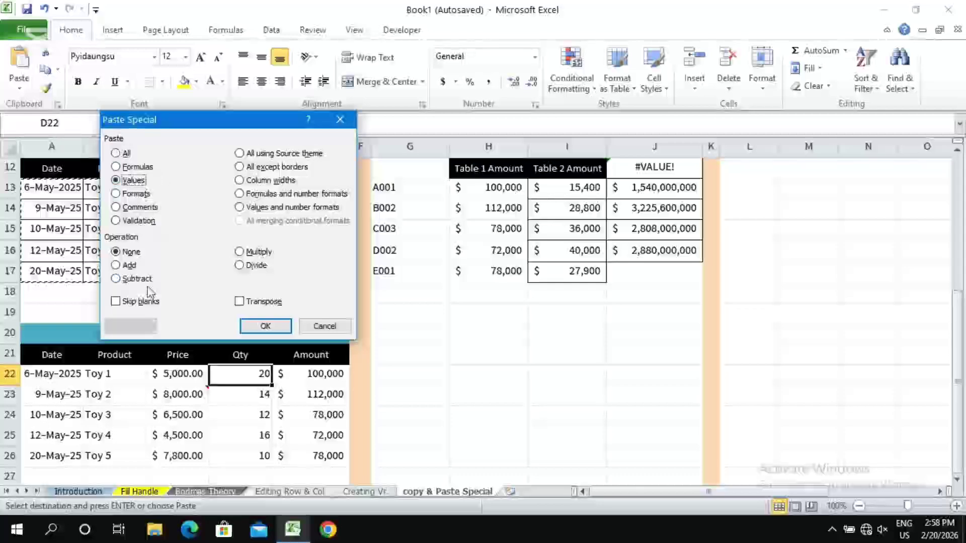
pyautogui.click(122, 305)
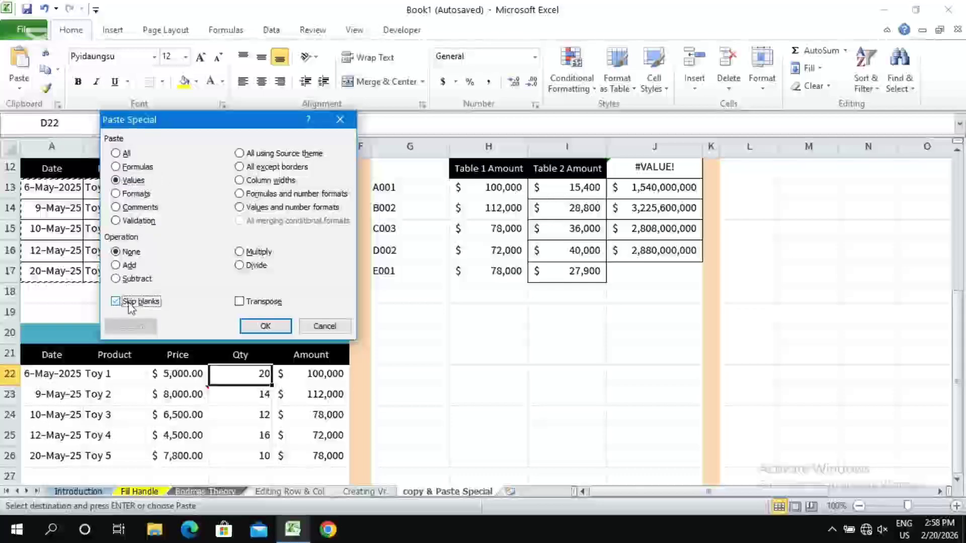
pyautogui.click(241, 304)
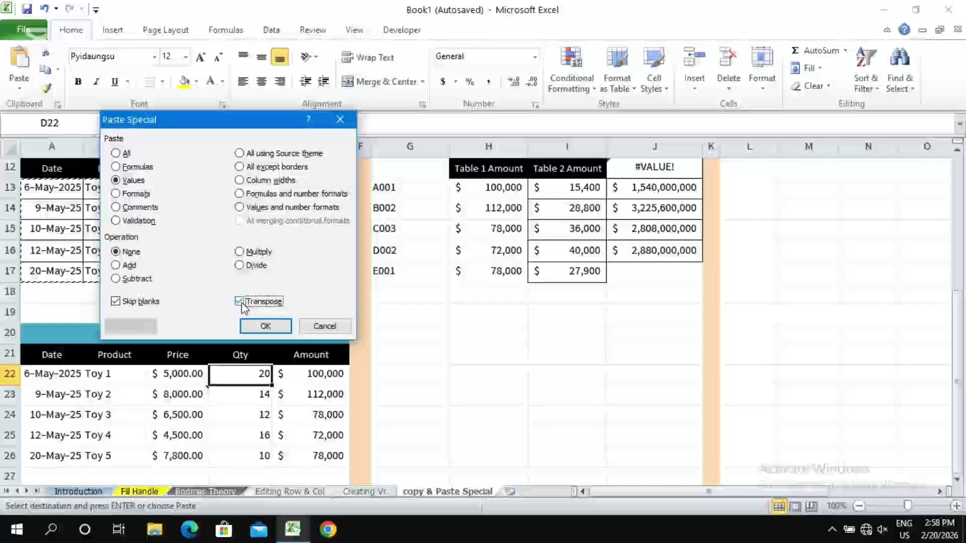
pyautogui.click(125, 302)
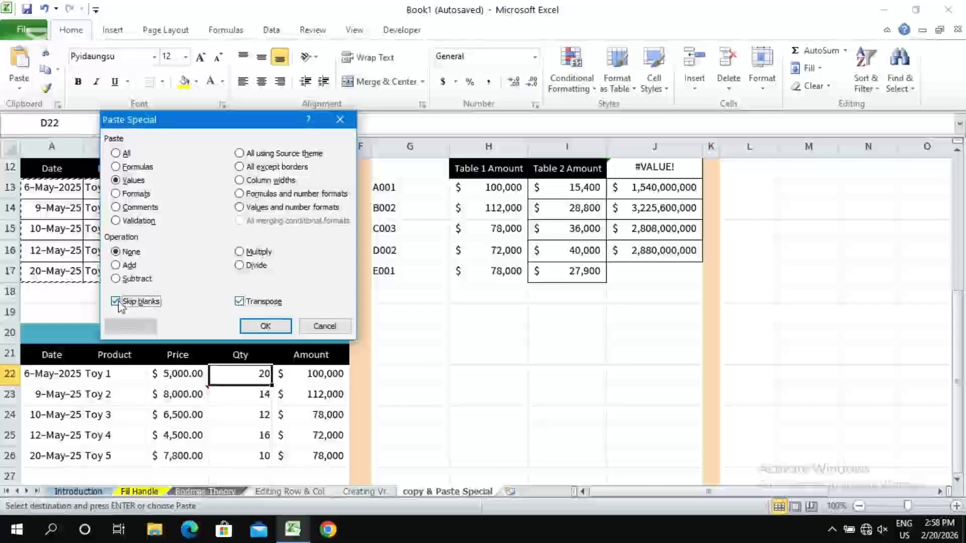
pyautogui.click(240, 303)
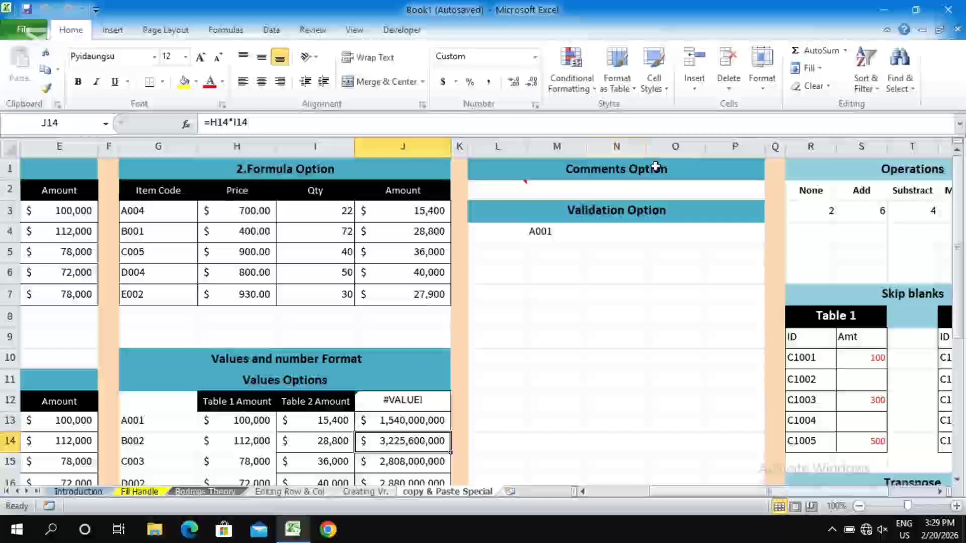
# Step: Enter the text "Computer University" in cell L9 below the Validation Option section
pyautogui.click(523, 337)
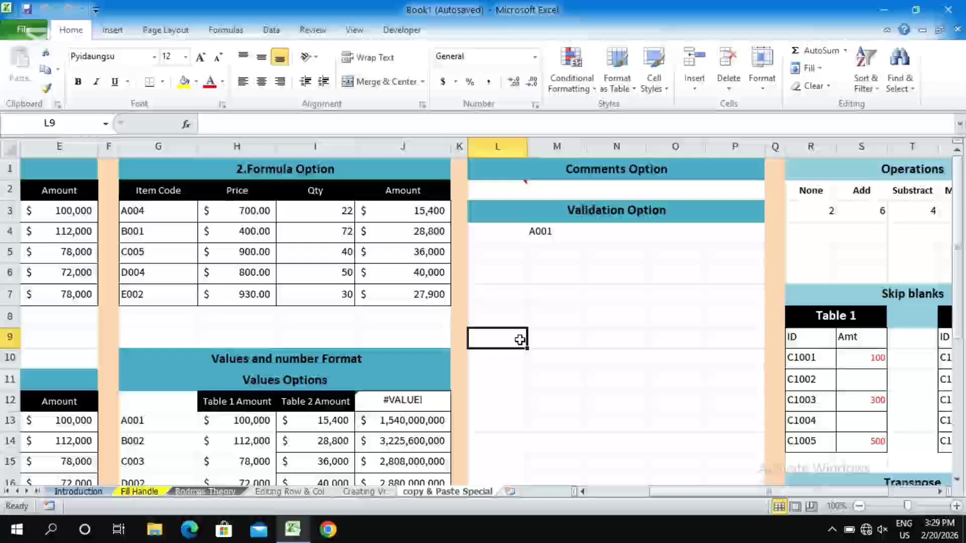
pyautogui.write('Com')
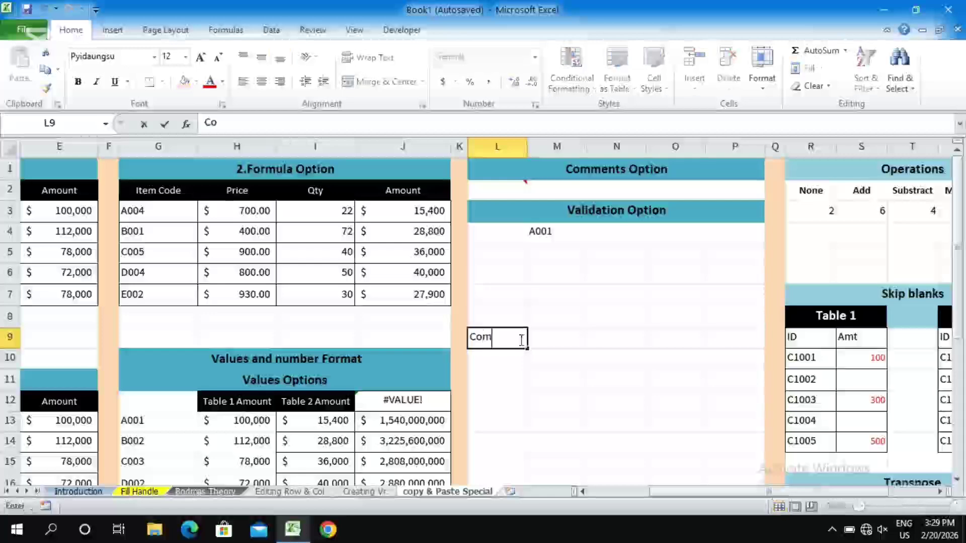
pyautogui.write('puter U')
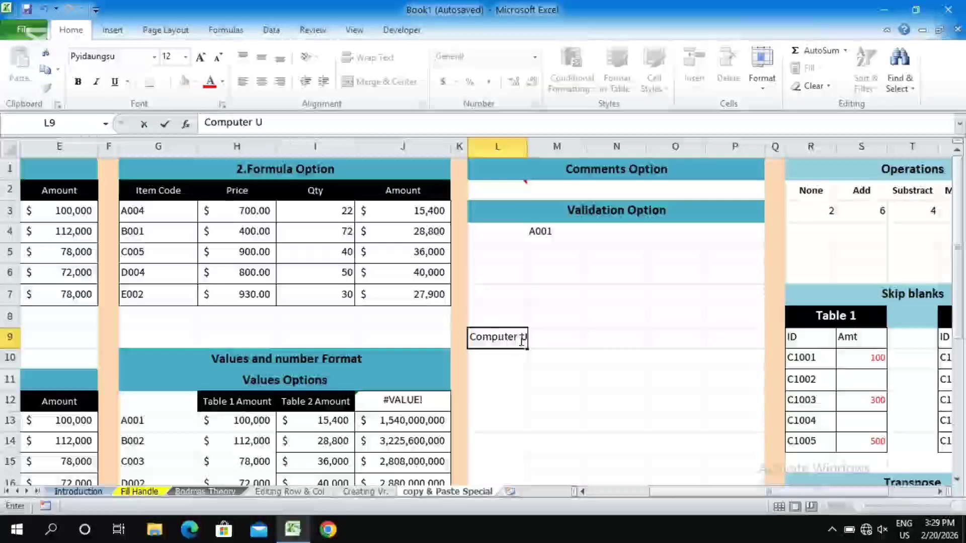
pyautogui.write('niversity')
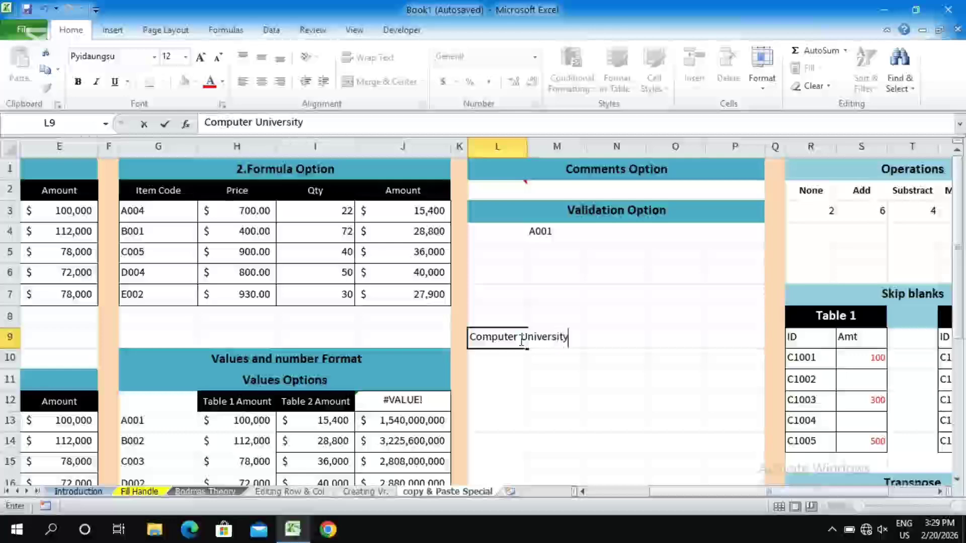
pyautogui.press('Return')
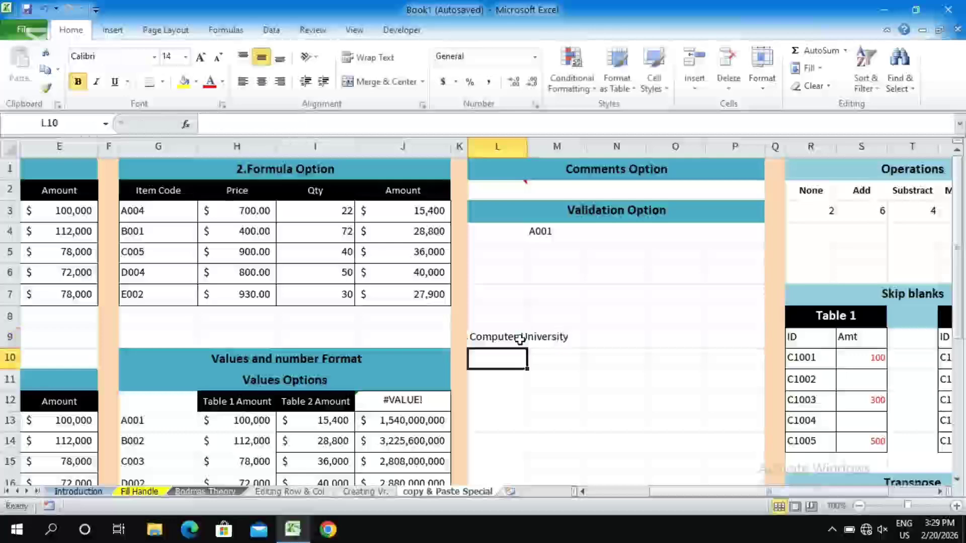
pyautogui.click(497, 341)
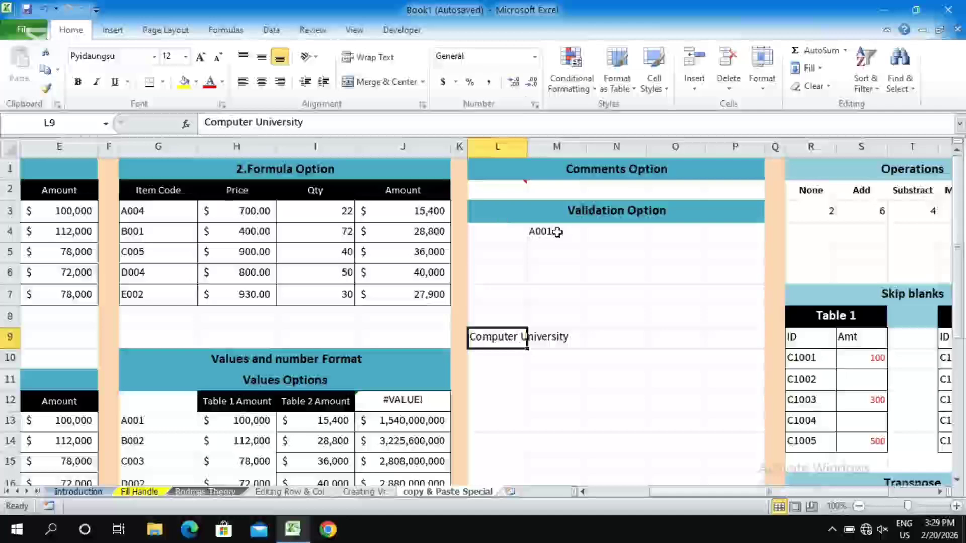
# Step: Copy the Validation Option heading and apply its formatting to cell L9 with the Paste Special option Formats
pyautogui.click(528, 218)
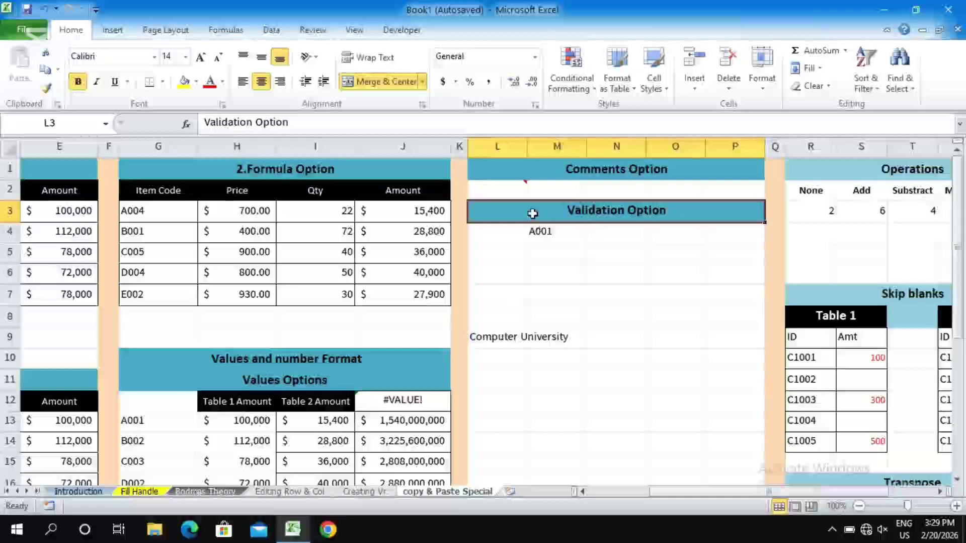
pyautogui.hotkey('ctrl', 'c')
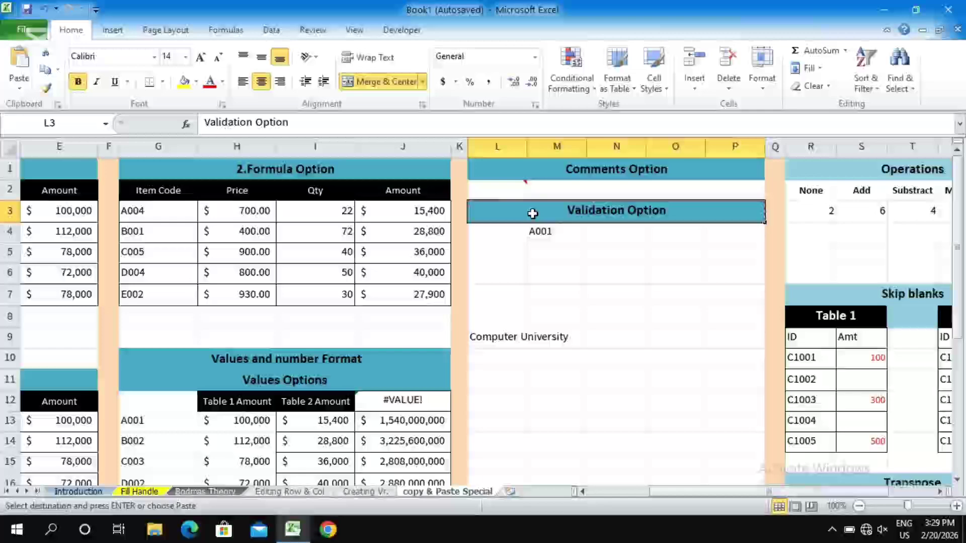
pyautogui.click(491, 342)
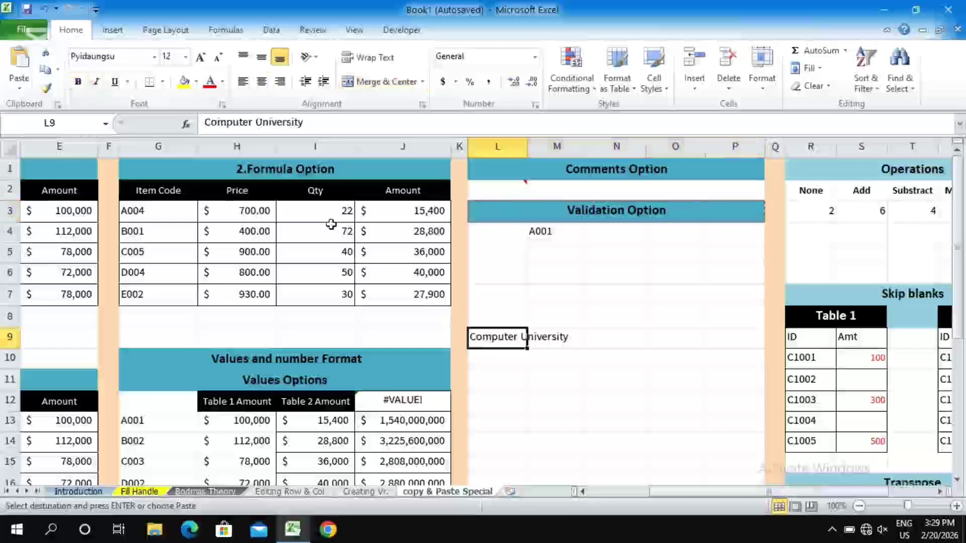
pyautogui.click(21, 92)
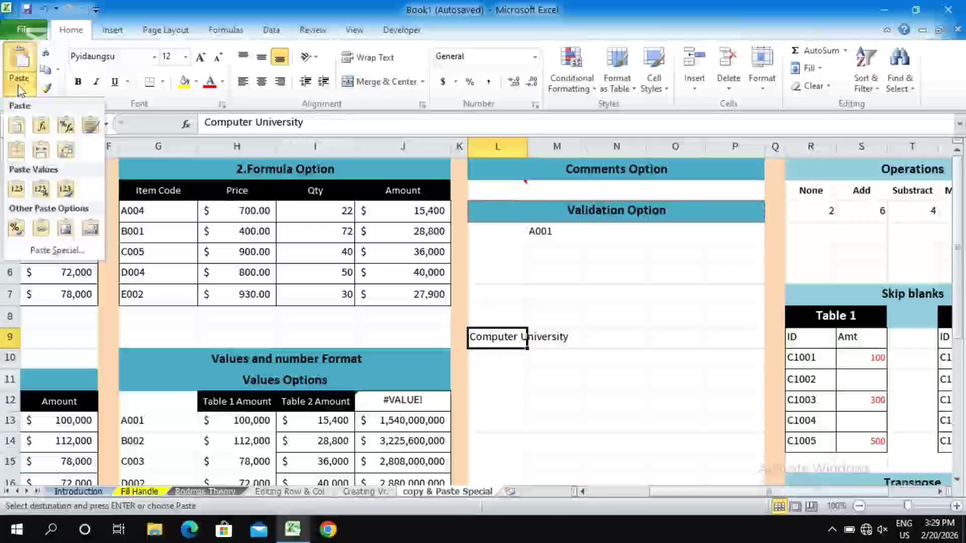
pyautogui.click(56, 250)
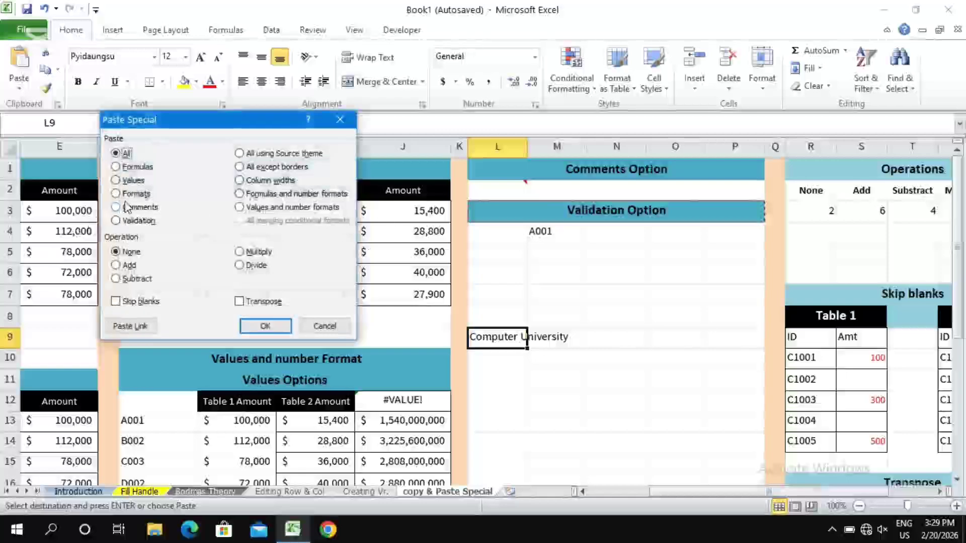
pyautogui.click(140, 196)
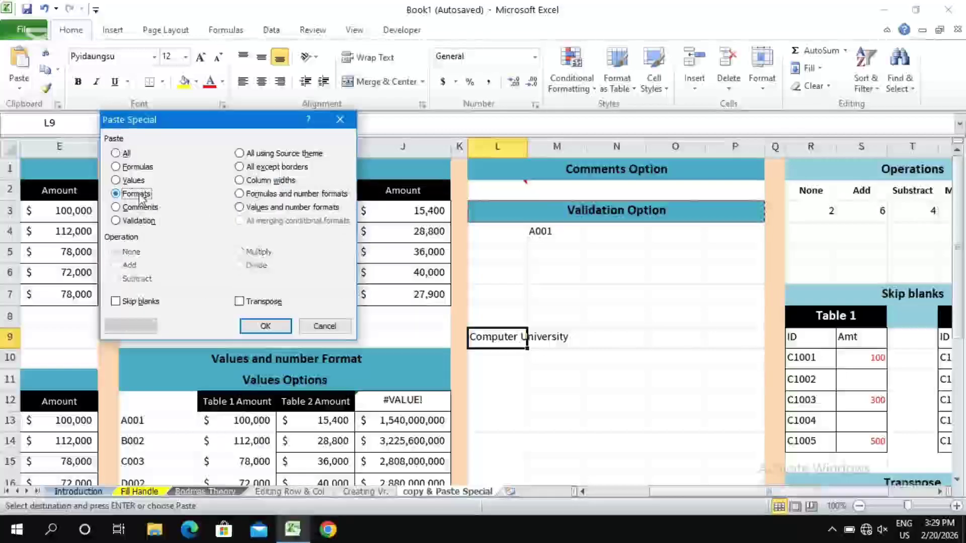
pyautogui.click(265, 327)
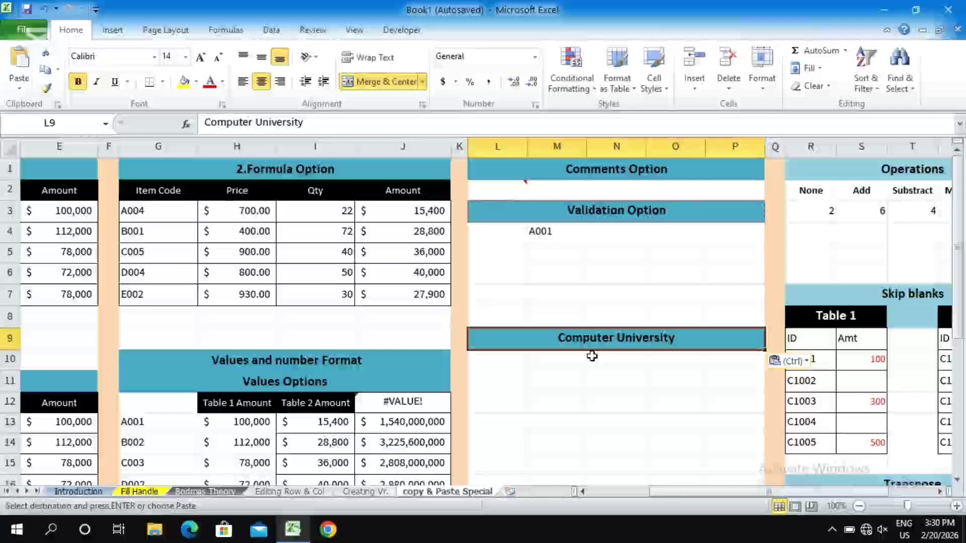
pyautogui.click(833, 530)
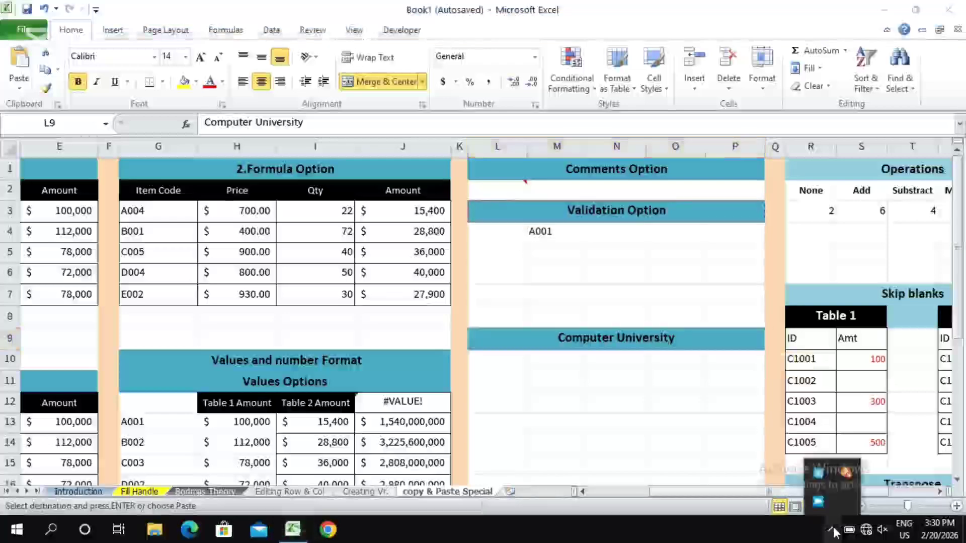